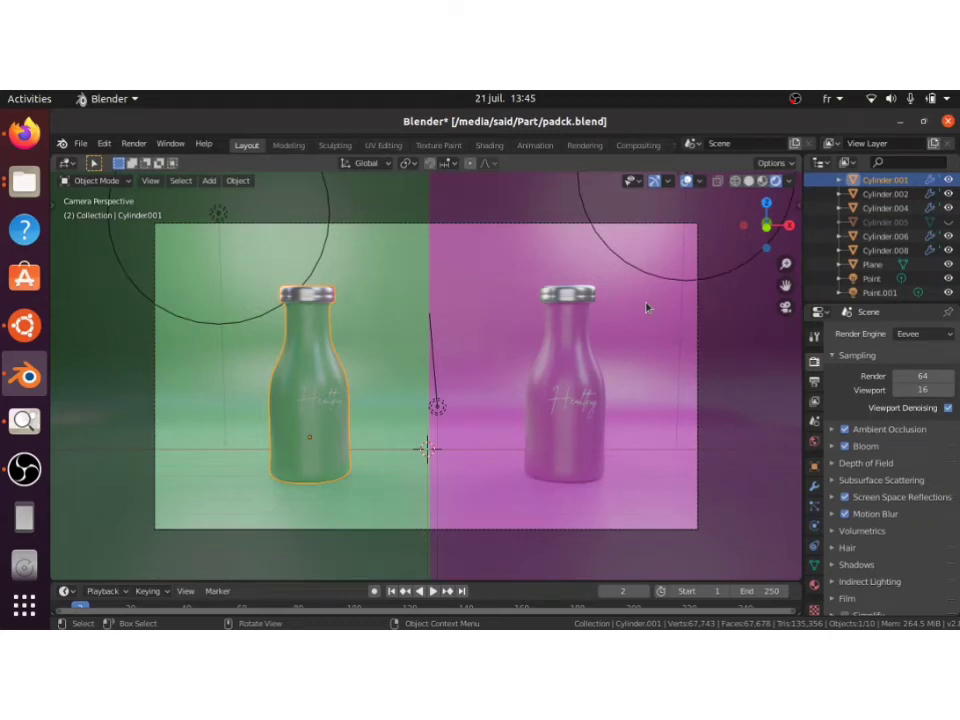
Step: Examine the two bottles and the Healthy label on the green bottle in the finished scene
left_click(576, 336)
key("KP_Decimal")
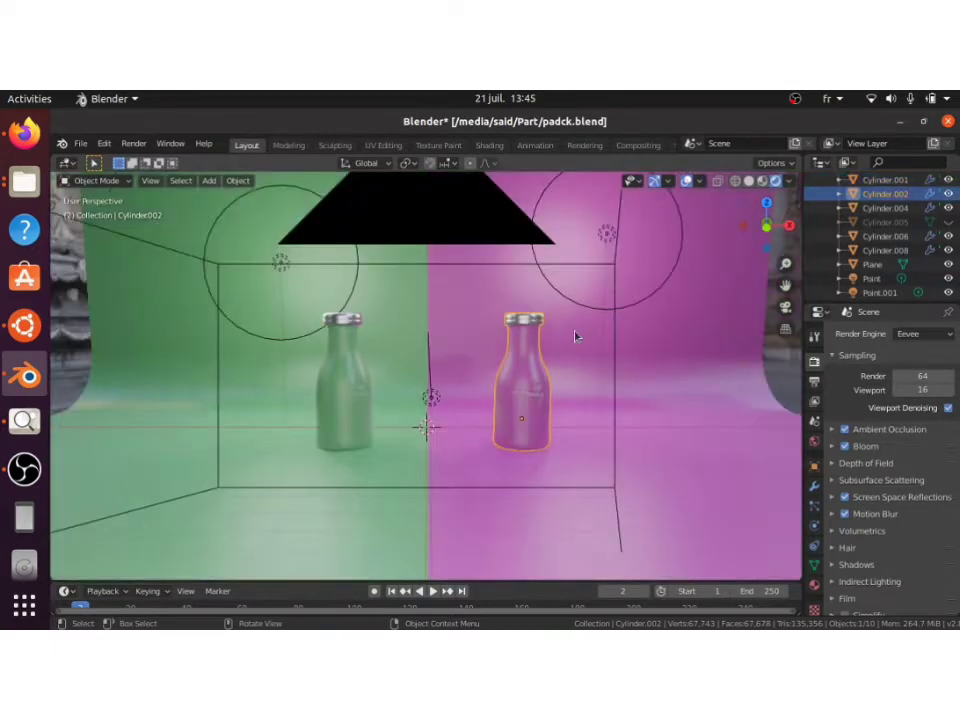
scroll(576, 336, "down", 6)
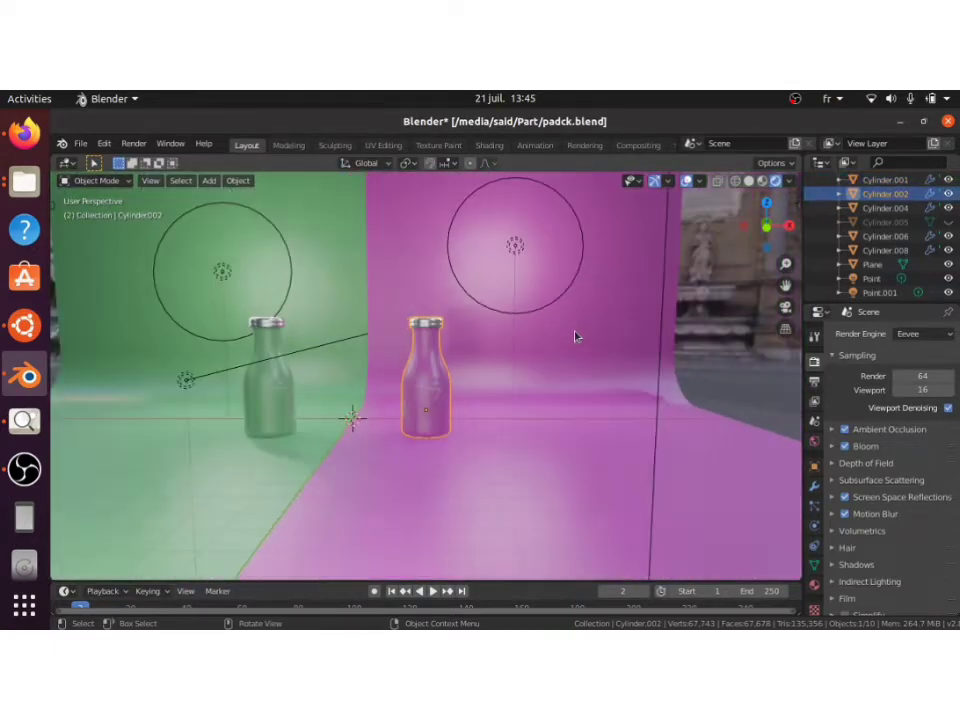
left_click(272, 388)
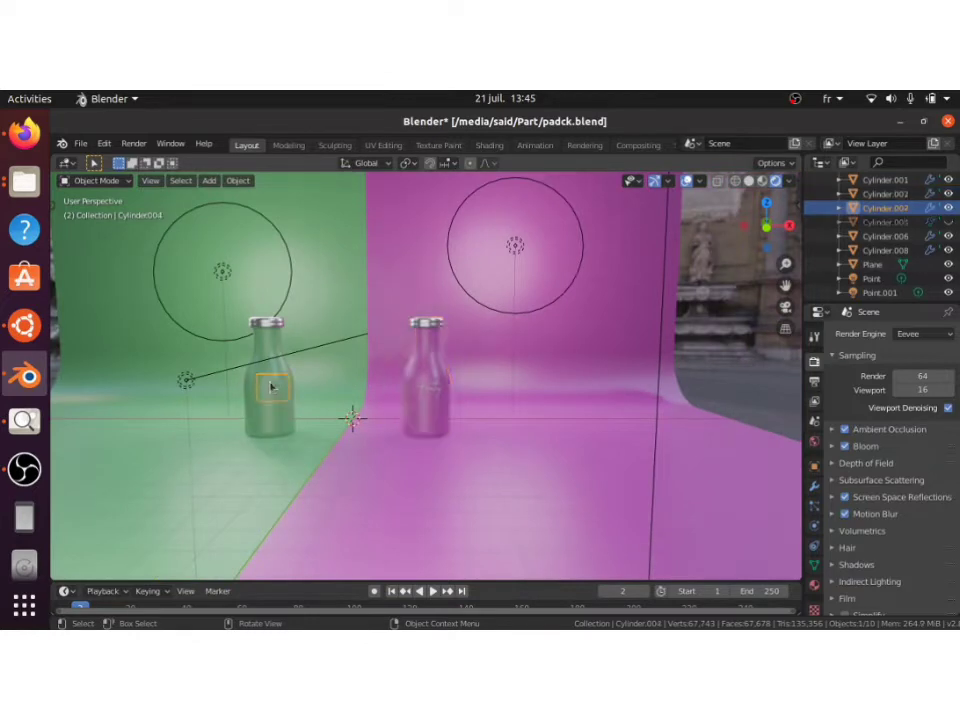
key("KP_Decimal")
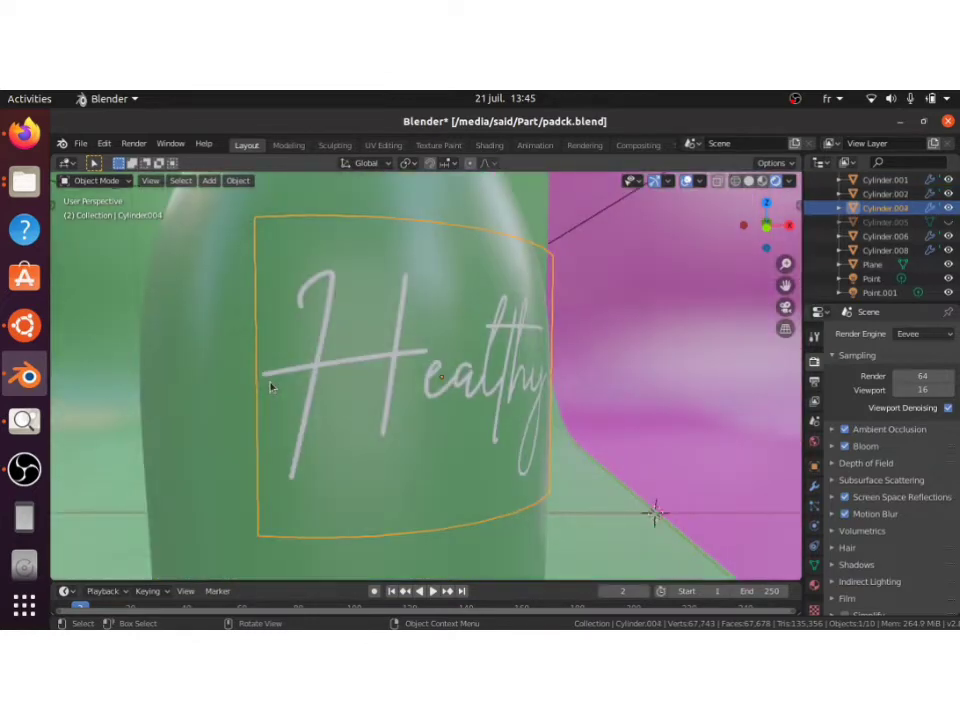
scroll(270, 388, "down", 5)
scroll(270, 388, "down", 3)
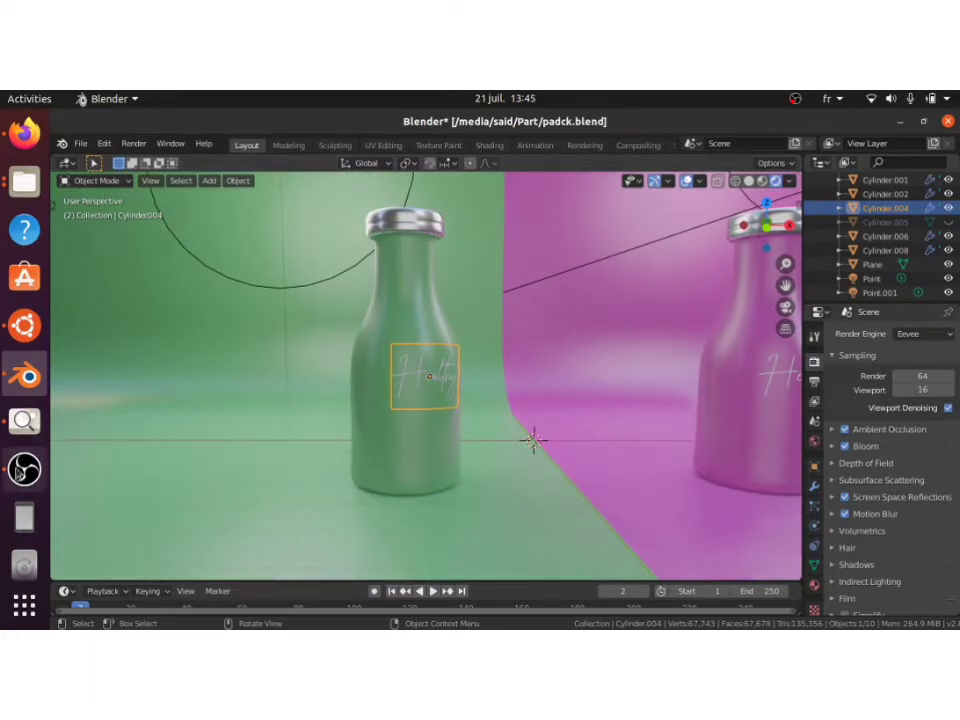
Step: Switch to Image Viewer and look through the packaging renders, starting and ending at pack1023.png
left_click(24, 423)
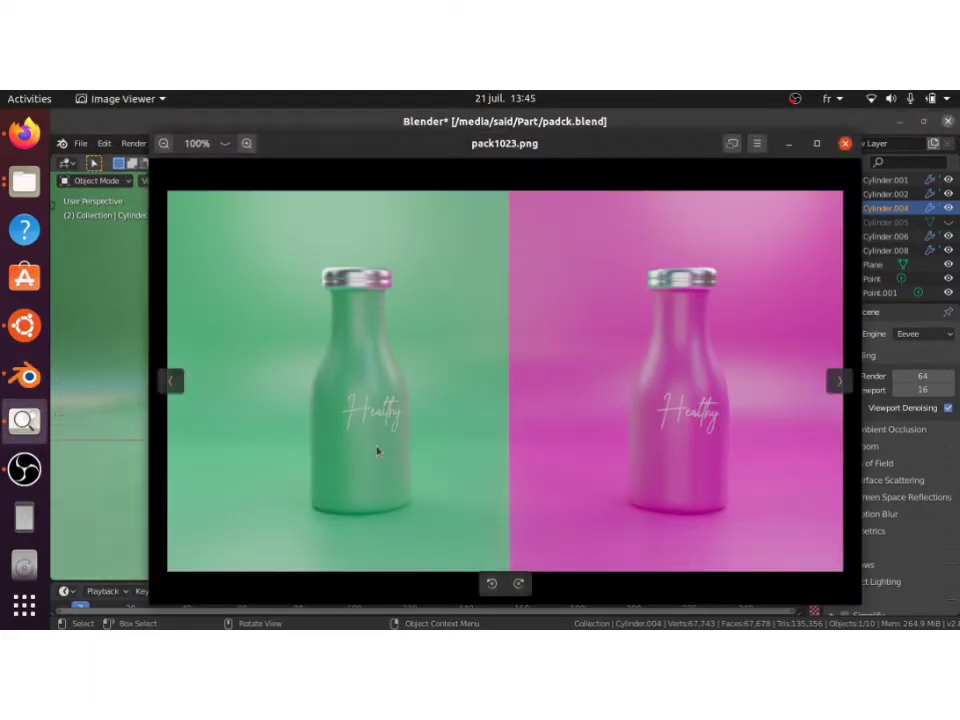
key("Right")
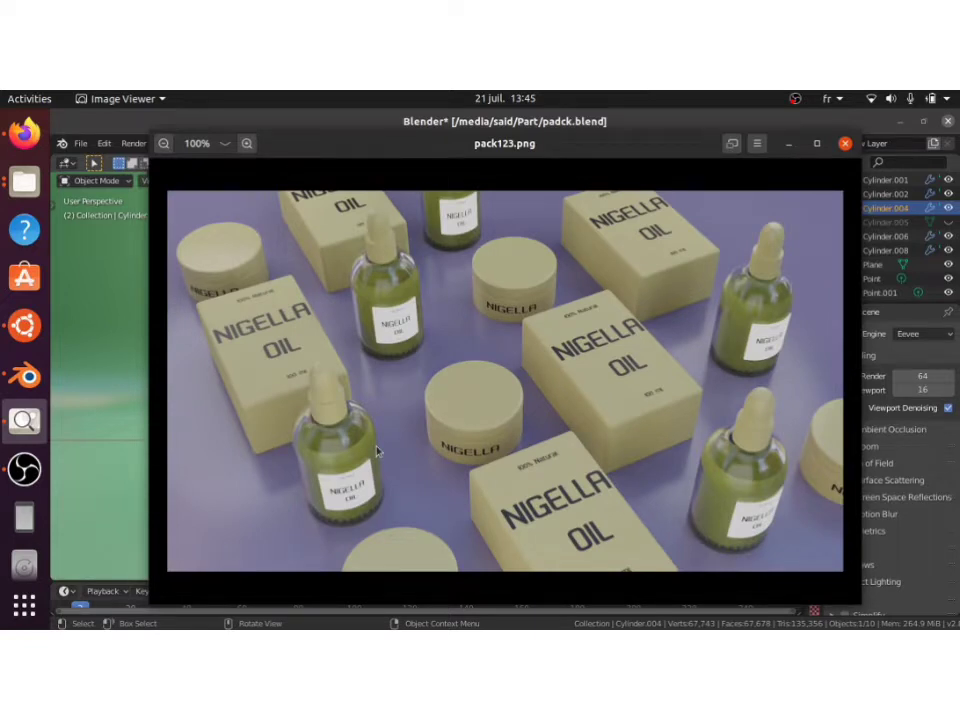
key("Right")
key("Right")
key("Right")
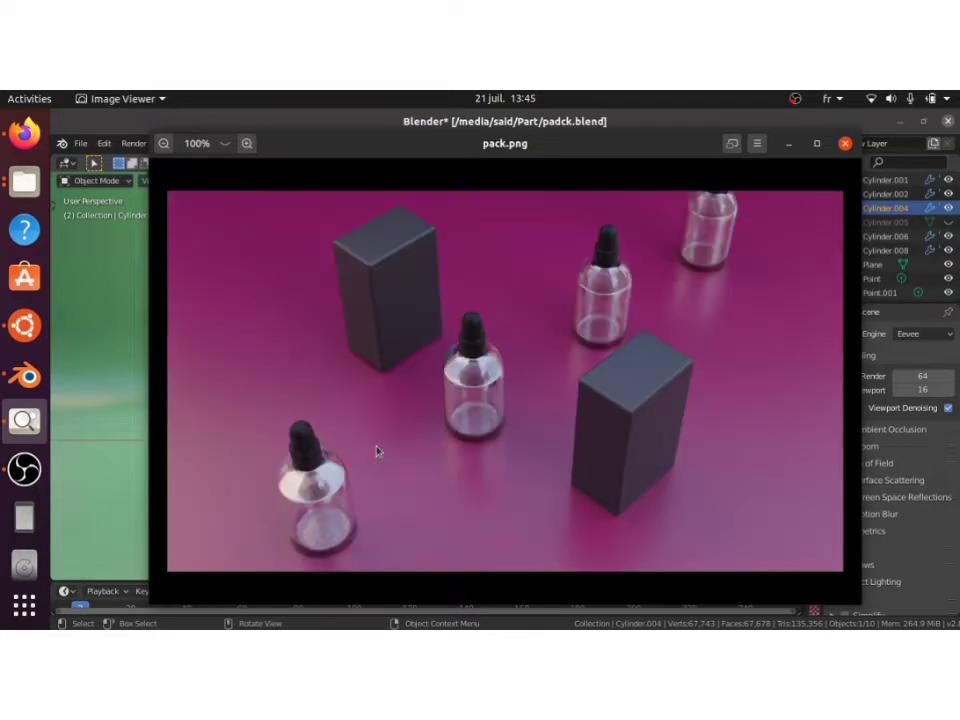
key("Left")
key("Left")
key("Left")
key("Left")
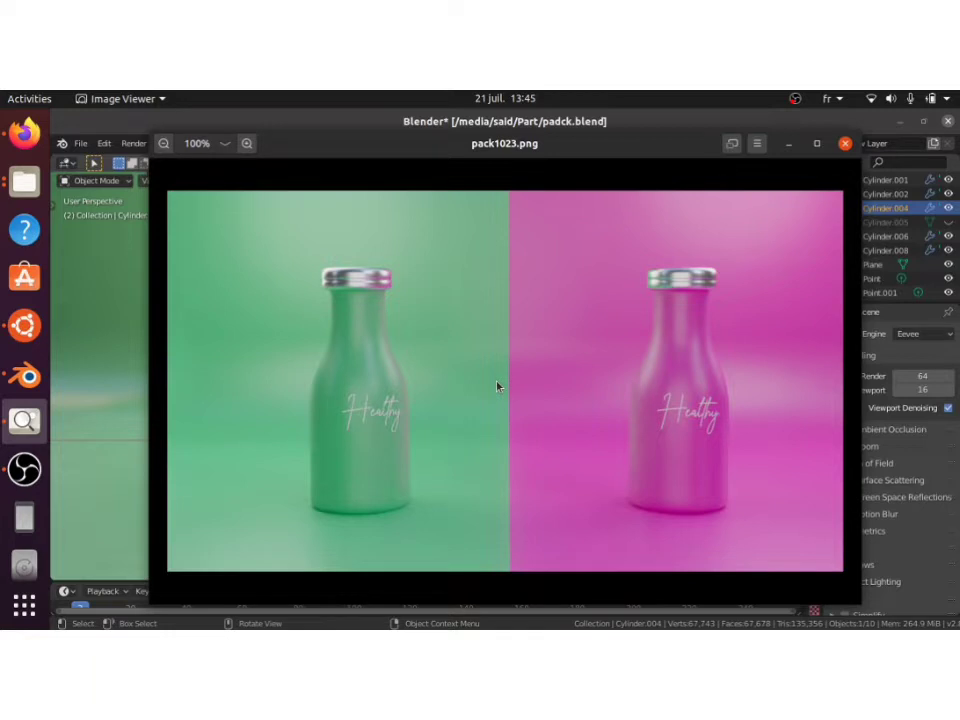
mouse_move(529, 266)
Step: Return to Blender and inspect the green bottle model up close and within the whole scene
left_click(385, 118)
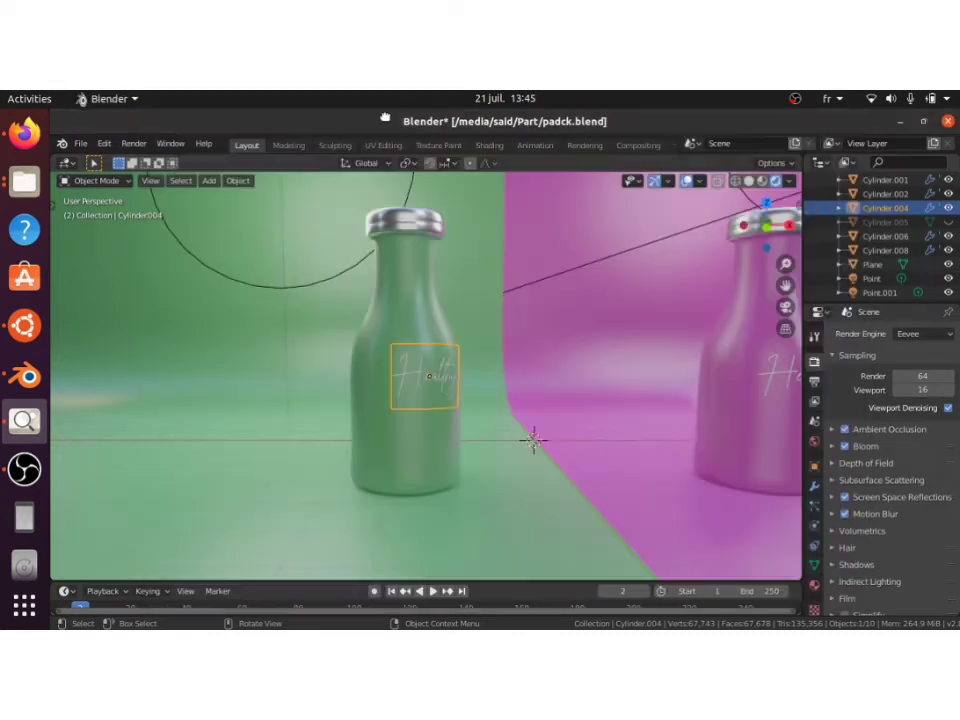
left_click(403, 261)
key("KP_Decimal")
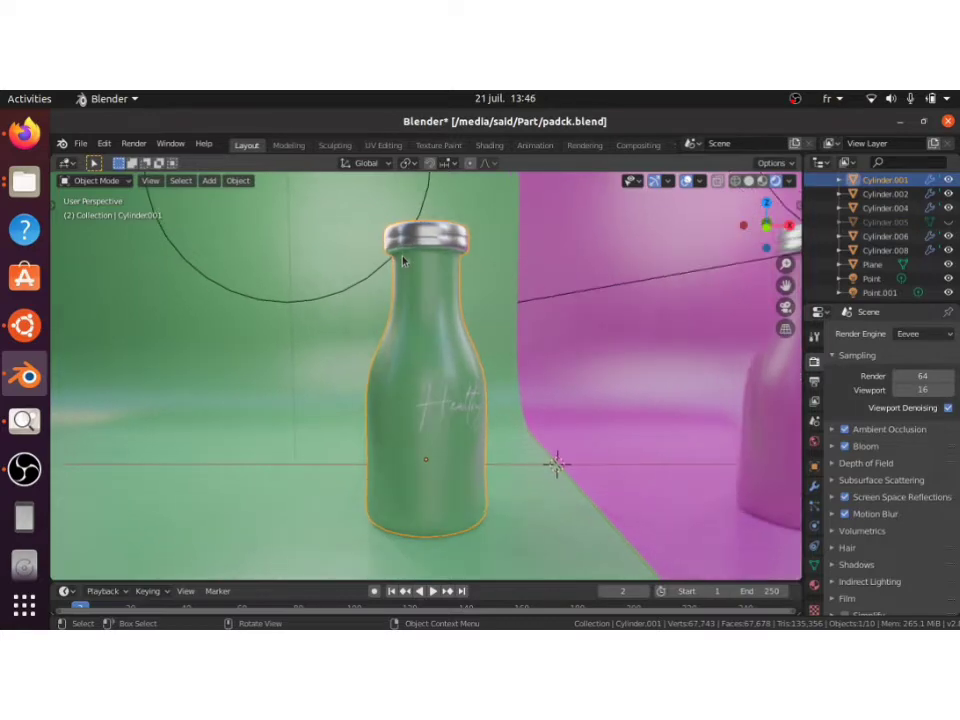
scroll(403, 261, "down", 1)
scroll(403, 261, "down", 4)
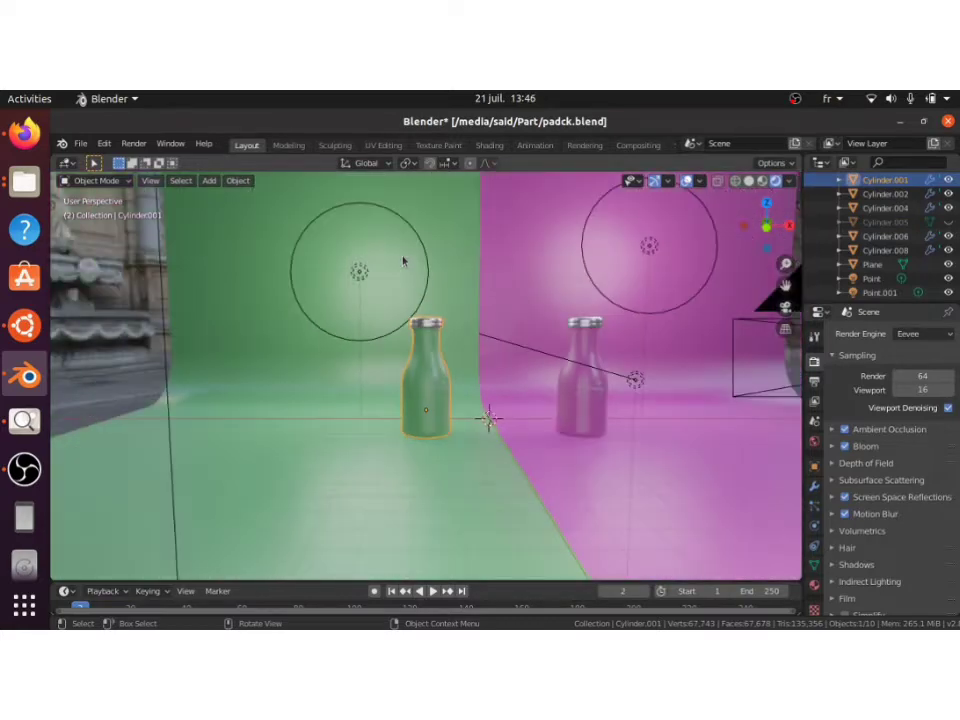
scroll(403, 261, "up", 2)
scroll(403, 261, "up", 3)
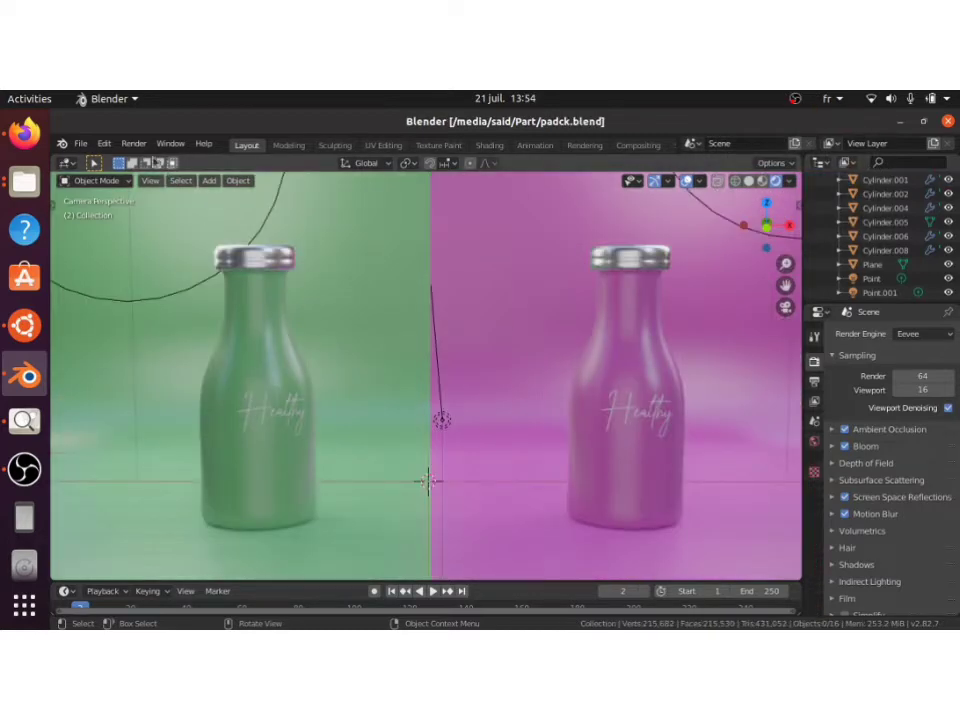
Step: Create a new General file and delete the default cube, camera and light
left_click(80, 143)
mouse_move(100, 162)
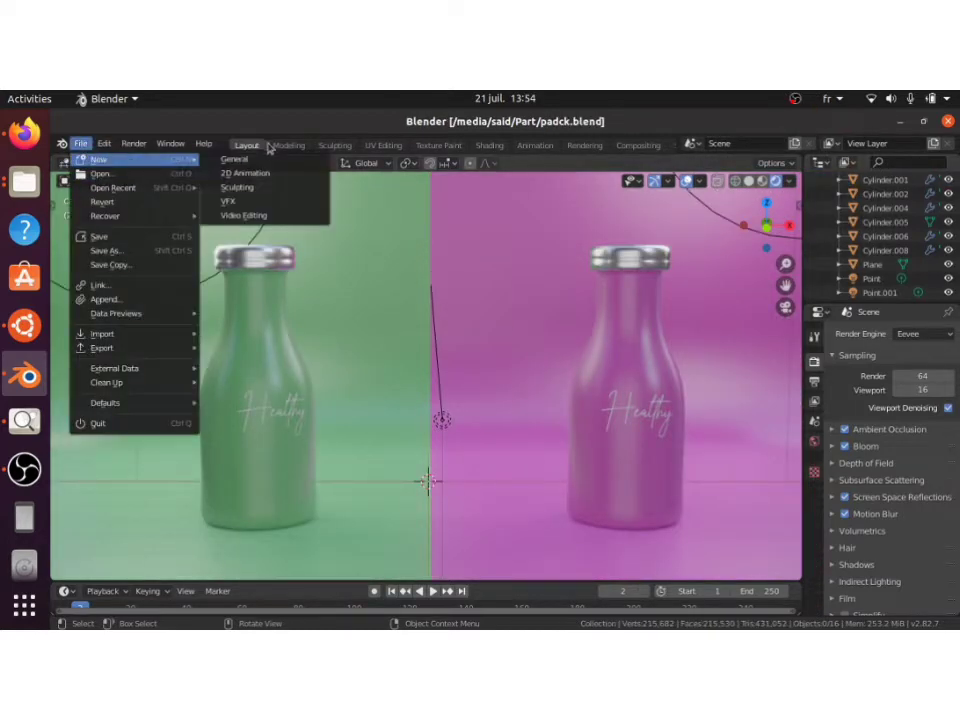
left_click(310, 159)
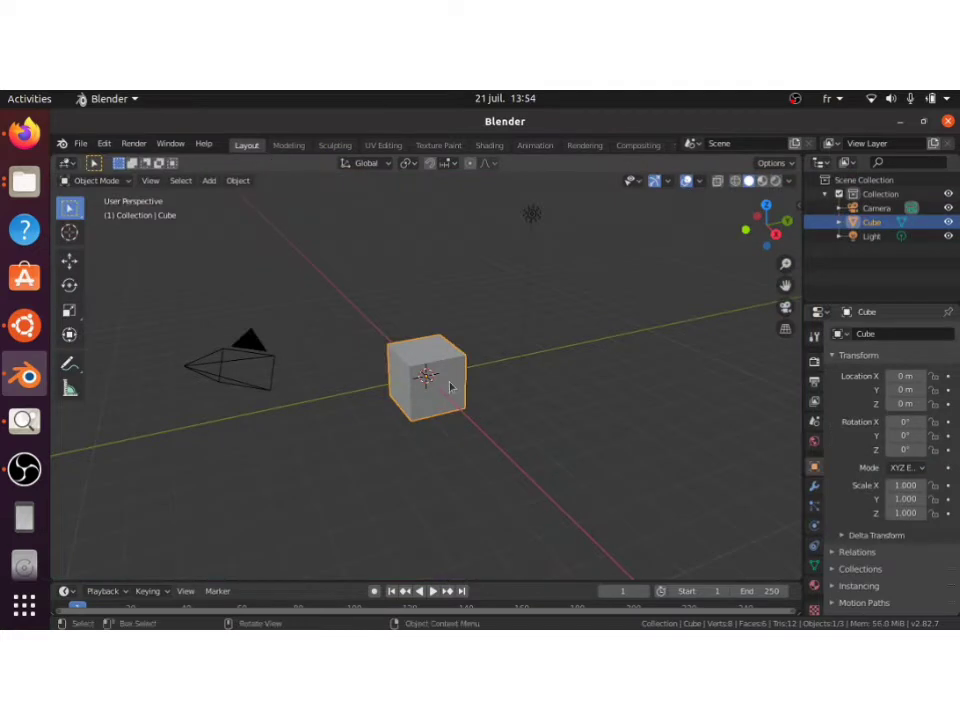
key("a")
key("Delete")
key("KP_4")
key("KP_4")
key("KP_4")
key("KP_4")
key("shift+a")
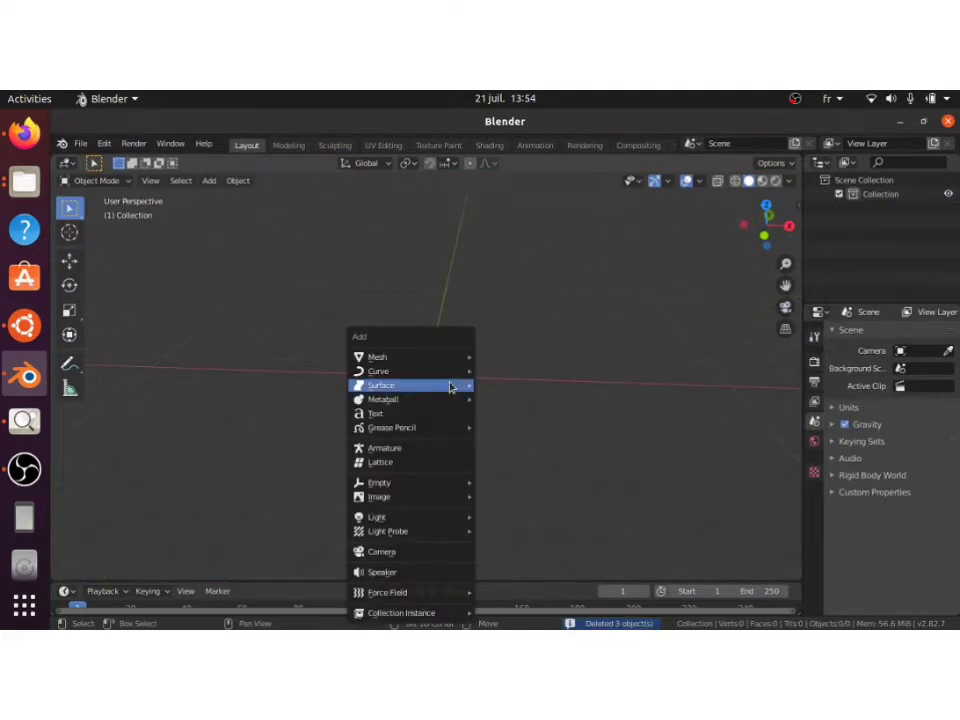
mouse_move(408, 369)
key("Escape")
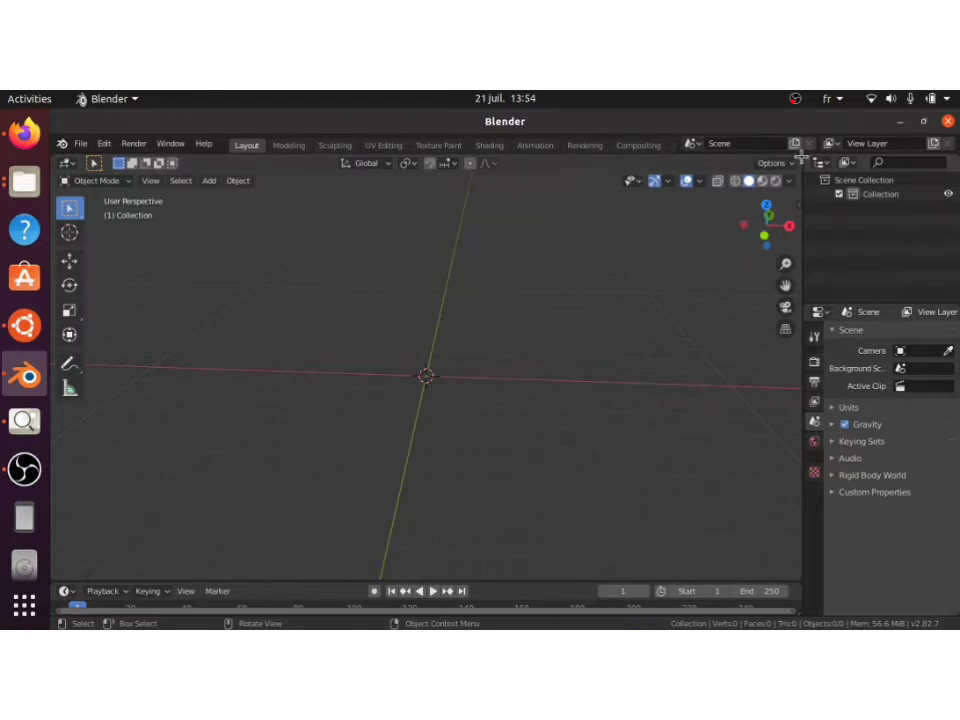
Step: Split the 3D viewport vertically and turn the new narrow area into an Image Editor
left_click_drag(797, 154, 584, 190)
left_click(601, 163)
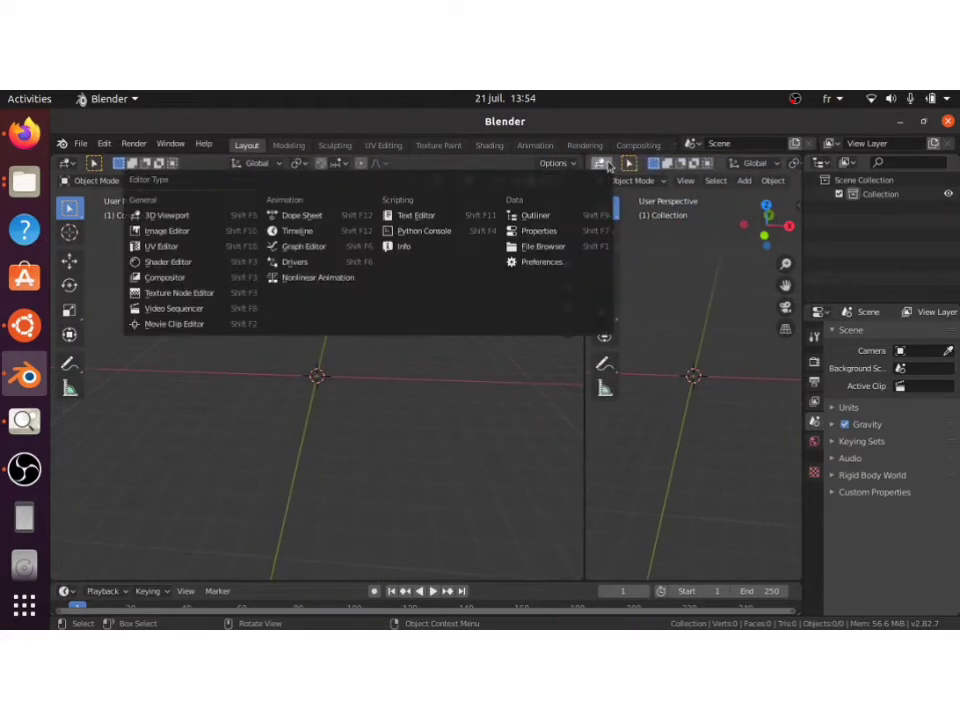
left_click(192, 245)
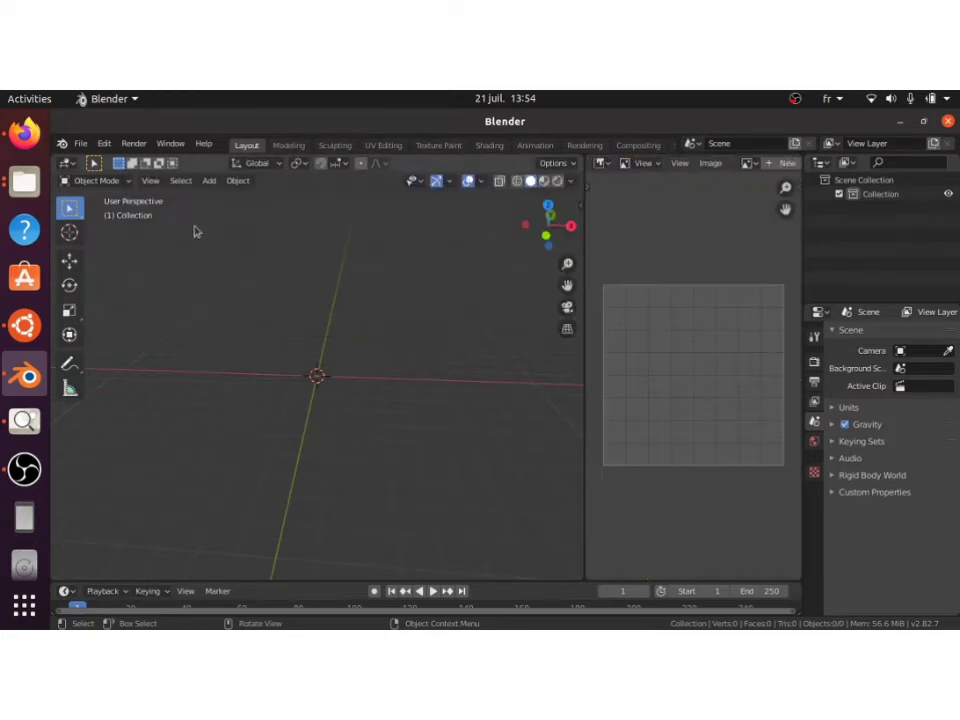
Step: Open pack1023.png from the Part folder as a reference in the Image Editor, filtering the files by "pa"
left_click(710, 163)
left_click(710, 194)
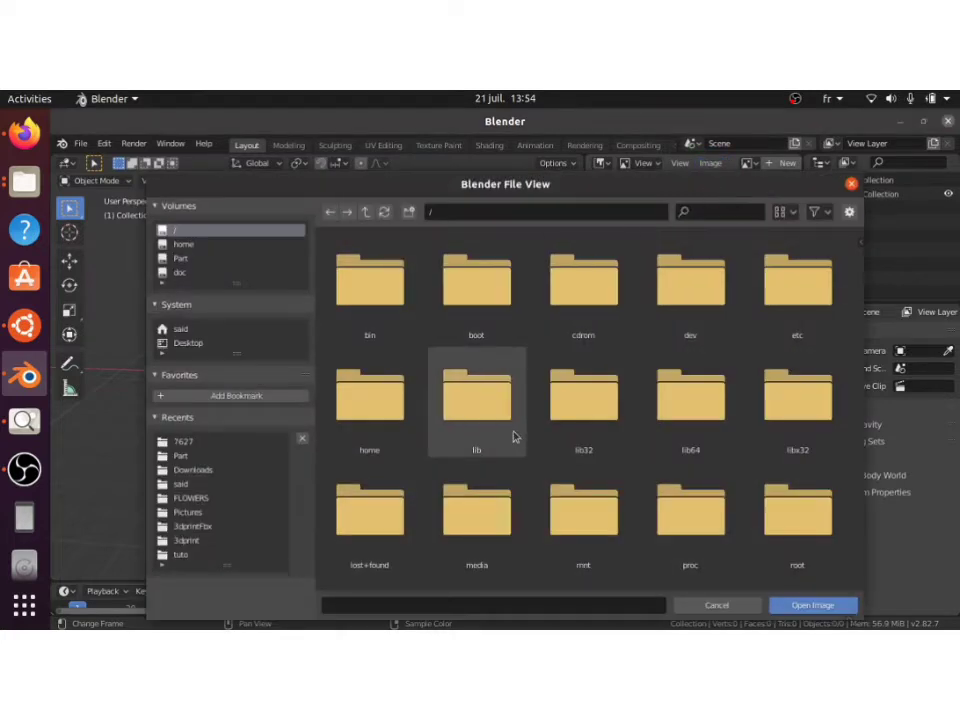
type("pac")
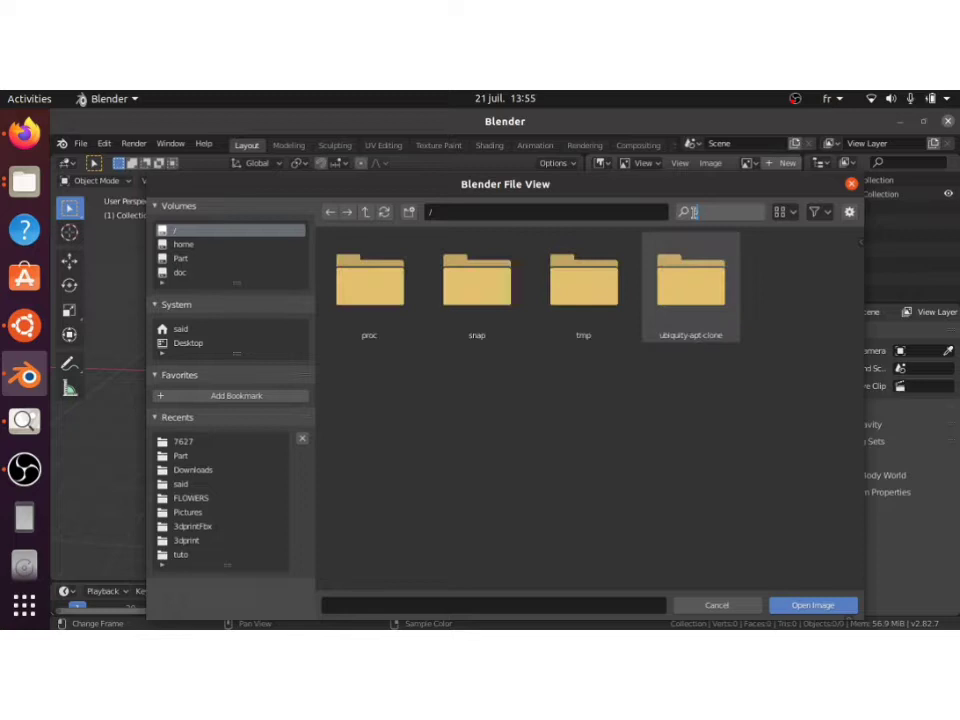
type("p")
key("Return")
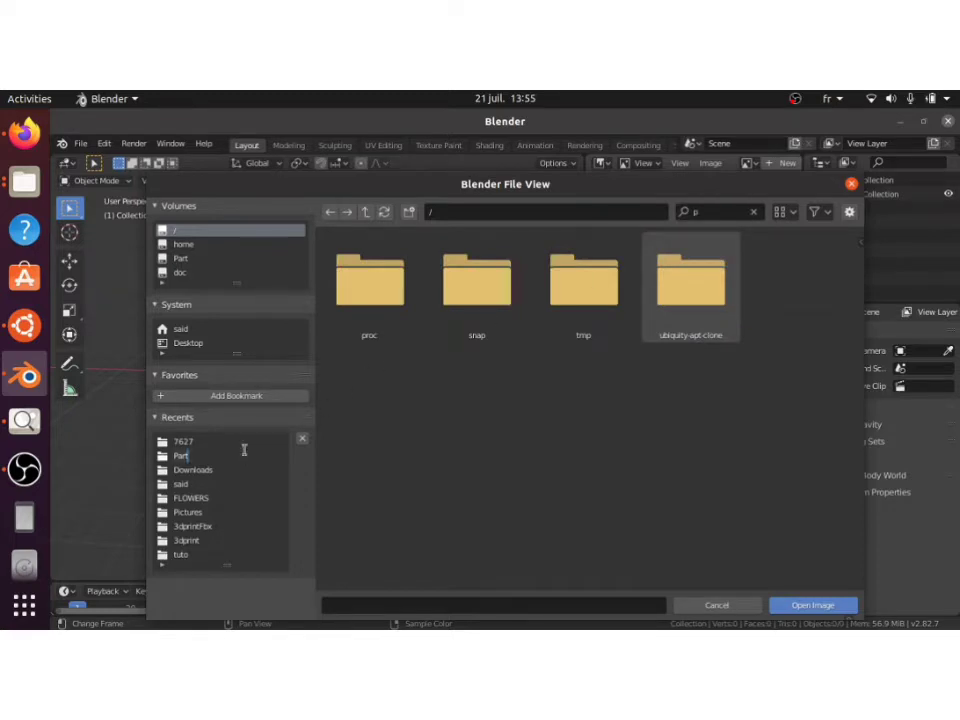
left_click(182, 456)
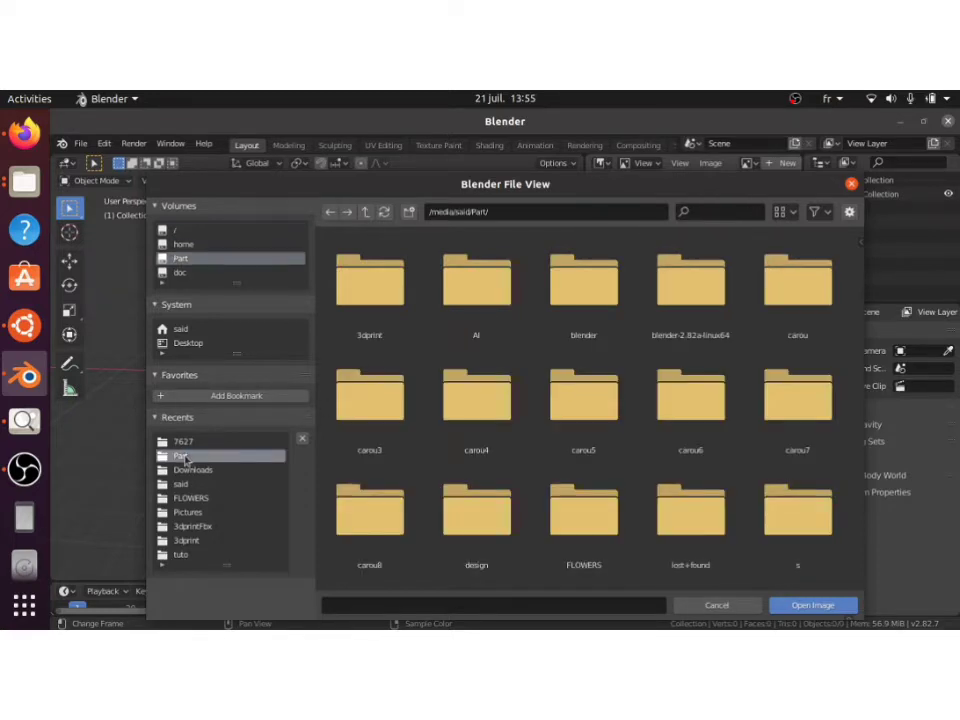
left_click(706, 208)
type("pa")
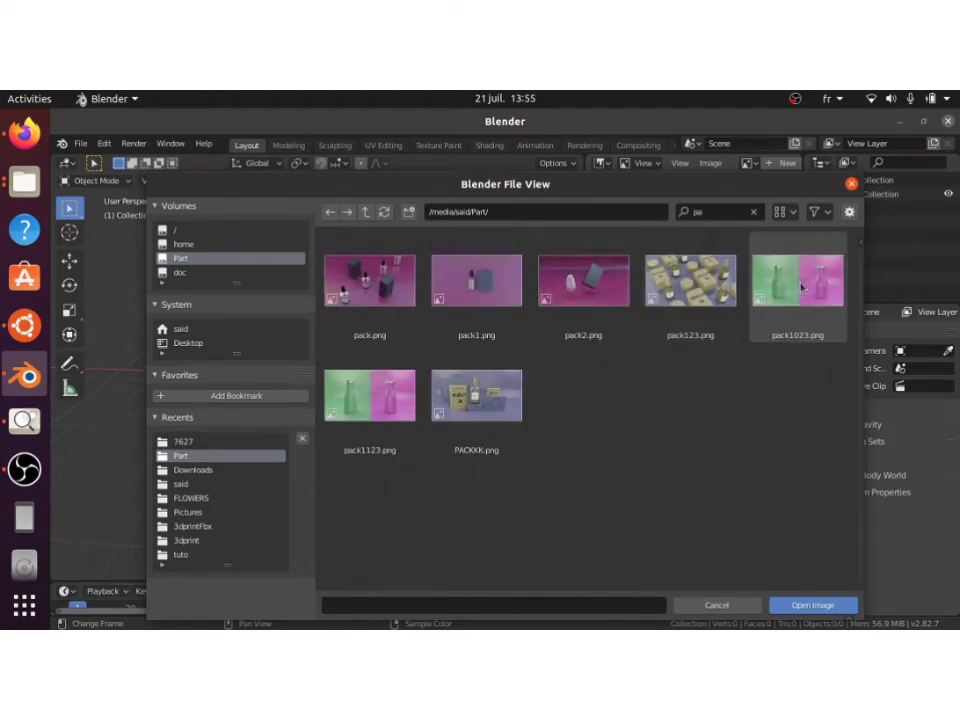
double_click(783, 341)
key("Home")
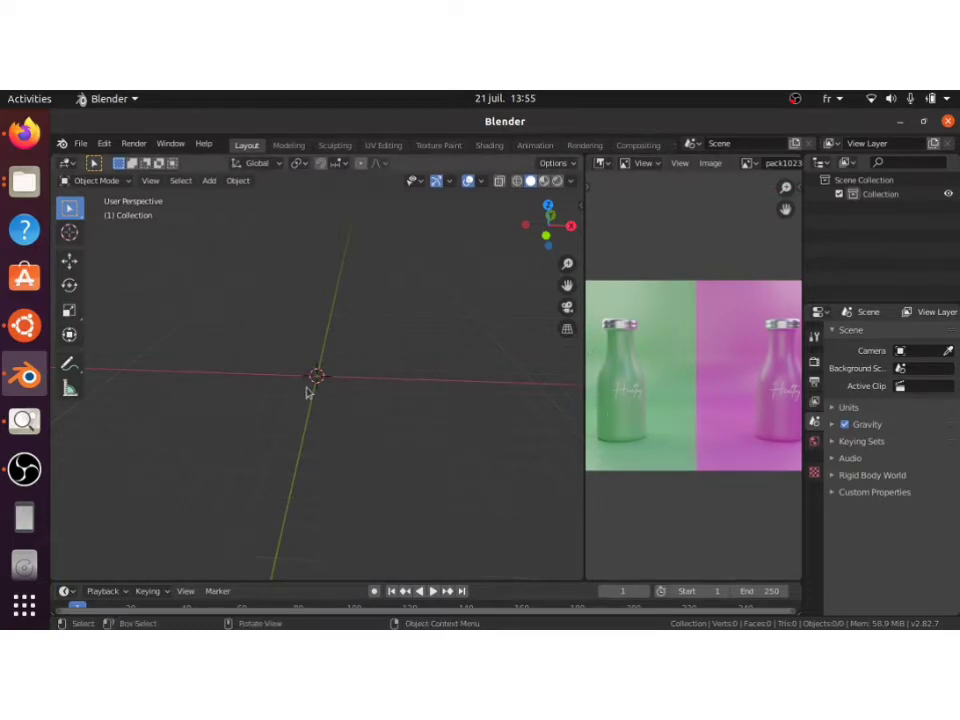
Step: Add a cylinder mesh at the scene's origin as the base for the bottle
key("shift+a")
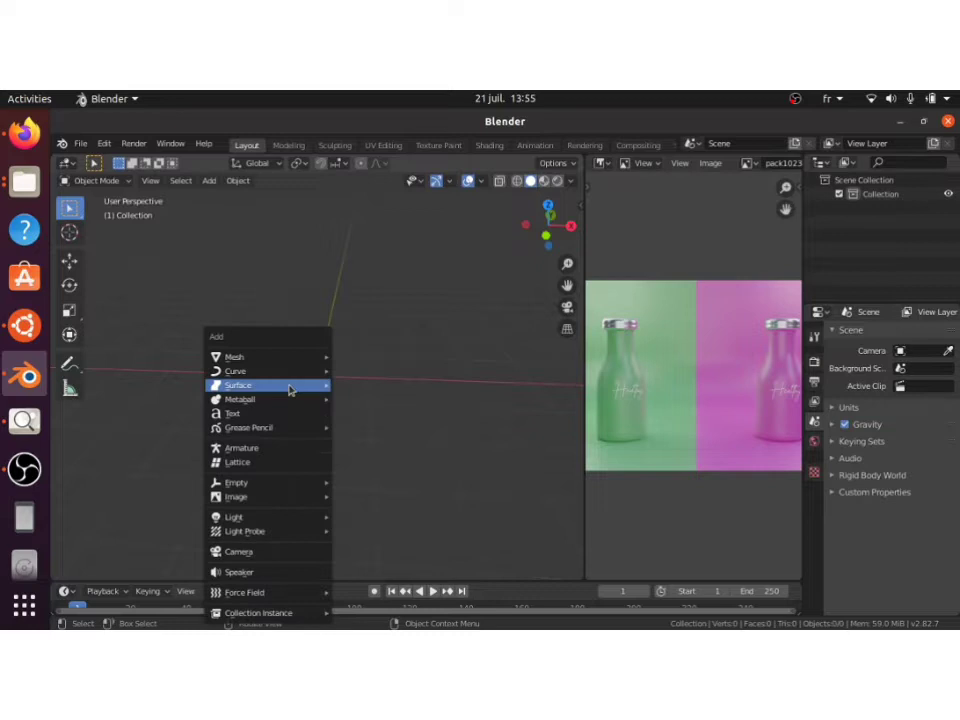
mouse_move(271, 361)
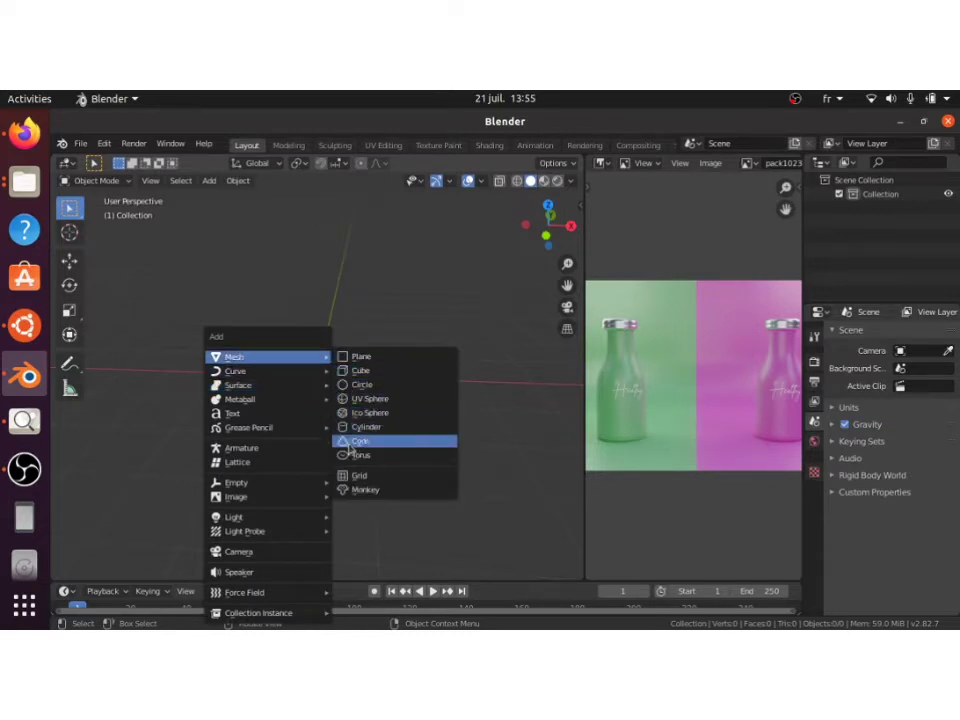
left_click(364, 427)
key("KP_3")
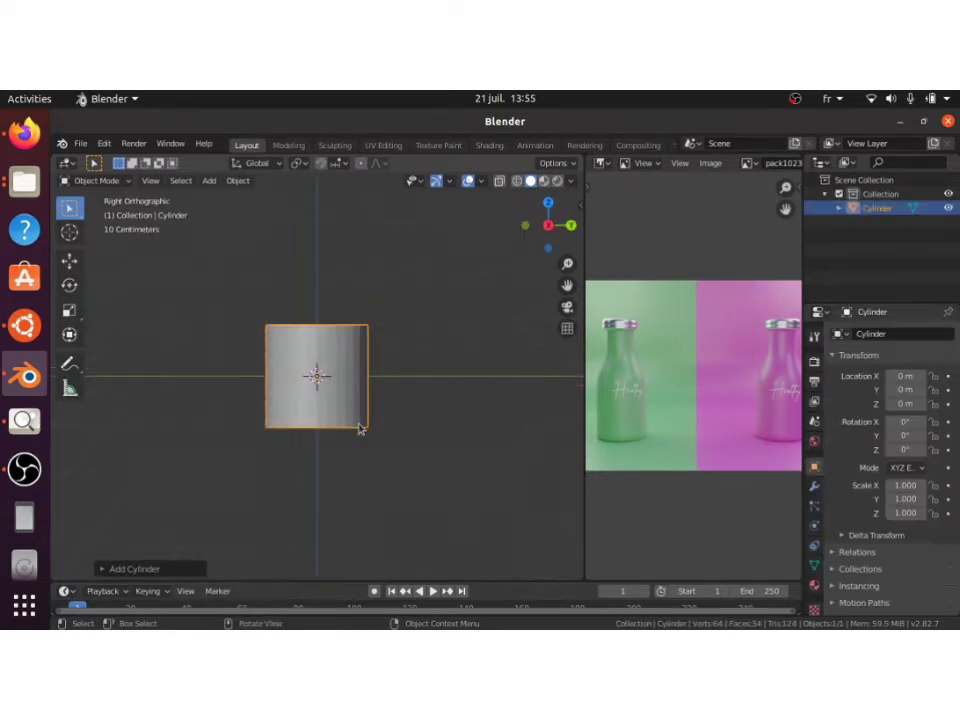
key("KP_8")
key("KP_8")
scroll(360, 429, "up", 5)
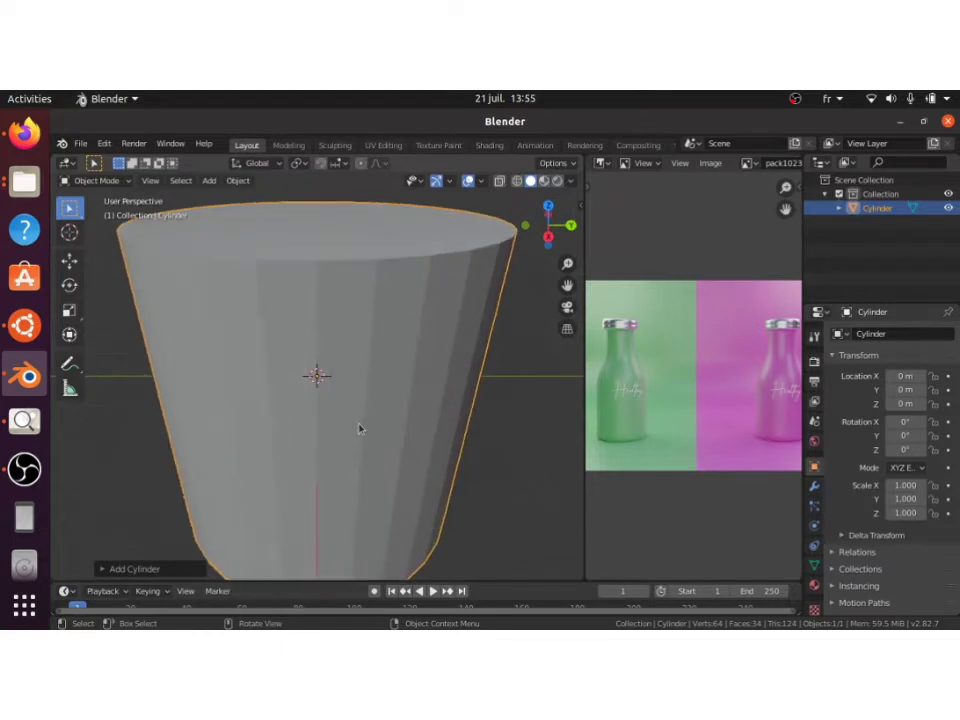
scroll(360, 429, "down", 4)
scroll(360, 429, "down", 3)
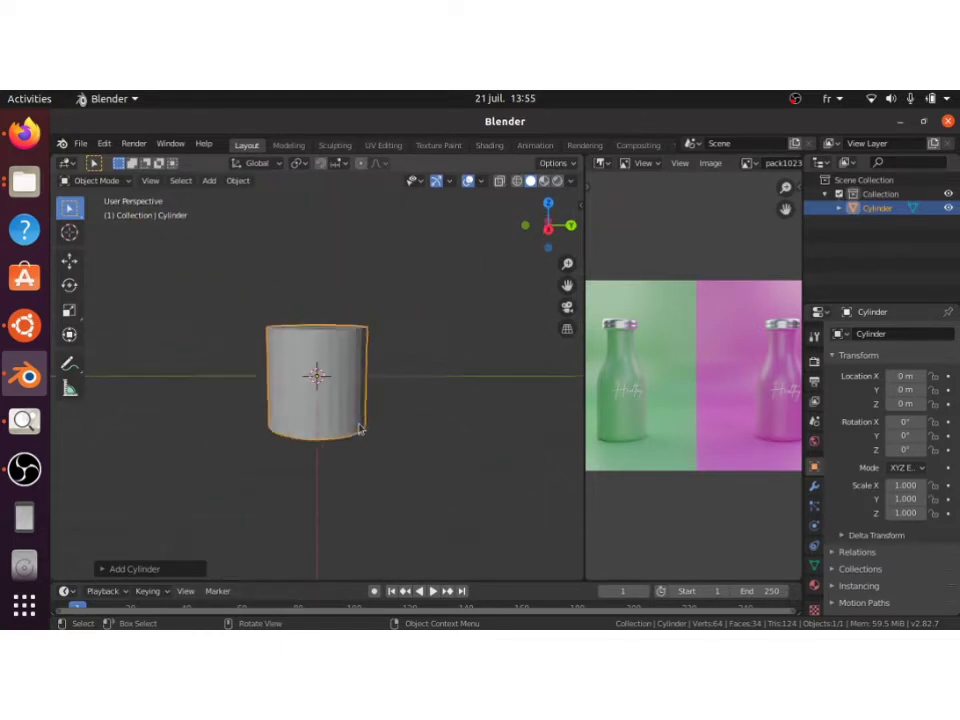
Step: Enter Edit Mode on the cylinder and add a Subdivision Surface modifier to it
key("Tab")
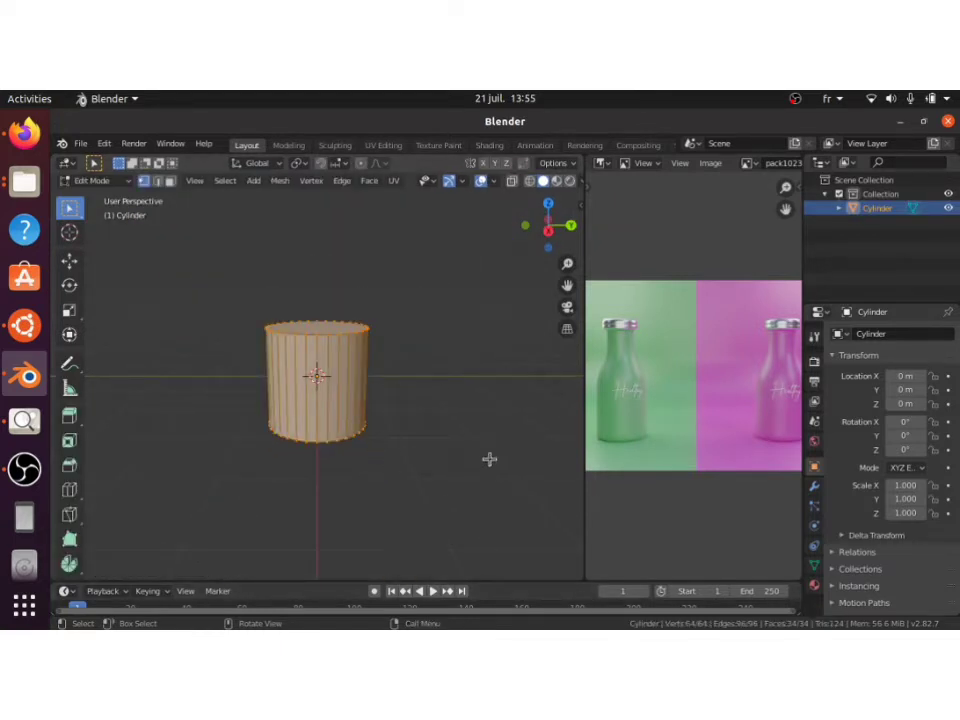
left_click(816, 486)
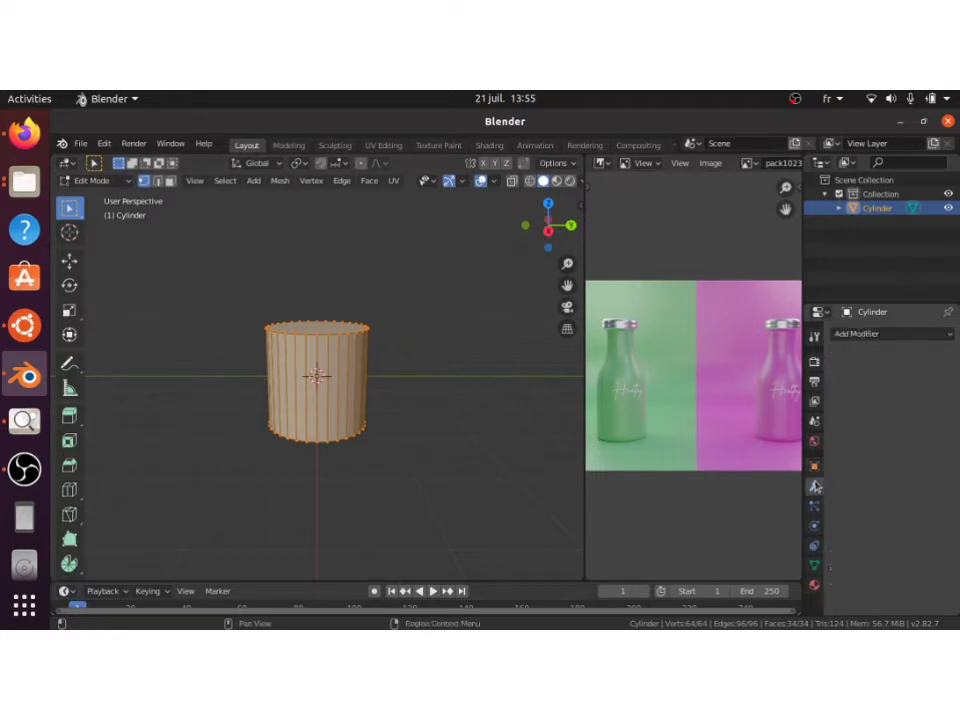
left_click(852, 335)
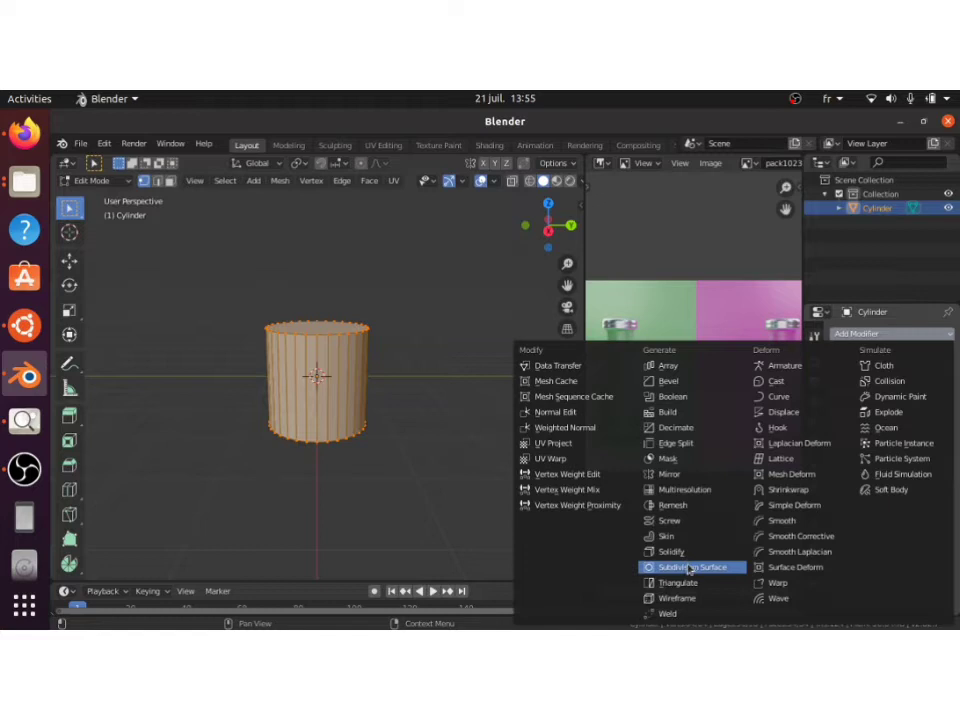
left_click(689, 567)
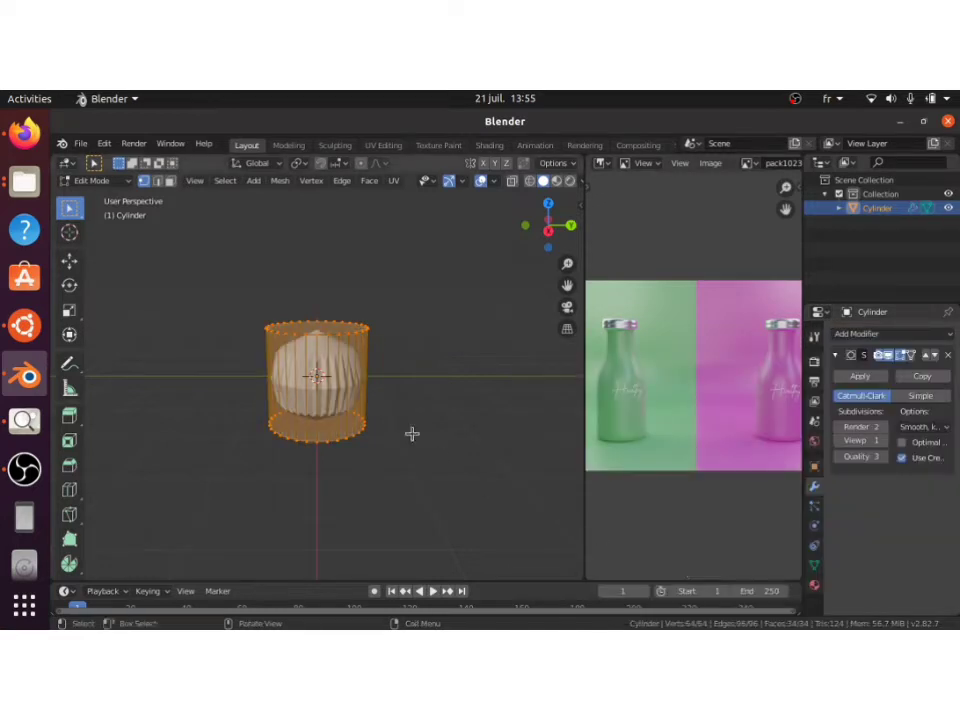
scroll(412, 433, "up", 6)
scroll(412, 433, "down", 6)
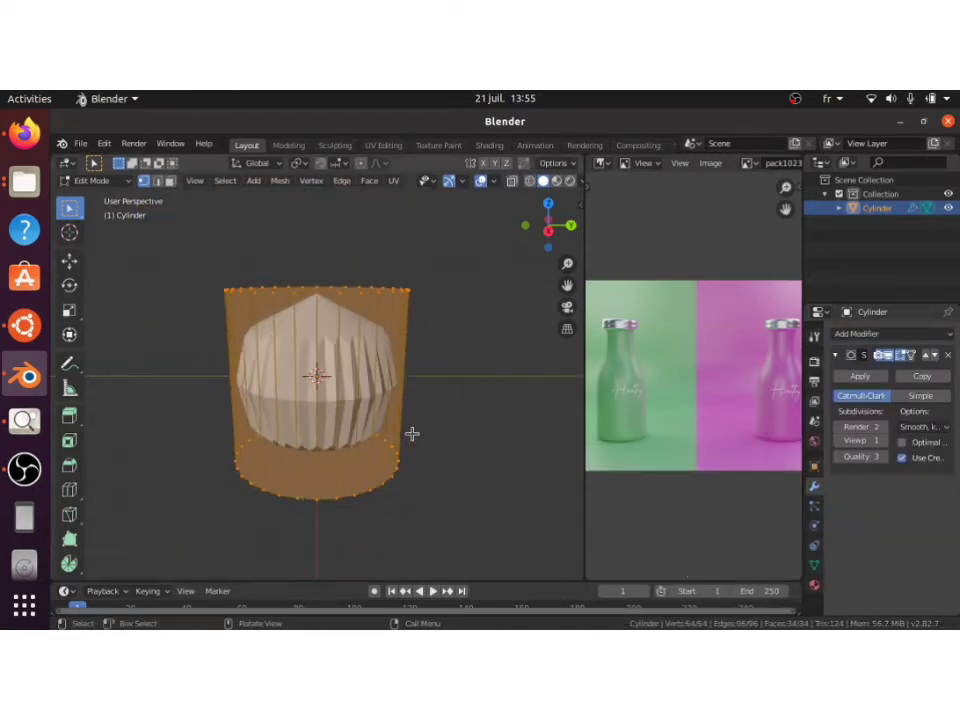
Step: Set the Subdivision Surface modifier's viewport level to 3 and continue editing the cylinder's mesh
left_click(883, 442)
left_click(883, 442)
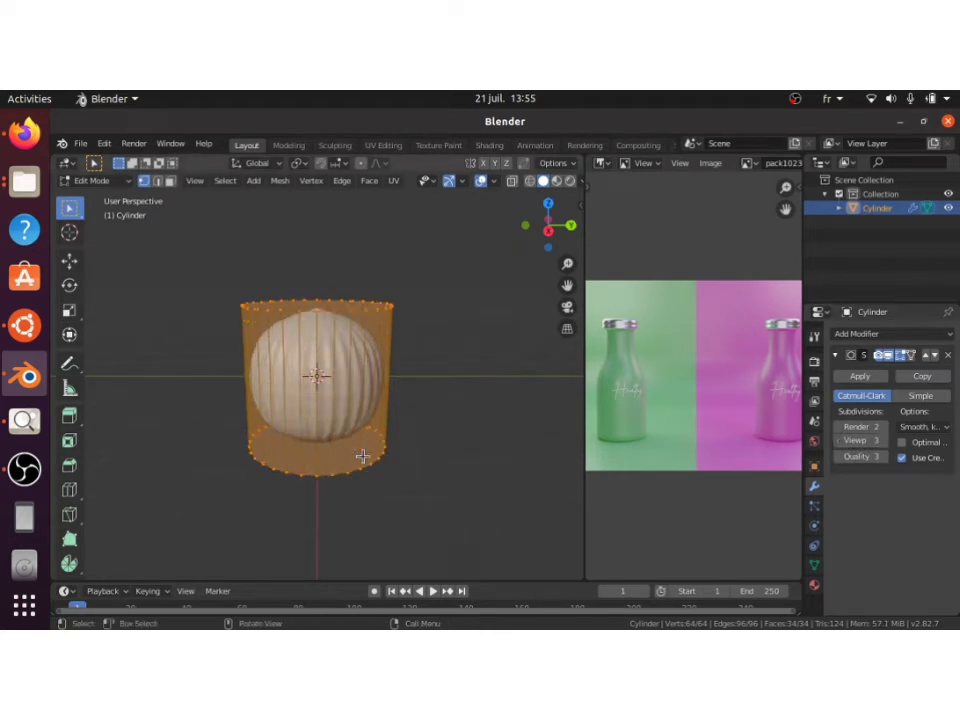
key("Tab")
key("Tab")
Step: Add two loop cuts around the cylinder, one slid close to the top edge and one close to the bottom edge
key("ctrl+r")
left_click(396, 371)
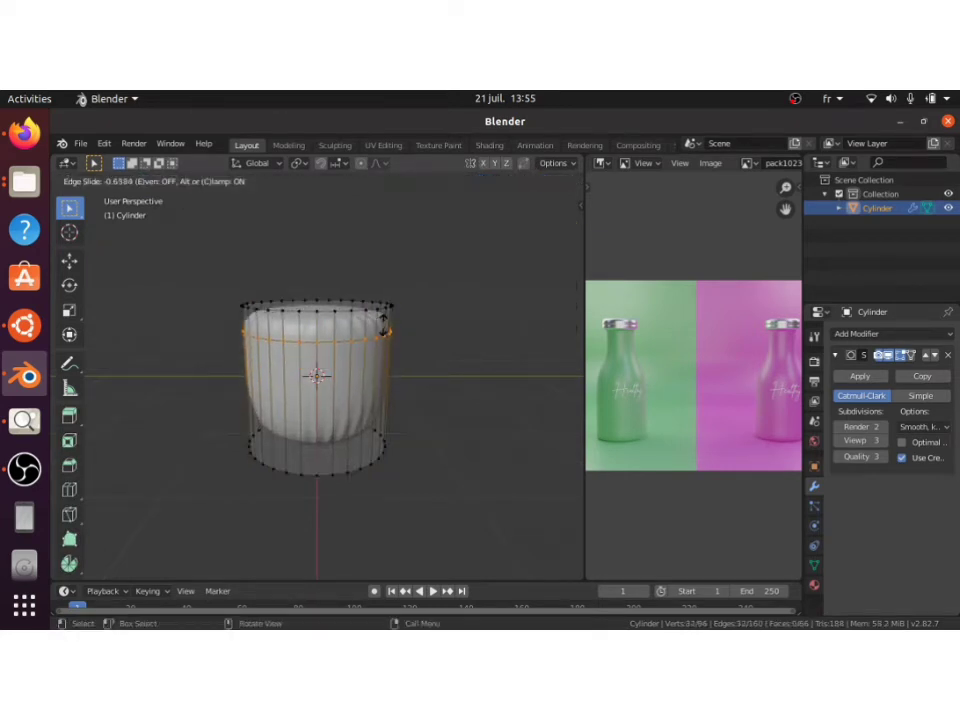
left_click(372, 250)
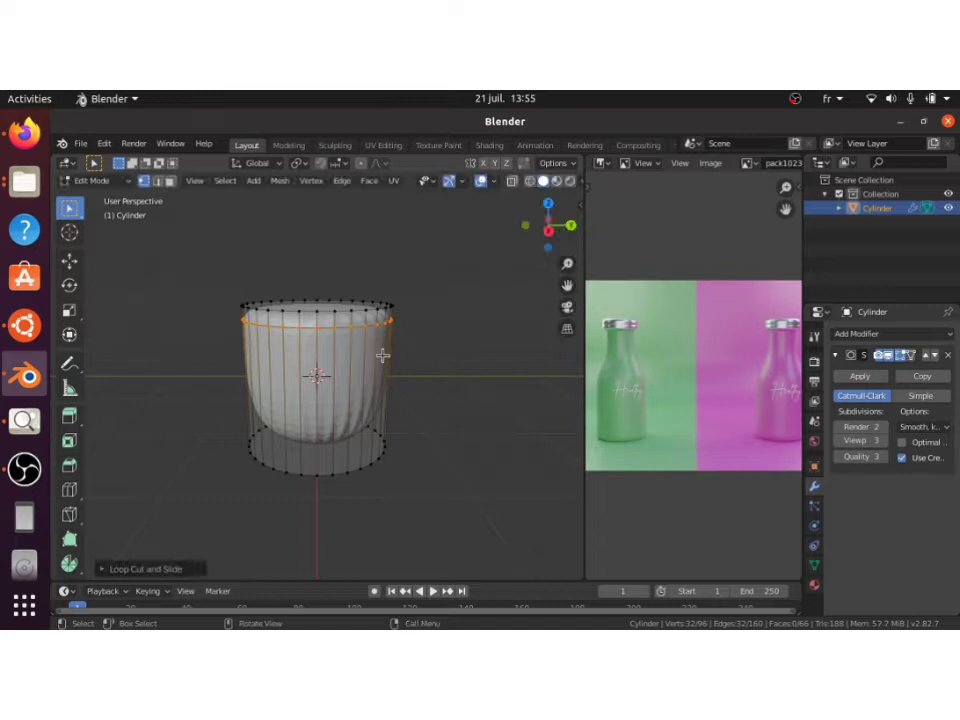
key("ctrl+r")
left_click(393, 387)
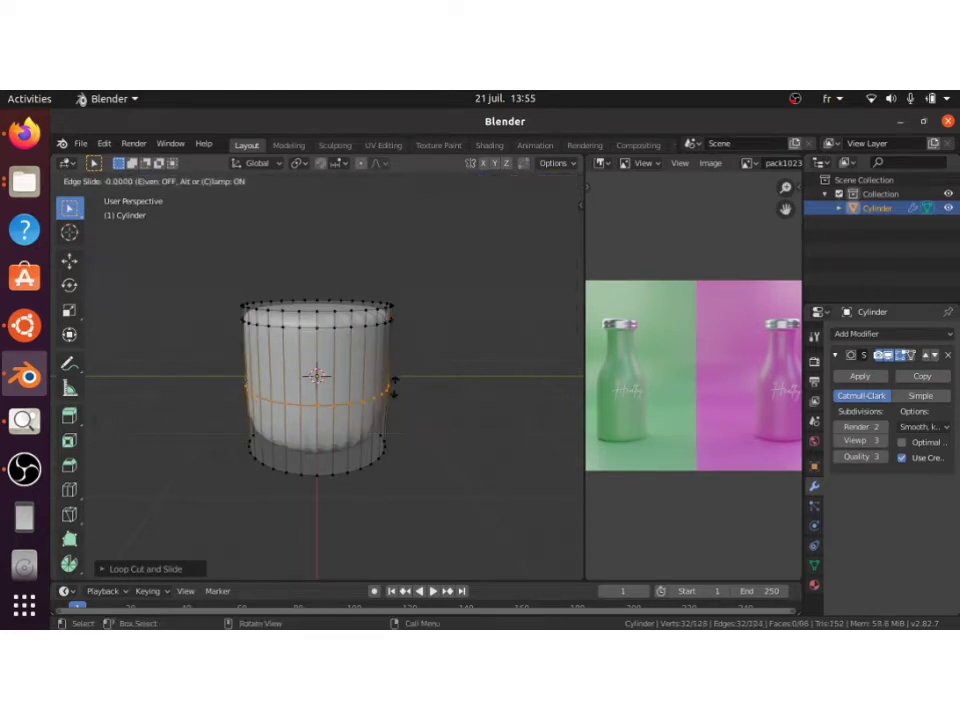
left_click(388, 499)
Step: Scale the whole cylinder mesh along the Z axis
key("a")
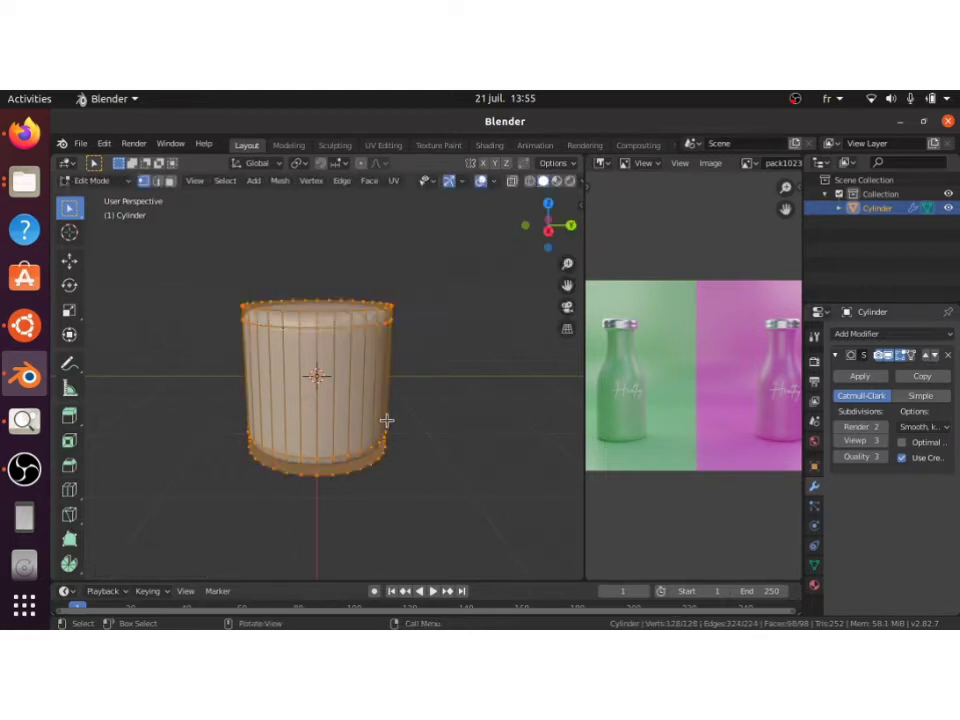
key("s")
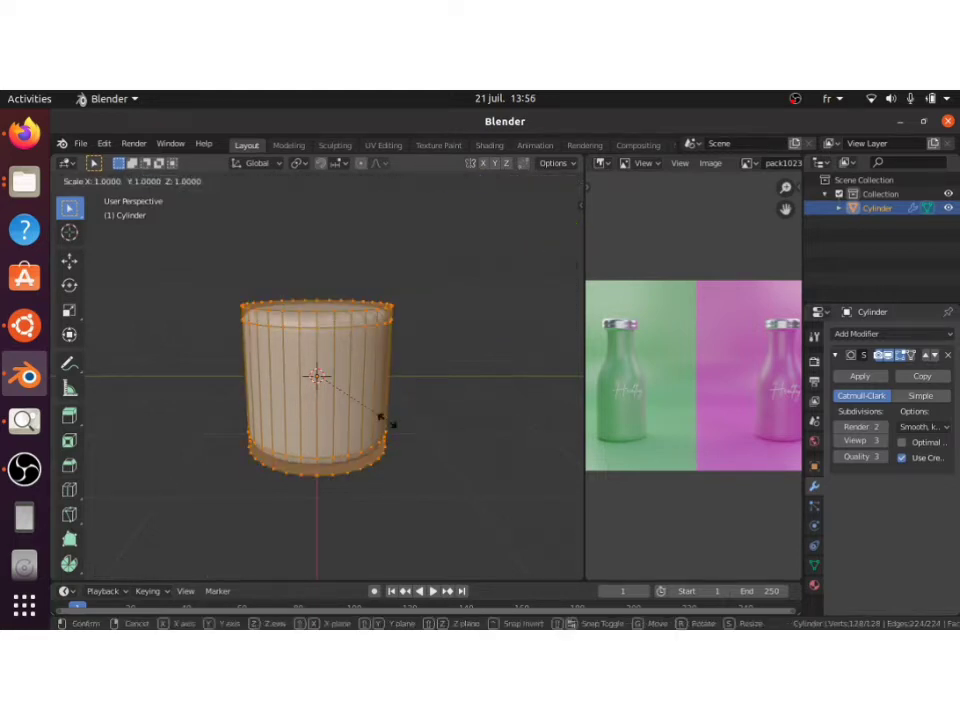
key("z")
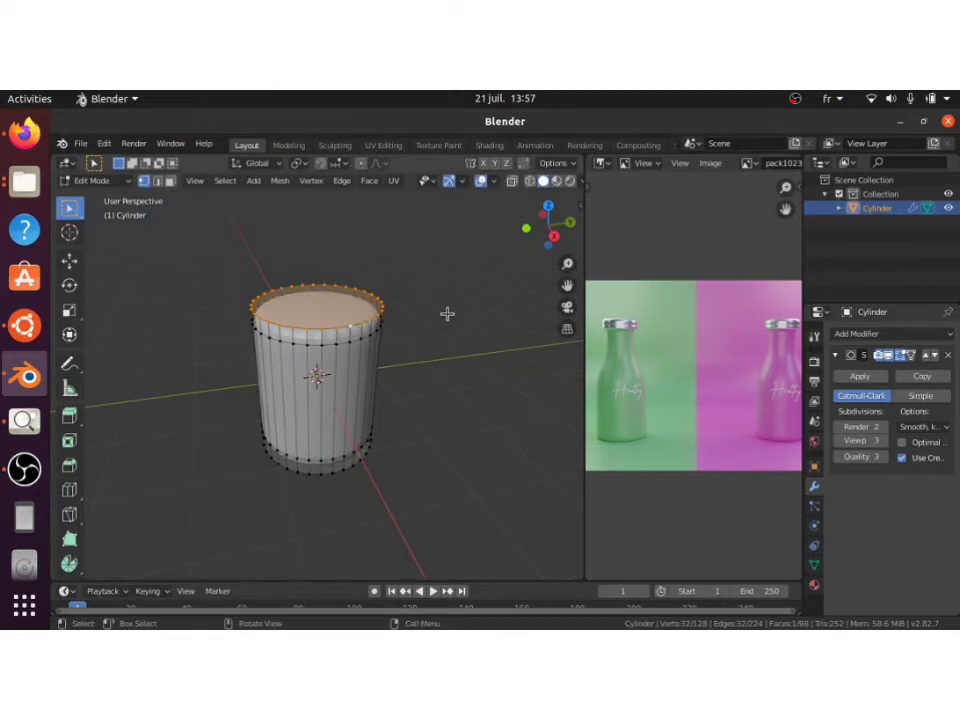
Step: Raise the cylinder's top ring about 0.92 m along Z and scale it inward to start the bottle's shoulder
mouse_move(418, 329)
middle_mouse_down()
mouse_move(382, 329)
mouse_move(400, 292)
mouse_move(418, 329)
middle_mouse_up()
key("g")
key("z")
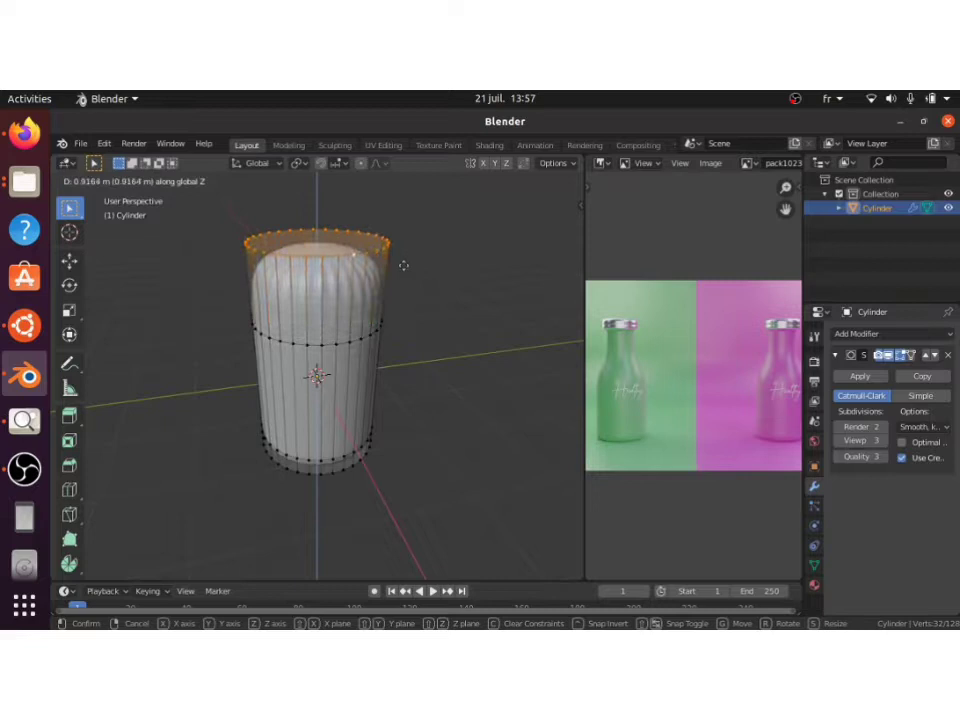
left_click(403, 266)
key("s")
left_click(387, 295)
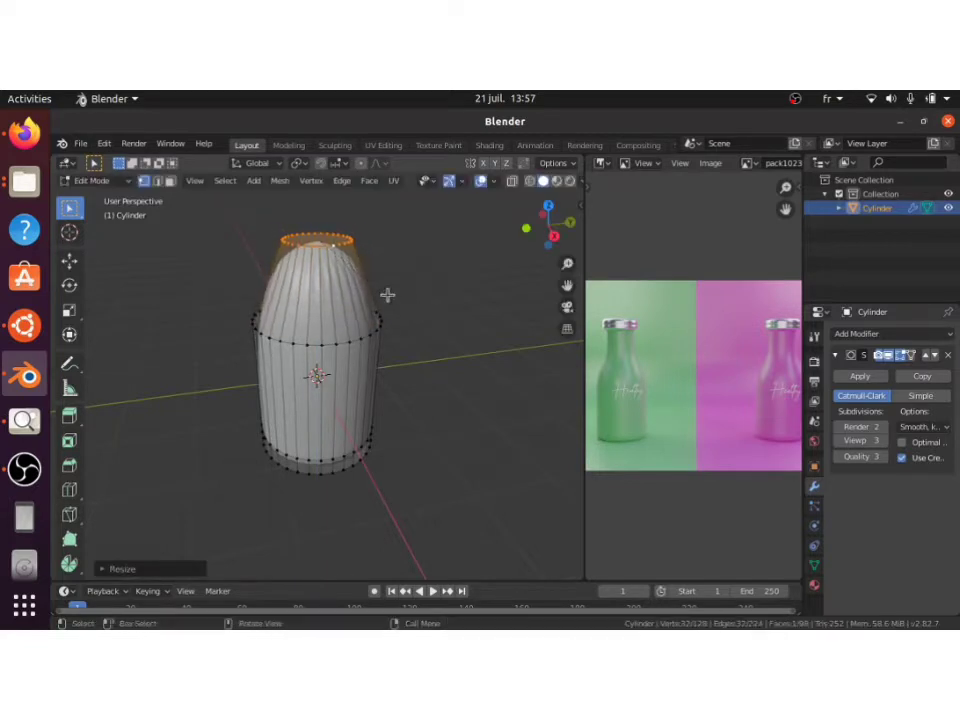
Step: Lower the narrowed top ring along Z and scale it down further to refine the shoulder's slope
key("s")
key("Escape")
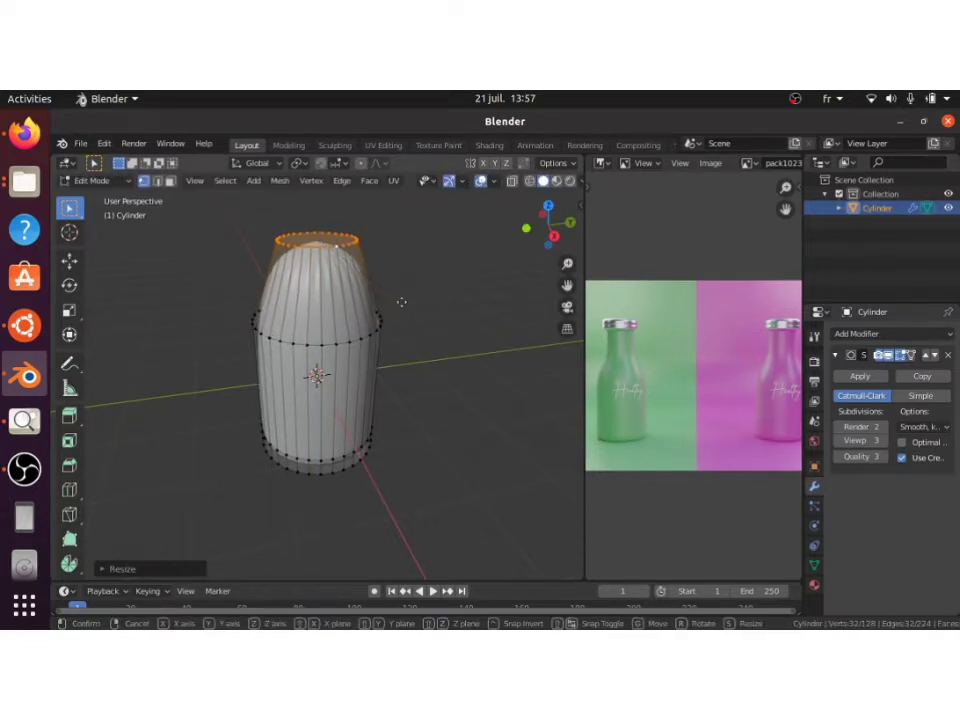
key("g")
key("z")
left_click(405, 315)
key("s")
left_click(351, 279)
Step: Extrude the narrowed top ring straight up to form the bottle's neck
scroll(351, 279, "down", 3)
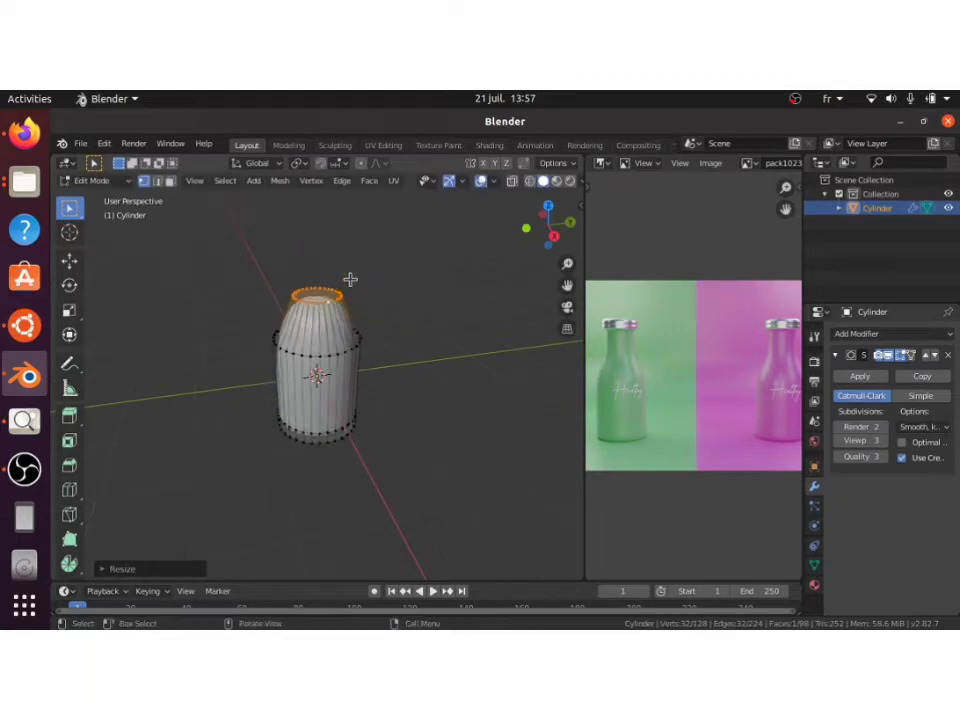
middle_click_drag(351, 279, 351, 258)
key("e")
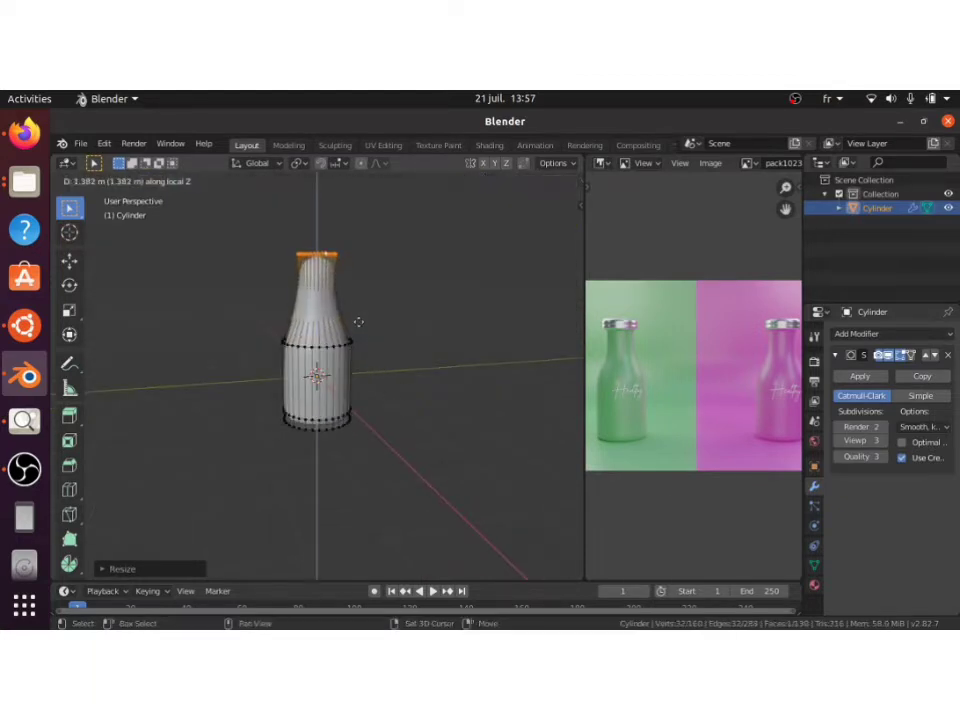
left_click(372, 442)
key("Tab")
key("Tab")
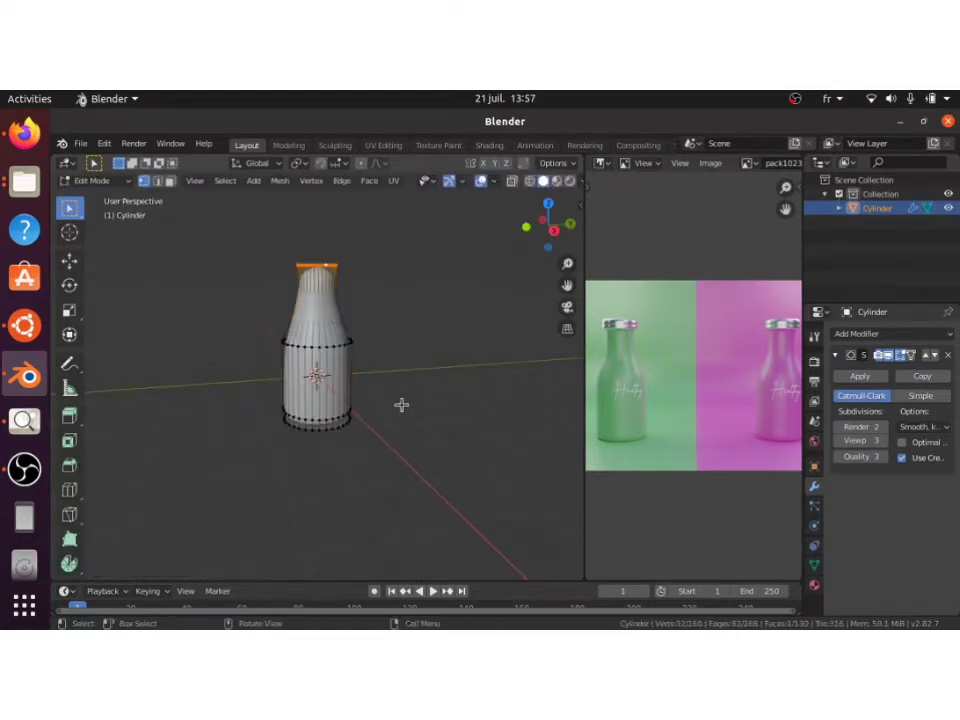
Step: Select the edge loop at the neck's base in X-ray view and lower it along Z
scroll(339, 321, "up", 3)
key("alt+z")
key("alt+a")
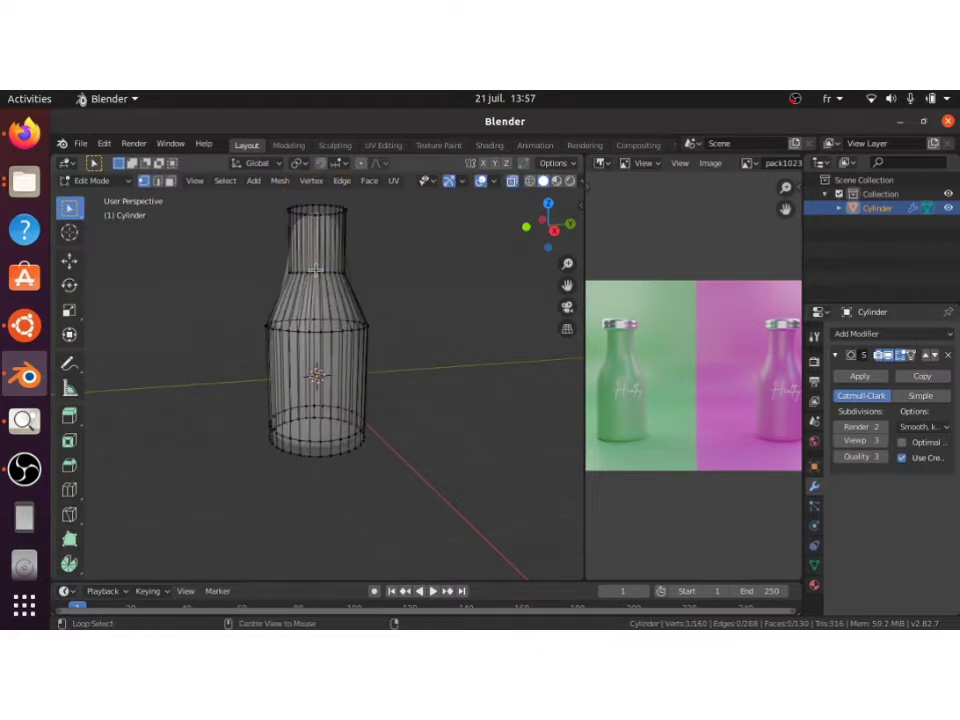
left_click(325, 274, "alt")
key("g")
key("z")
left_click(409, 424)
key("Tab")
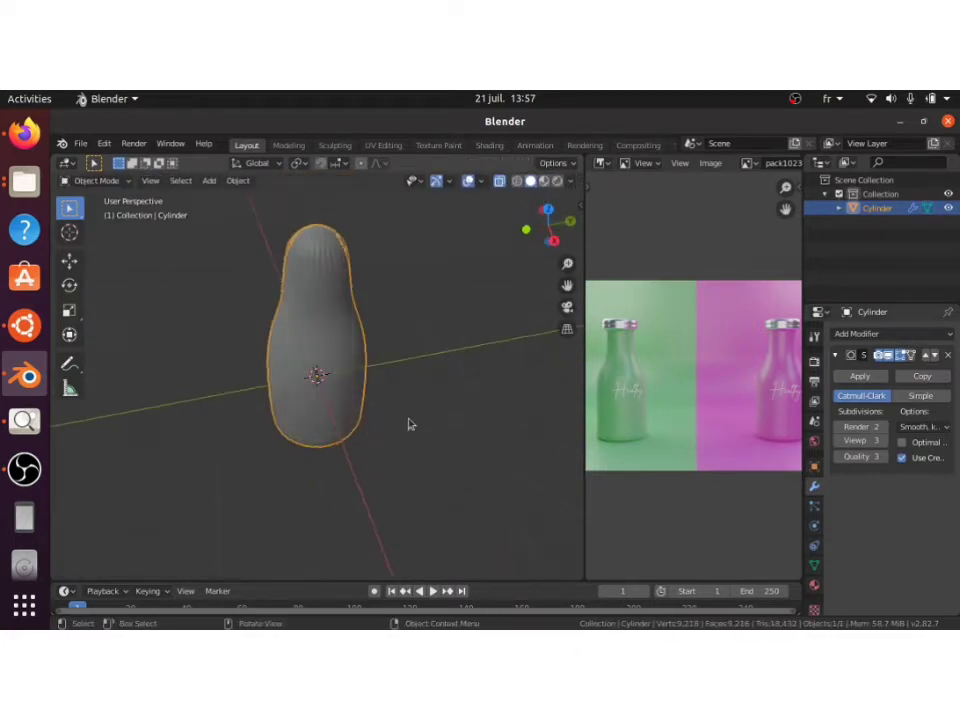
Step: Extrude the neck's top ring in place, scale it outward, and extrude it upward to form the cap
key("Tab")
key("ctrl+KP_Subtract")
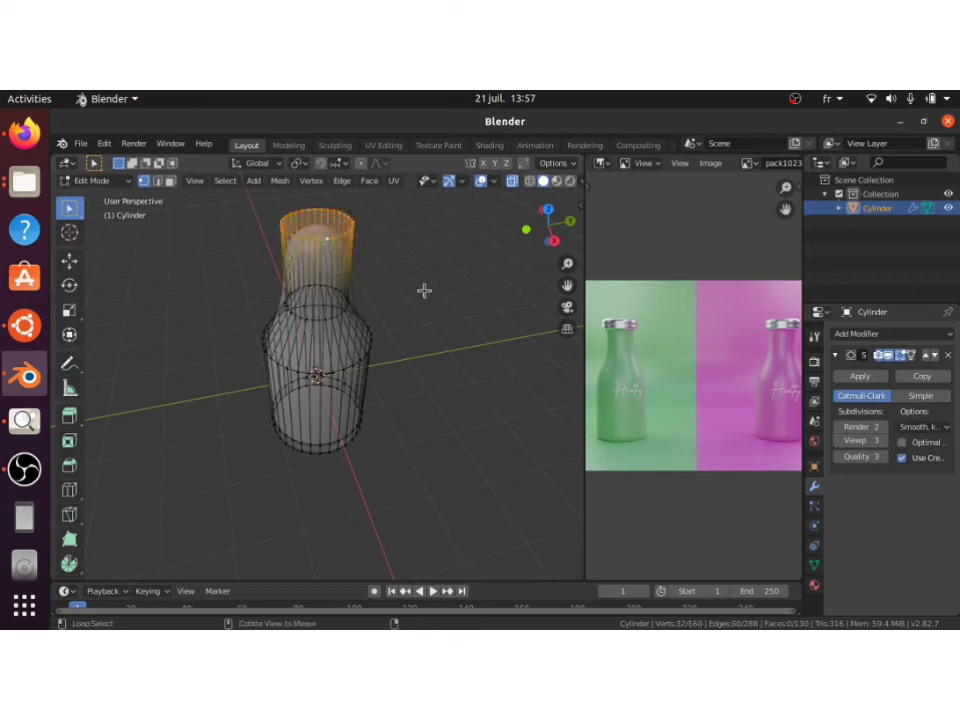
key("alt+z")
key("KP_Decimal")
scroll(422, 289, "down", 3)
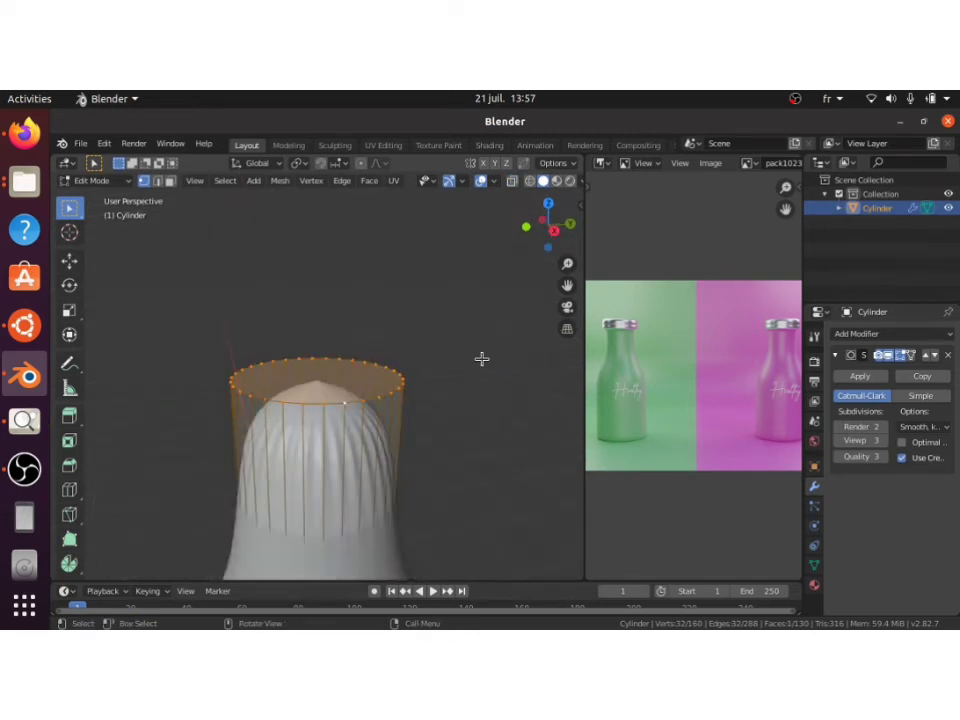
key("e")
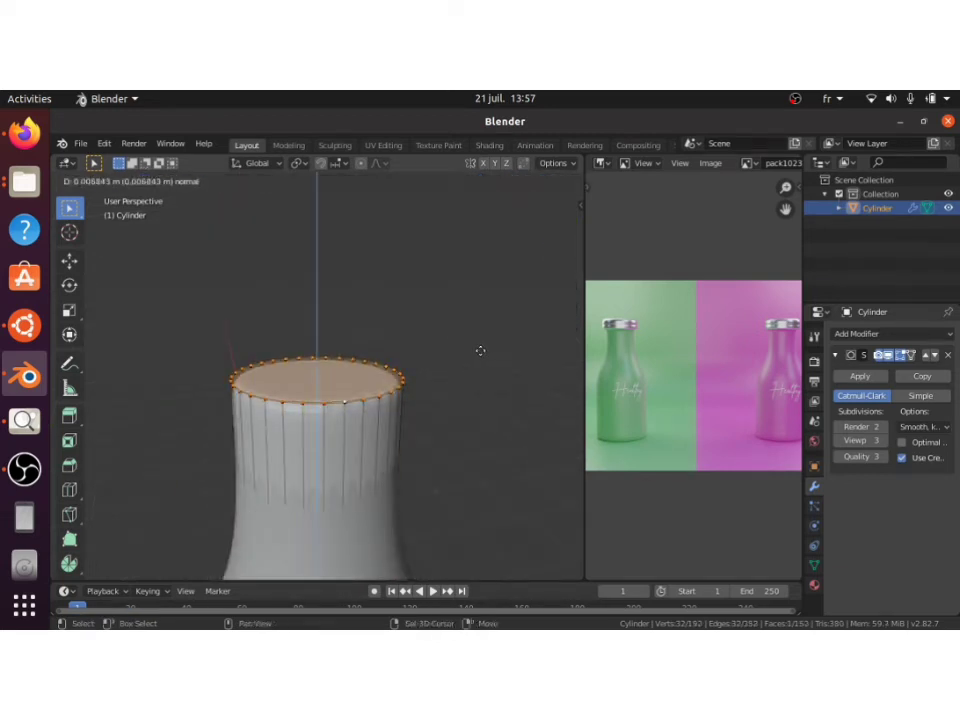
right_click(479, 352)
key("s")
left_click(471, 425)
key("e")
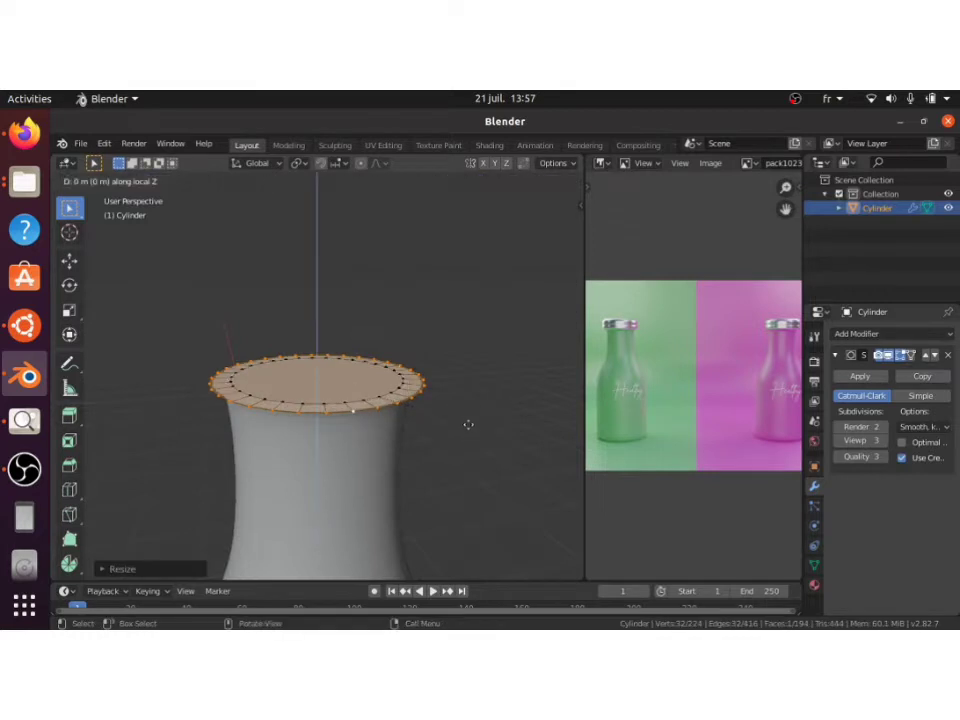
left_click(459, 366)
Step: Add three loop cuts around the cap's side, one near its top edge and two bounding a narrow middle band
key("ctrl+r")
left_click(420, 348)
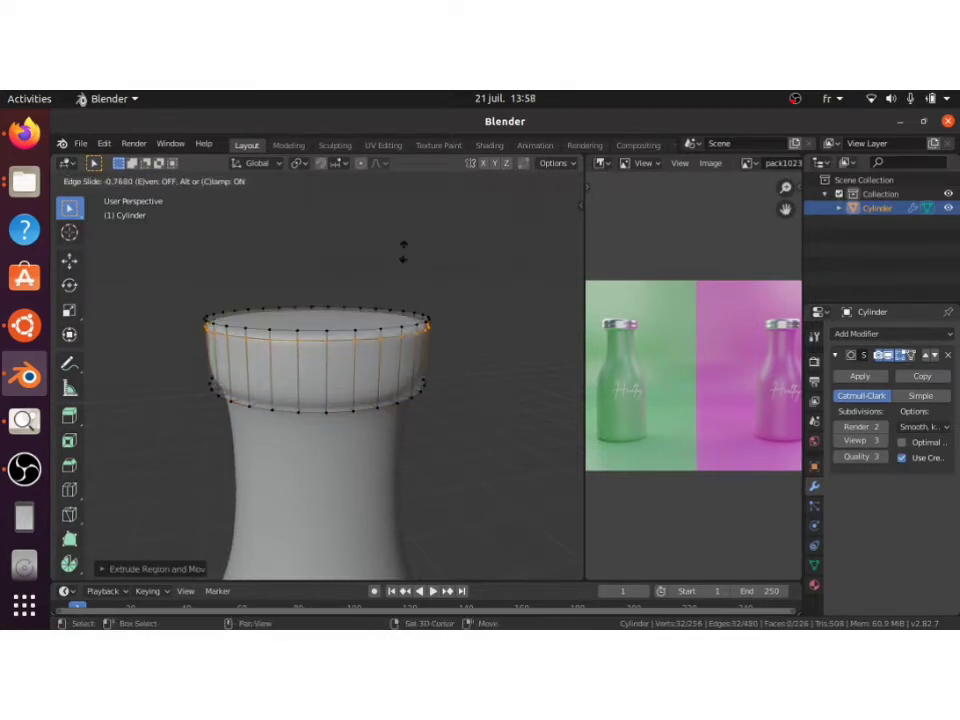
left_click(393, 220)
key("ctrl+r")
left_click(392, 305)
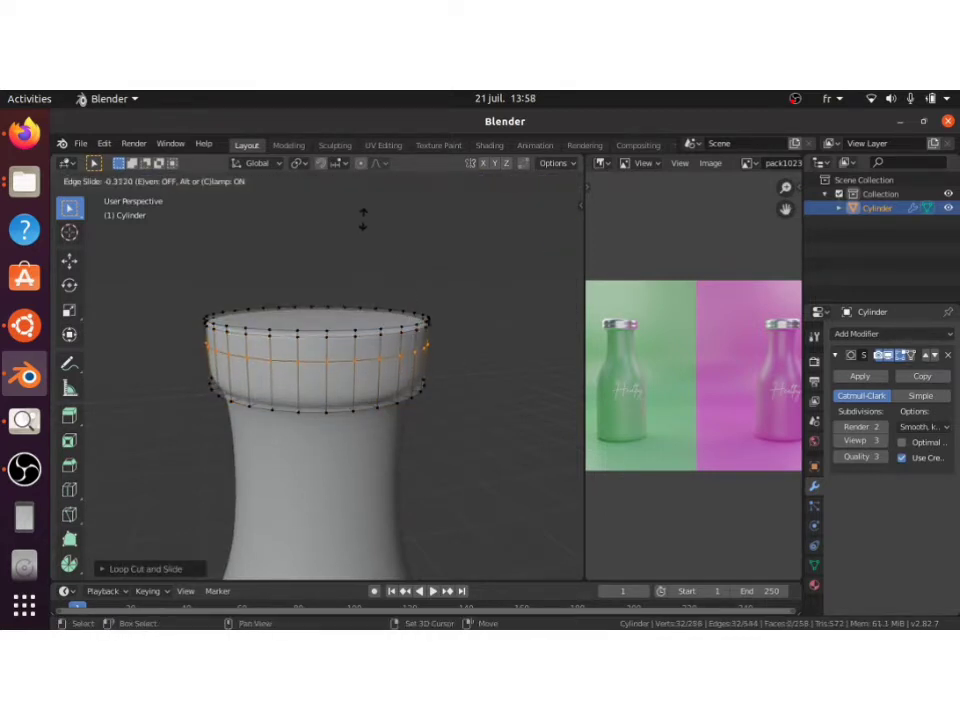
left_click(383, 327)
key("ctrl+r")
left_click(411, 370)
left_click(390, 287)
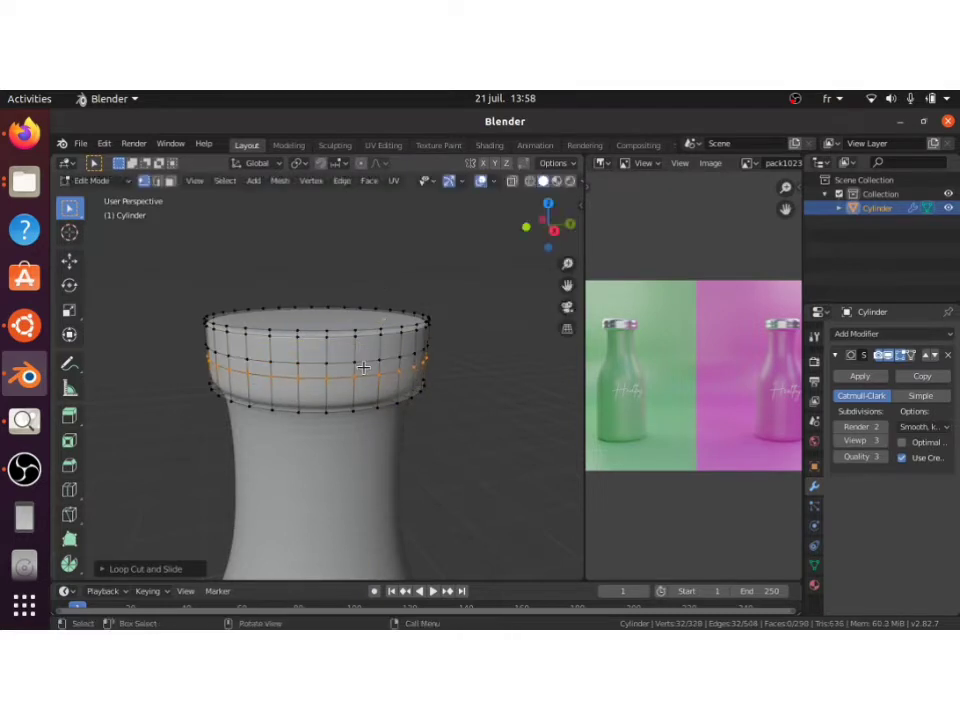
Step: Extrude the cap's narrow middle face band in place and scale it inward to form a groove
key("3")
left_click(364, 368, "alt")
left_click(364, 368, "alt")
key("e")
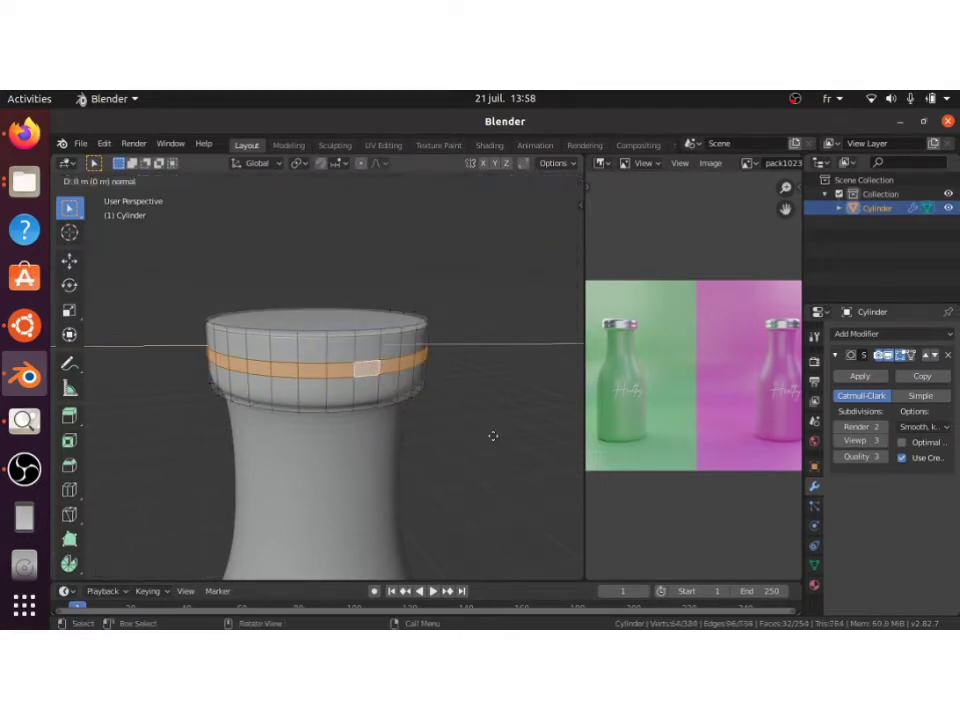
right_click(489, 434)
key("s")
left_click(520, 462)
key("Tab")
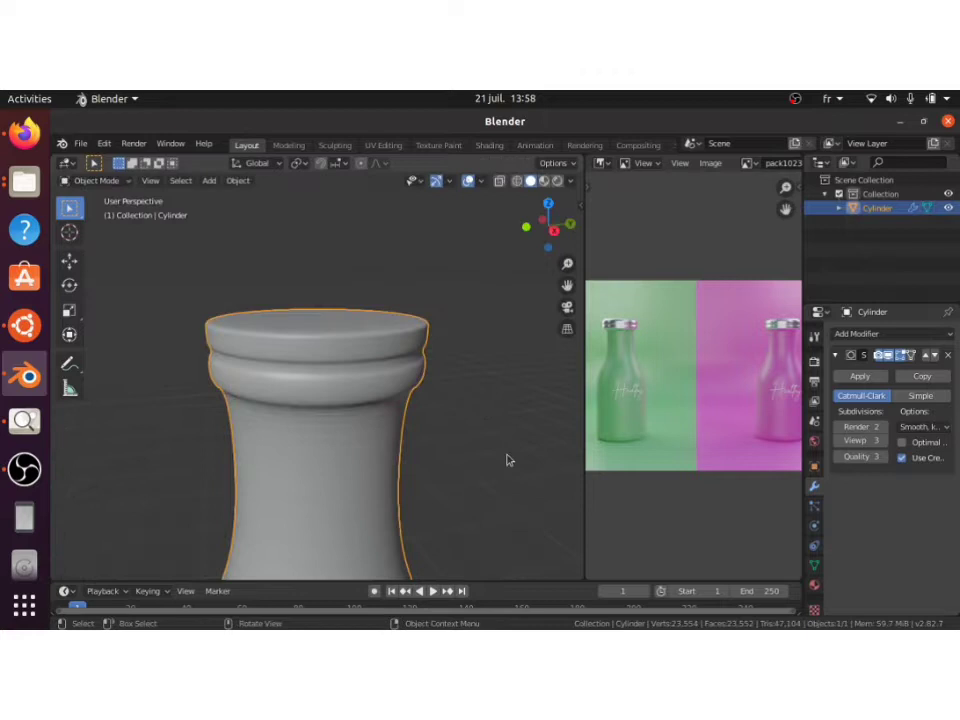
Step: Select the ring of faces at the top of the bottle's shoulder and move it slightly along Z
scroll(507, 460, "down", 5)
scroll(507, 460, "up", 3)
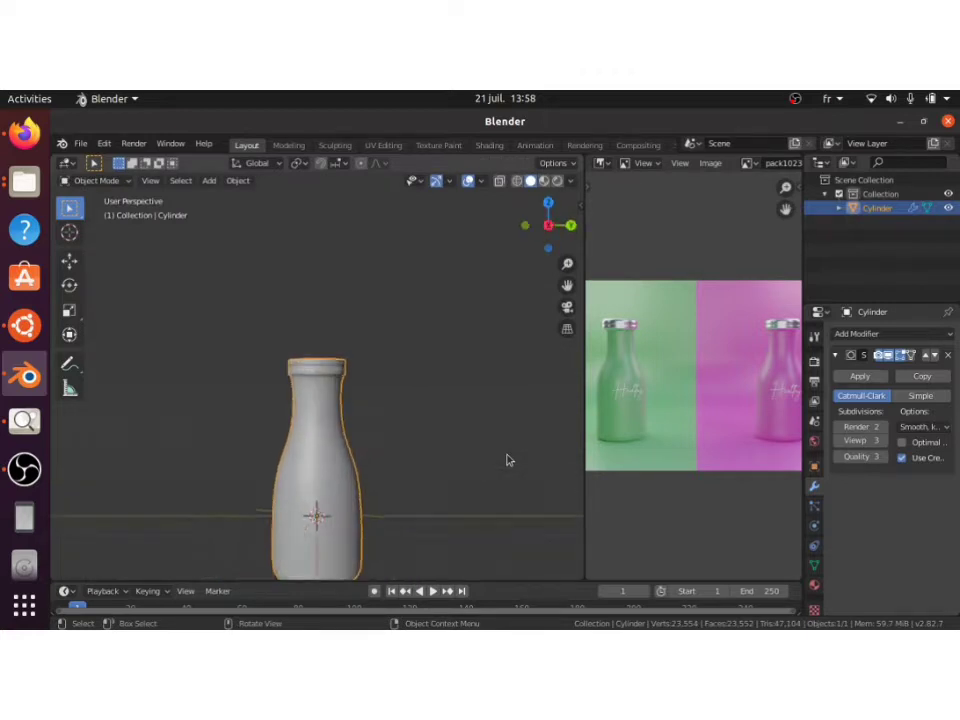
key("Tab")
left_click(365, 443, "alt")
key("g")
key("z")
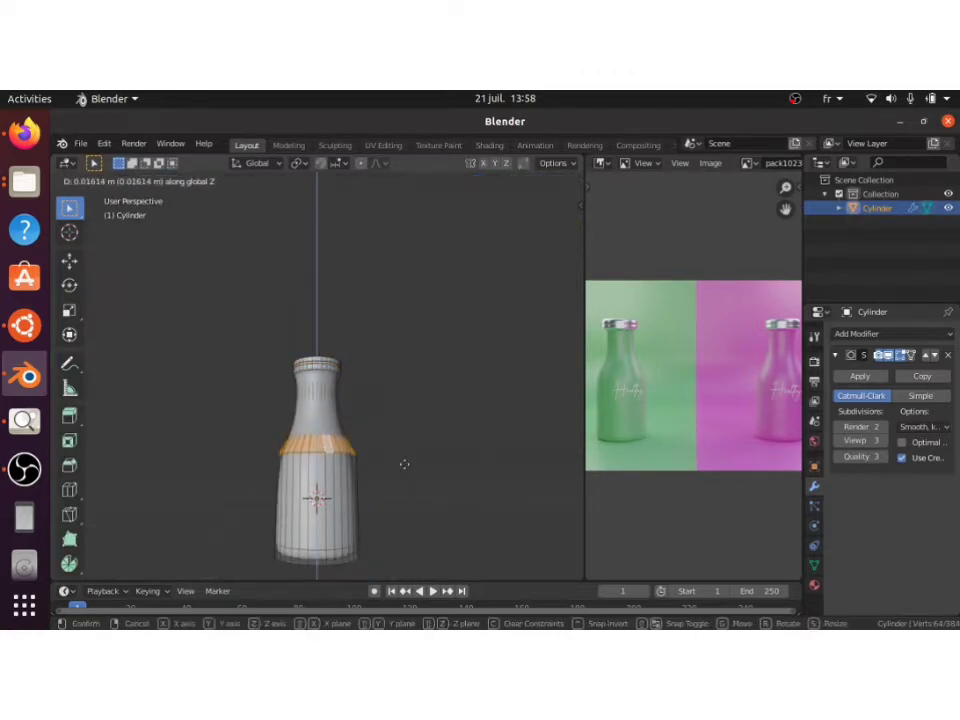
left_click(398, 447)
Step: Scale the edge loop between body and shoulder slightly outward and raise it along Z
key("alt+a")
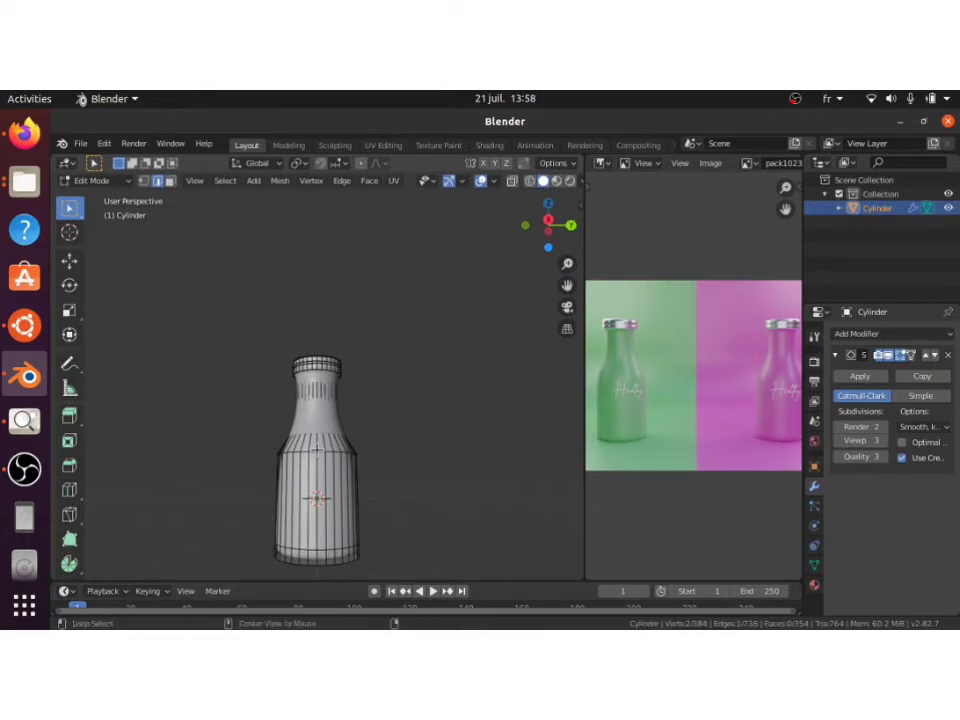
key("s")
left_click(473, 484)
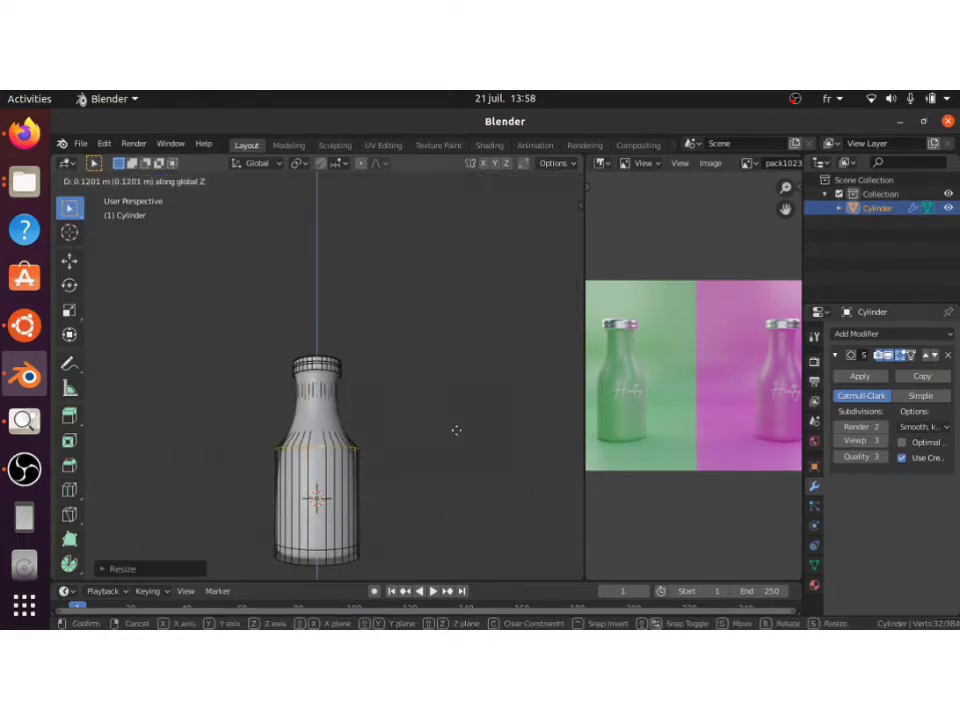
left_click(460, 443)
key("Tab")
Step: Add a loop cut around the neck and slide it up close beneath the cap to sharpen that junction
scroll(460, 443, "down", 5)
scroll(460, 443, "up", 6)
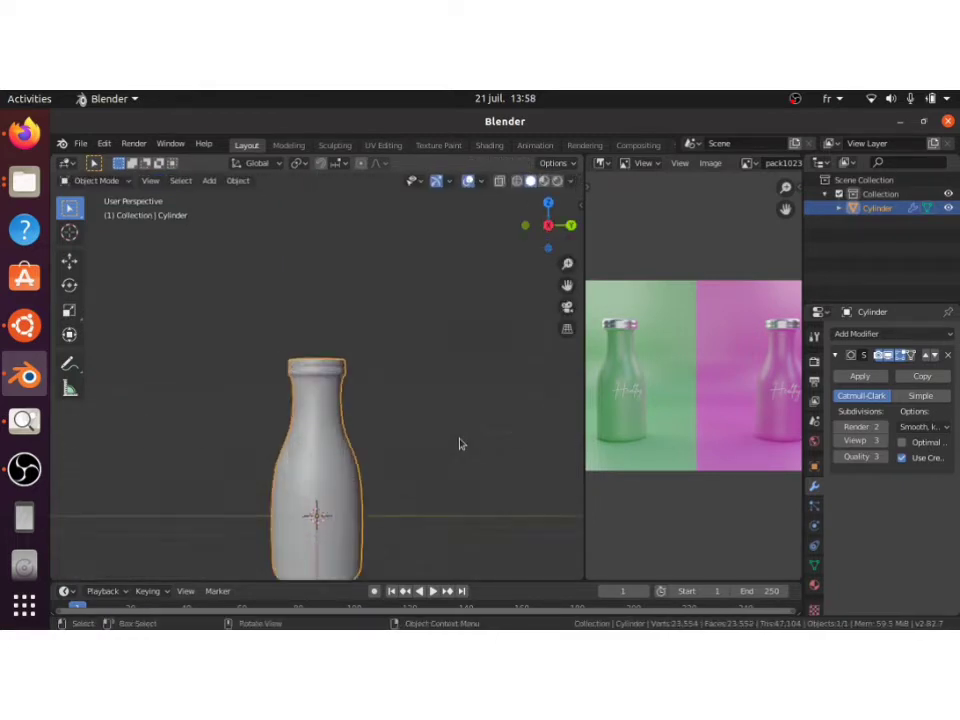
scroll(459, 444, "up", 5)
scroll(459, 445, "down", 5)
key("Tab")
scroll(459, 442, "up", 5)
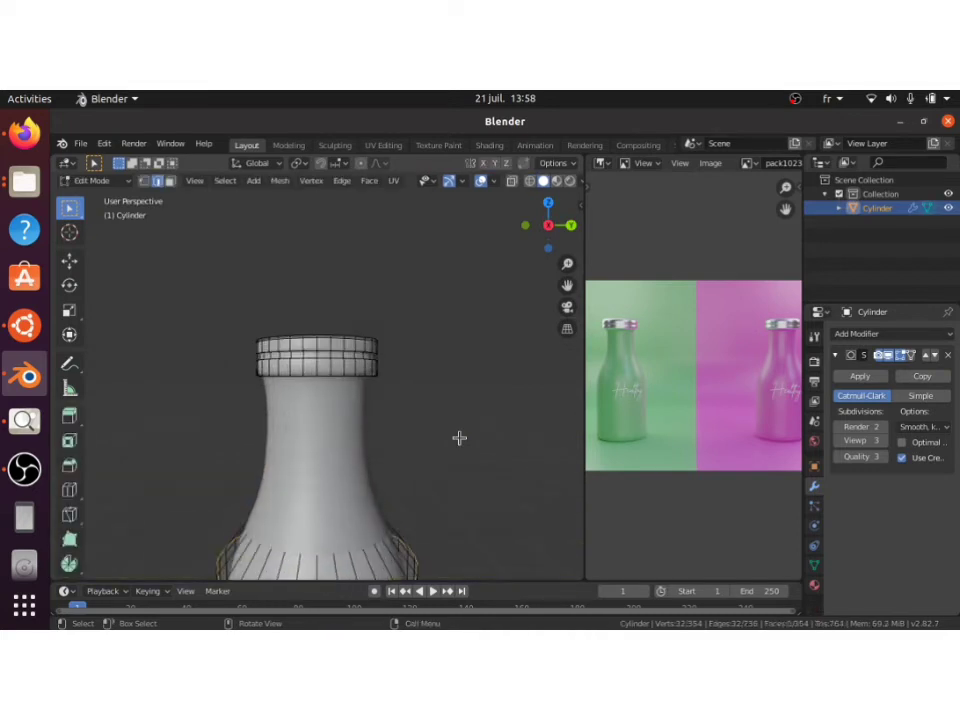
key("ctrl+r")
left_click(346, 421)
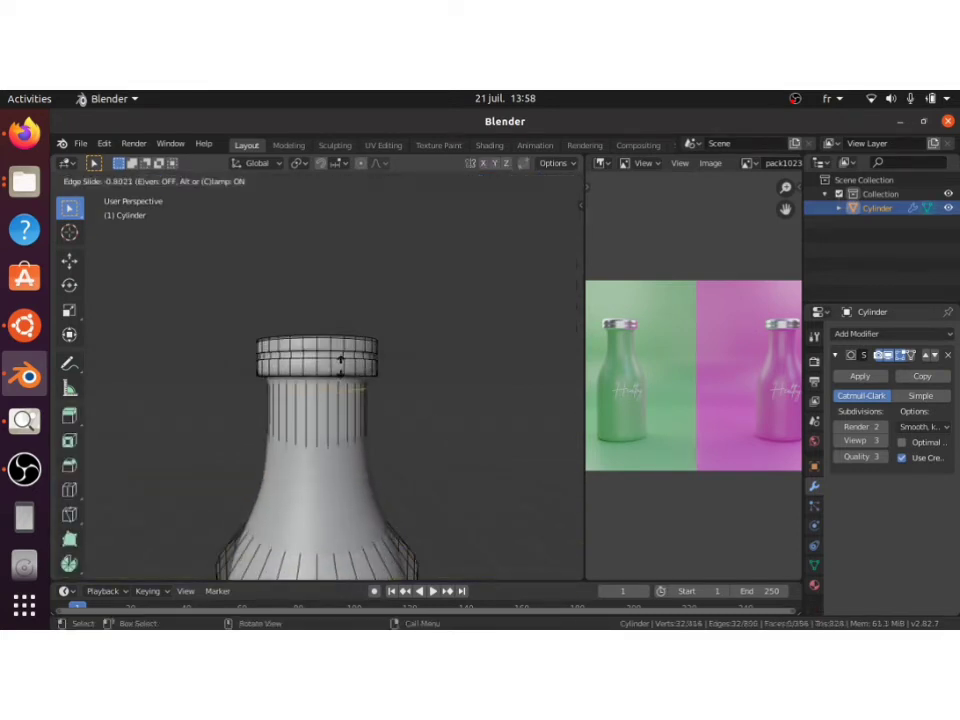
left_click(327, 300)
key("Tab")
Step: Raise the cap's top face slightly along Z and inset it to tighten the rim
scroll(403, 422, "down", 5)
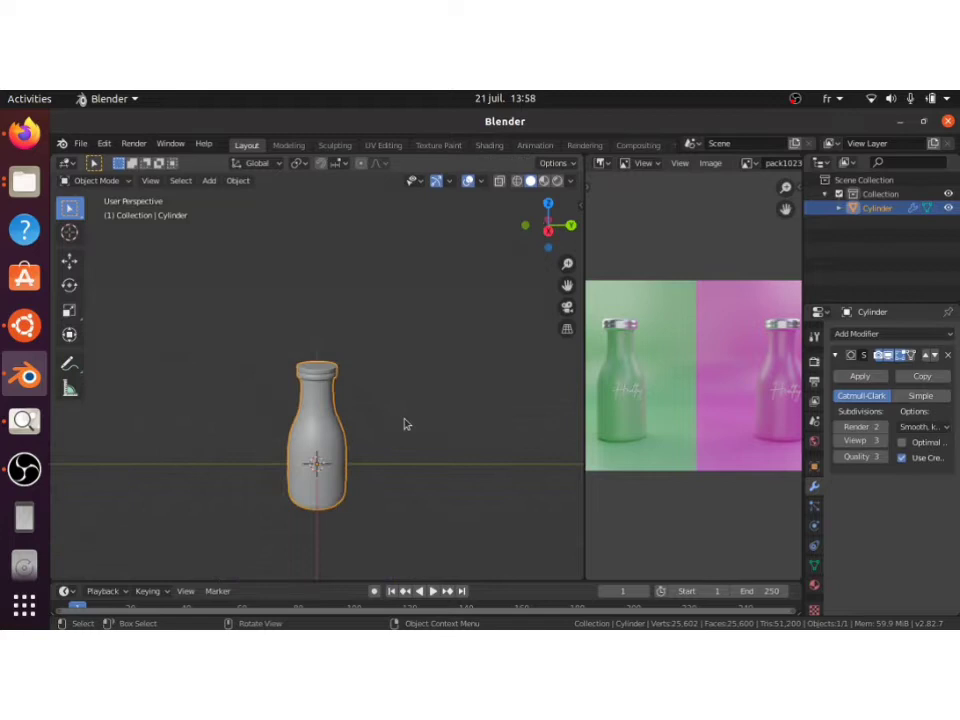
scroll(403, 422, "up", 6)
key("Tab")
key("3")
left_click(329, 337)
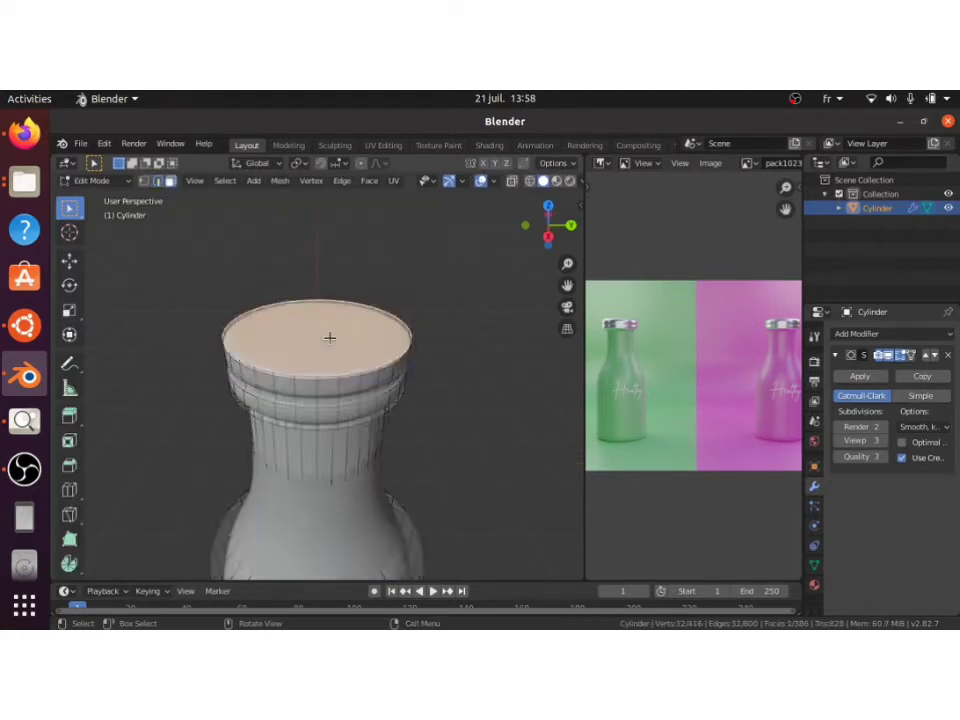
key("g")
key("z")
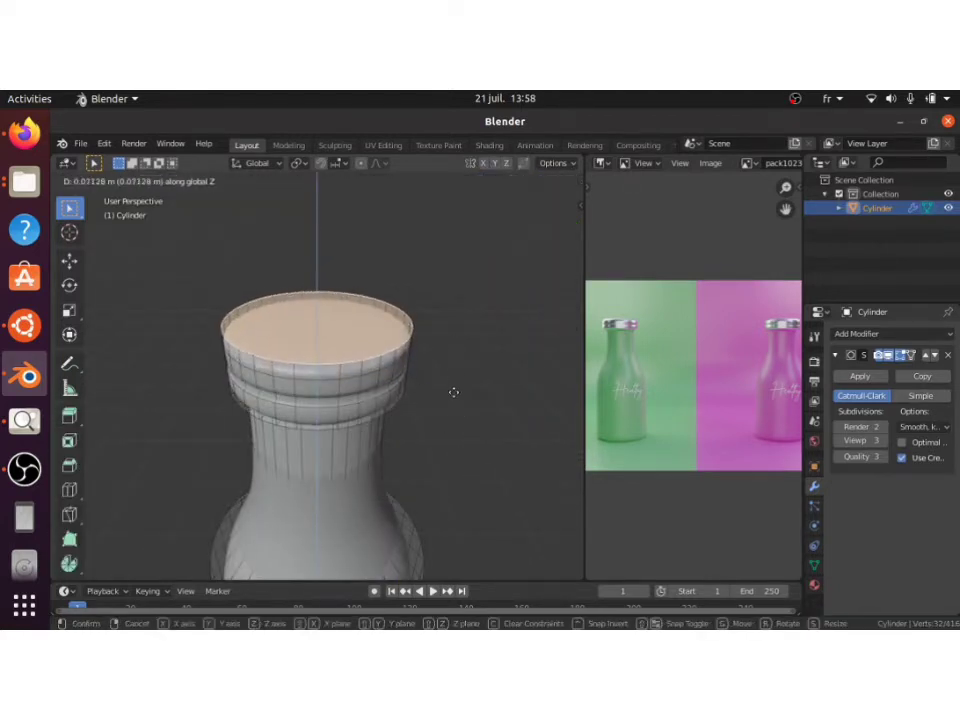
left_click(451, 401)
key("i")
left_click(461, 370)
key("Tab")
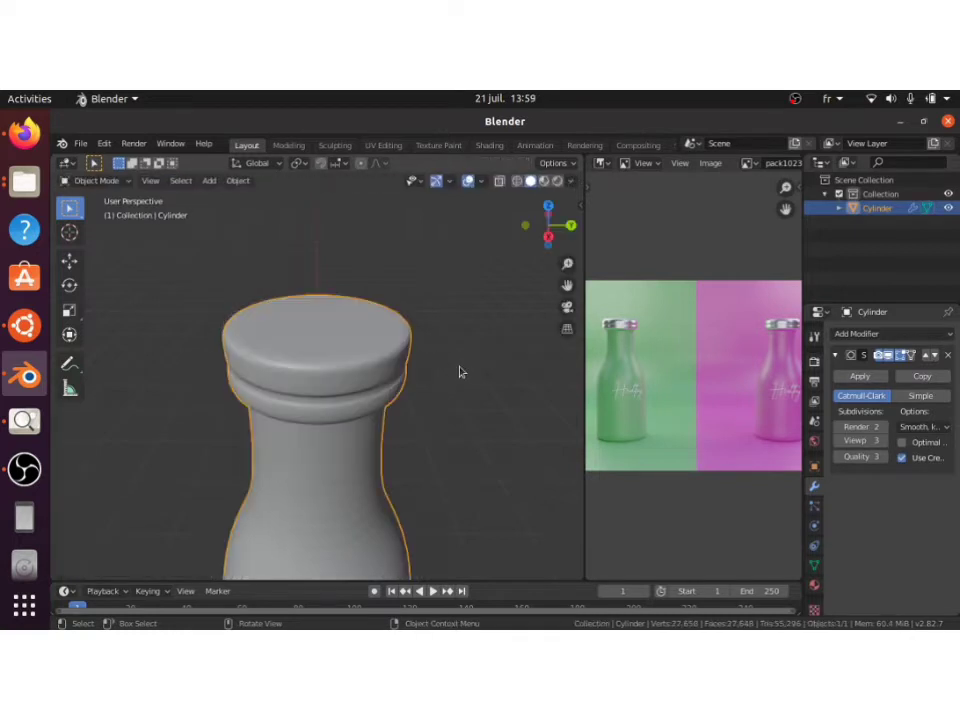
Step: Raise the whole bottle along Z until its base rests at the ground grid
scroll(460, 371, "down", 2)
scroll(460, 371, "down", 5)
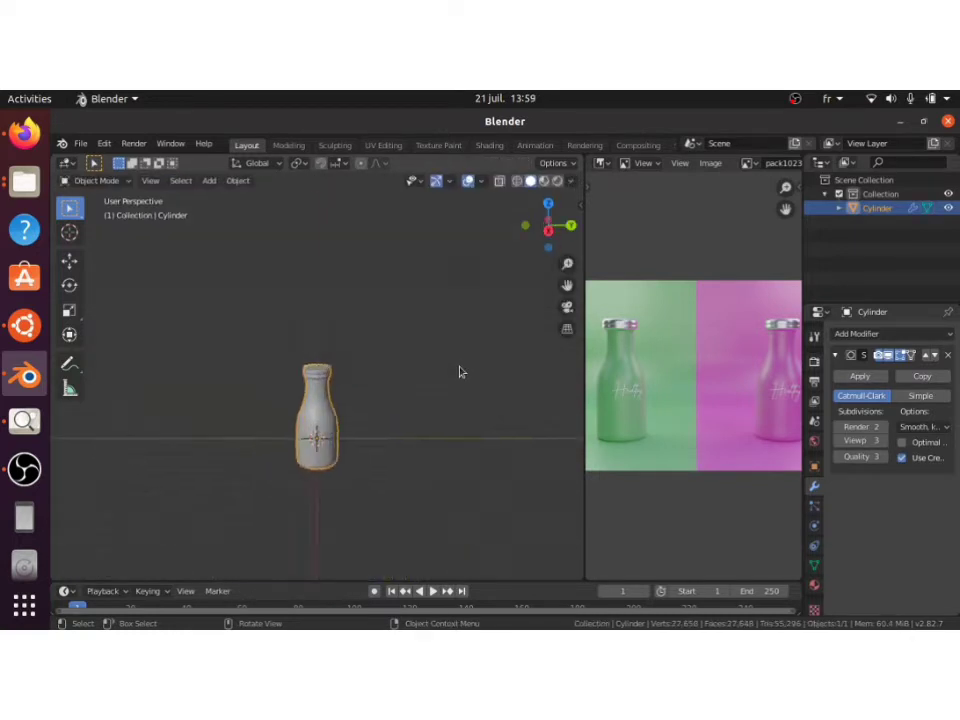
scroll(458, 371, "up", 4)
key("g")
key("z")
left_click(418, 404)
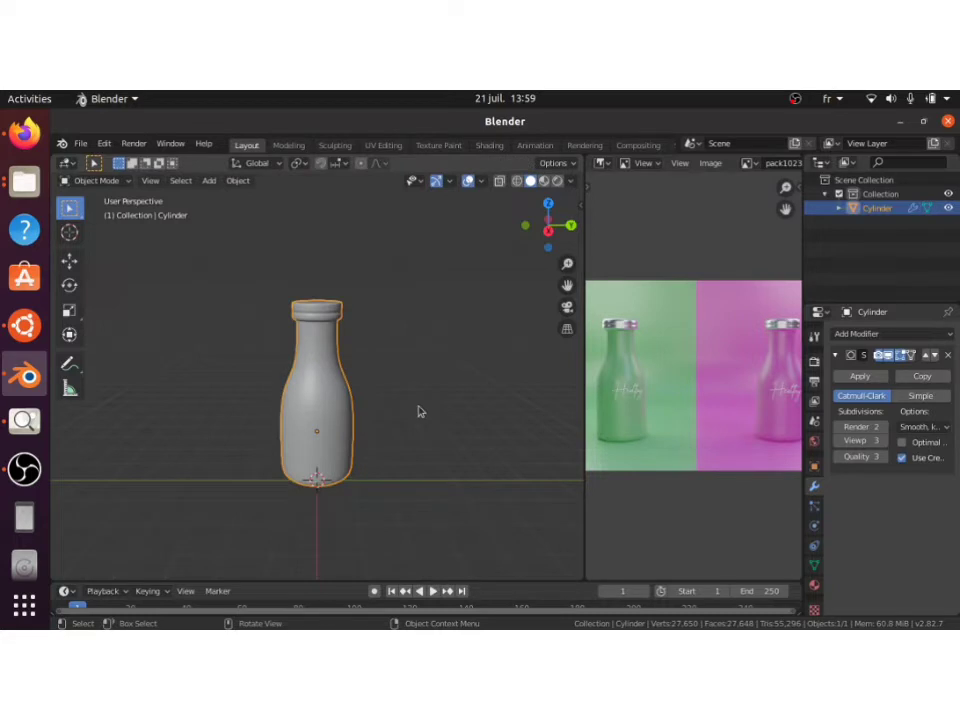
Step: Raise the edge loop between body and shoulder about 0.22 m along Z and scale it slightly
scroll(420, 411, "up", 1)
right_click(334, 407)
key("Tab")
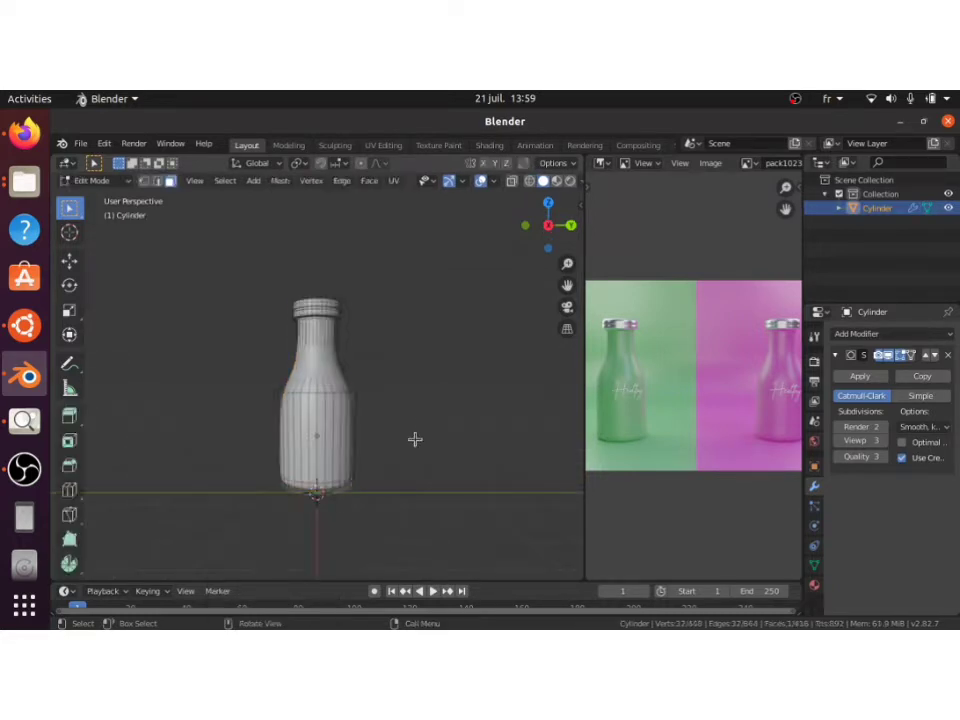
key("Tab")
key("Tab")
key("2")
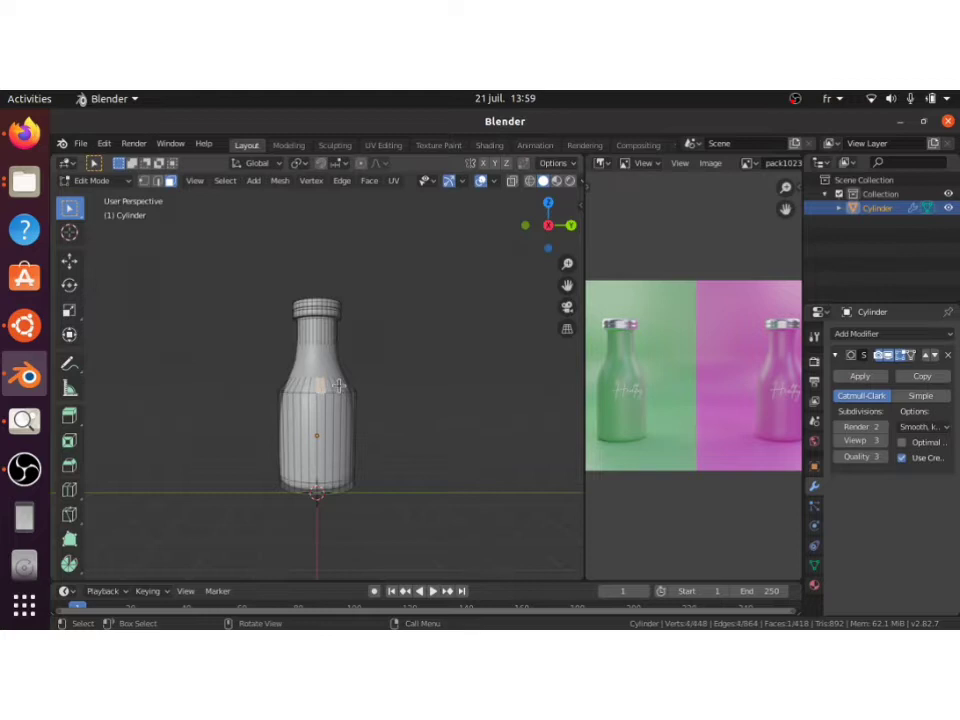
left_click(321, 394, "alt")
key("g")
key("z")
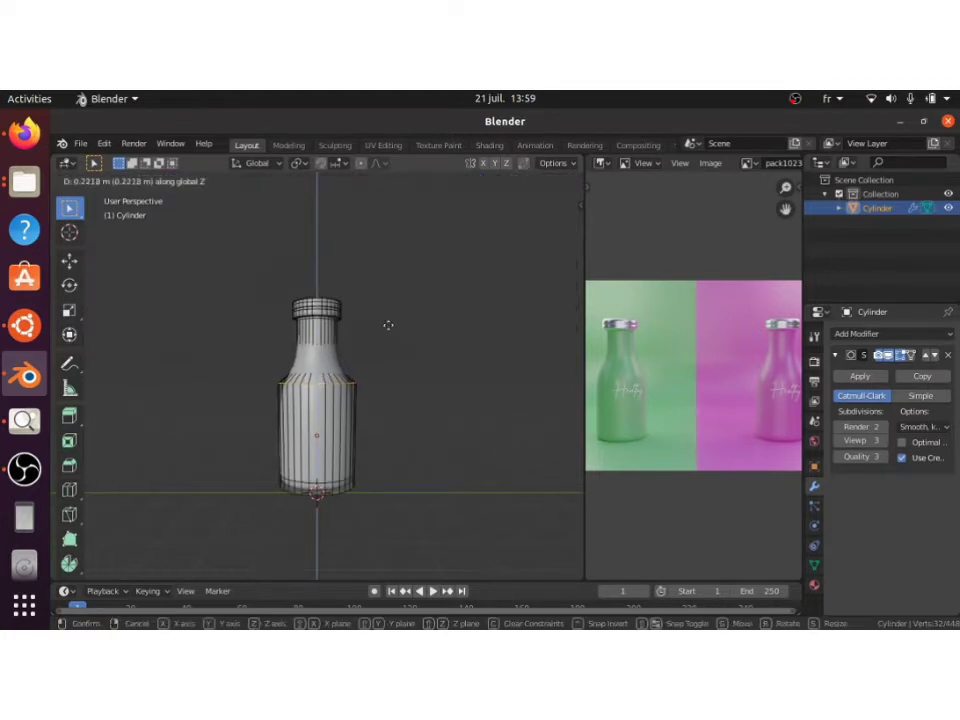
left_click(390, 327)
key("s")
left_click(437, 345)
key("Tab")
scroll(438, 345, "down", 3)
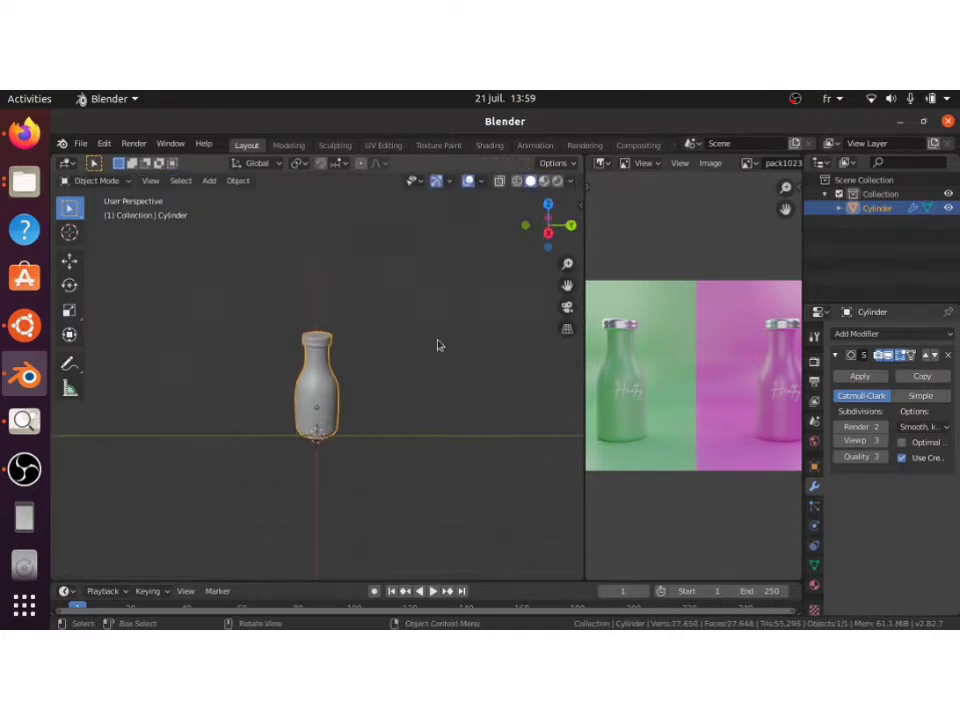
scroll(438, 345, "up", 5)
scroll(438, 344, "down", 4)
key("Tab")
key("Tab")
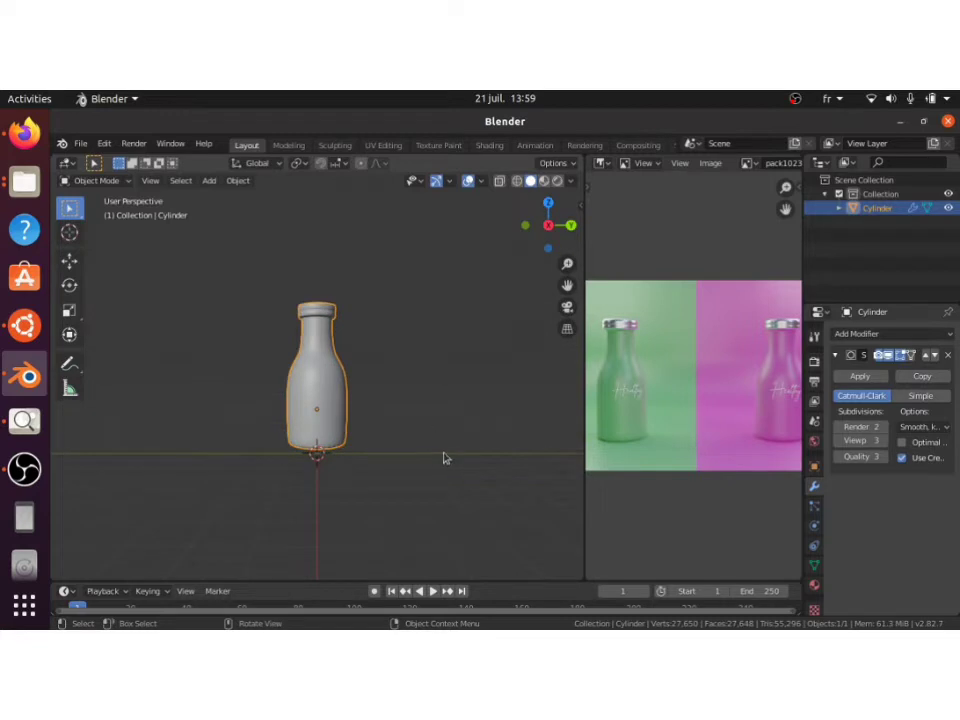
Step: Set the render engine to Cycles and deselect the bottle
left_click(814, 361)
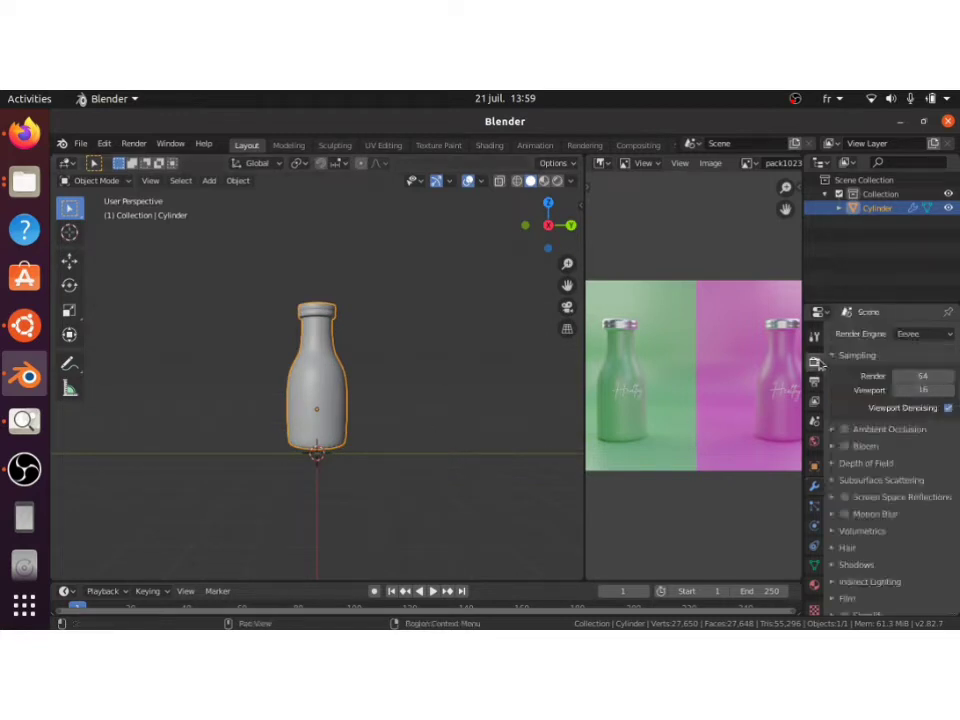
left_click(922, 333)
left_click(855, 379)
left_click(477, 420)
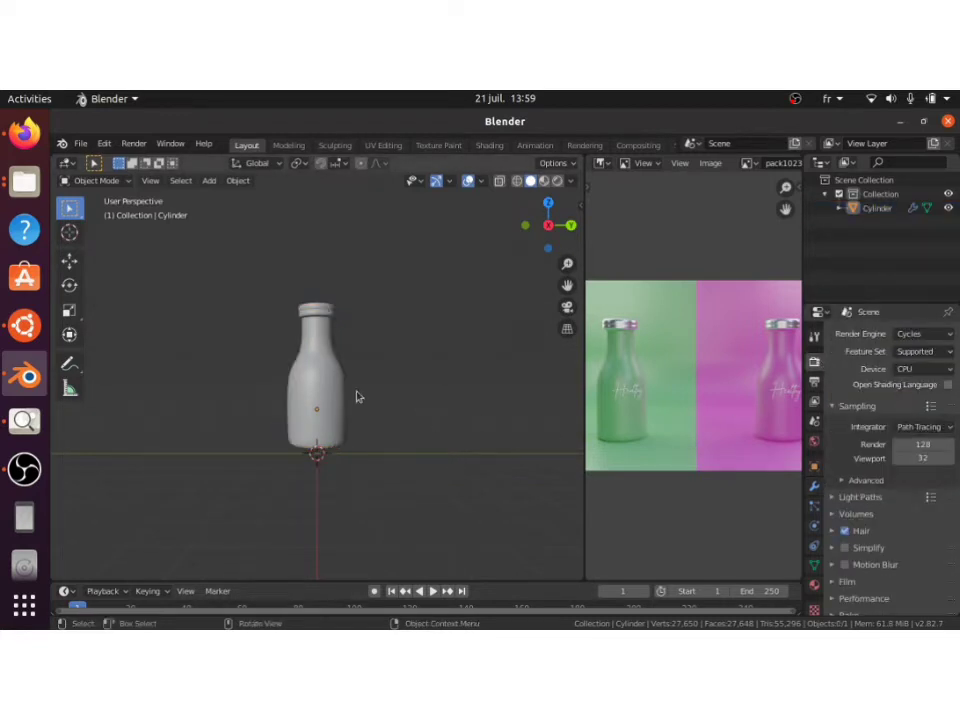
Step: Inset the bottle's bottom face slightly to tighten the edge of its base
middle_click_drag(358, 397, 334, 392)
key("Tab")
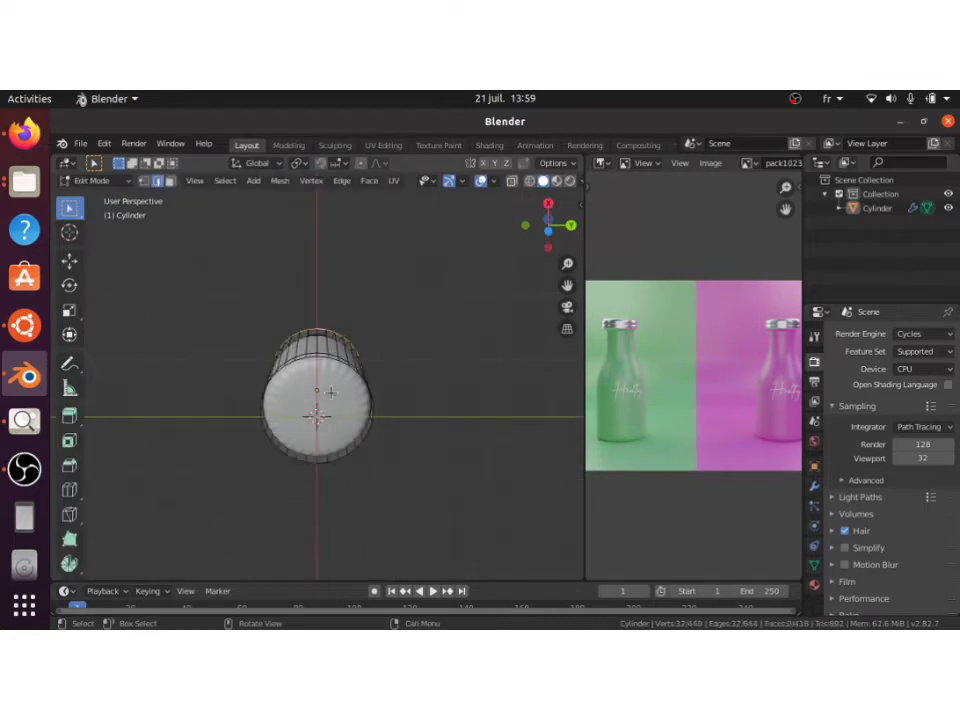
key("3")
left_click(345, 414)
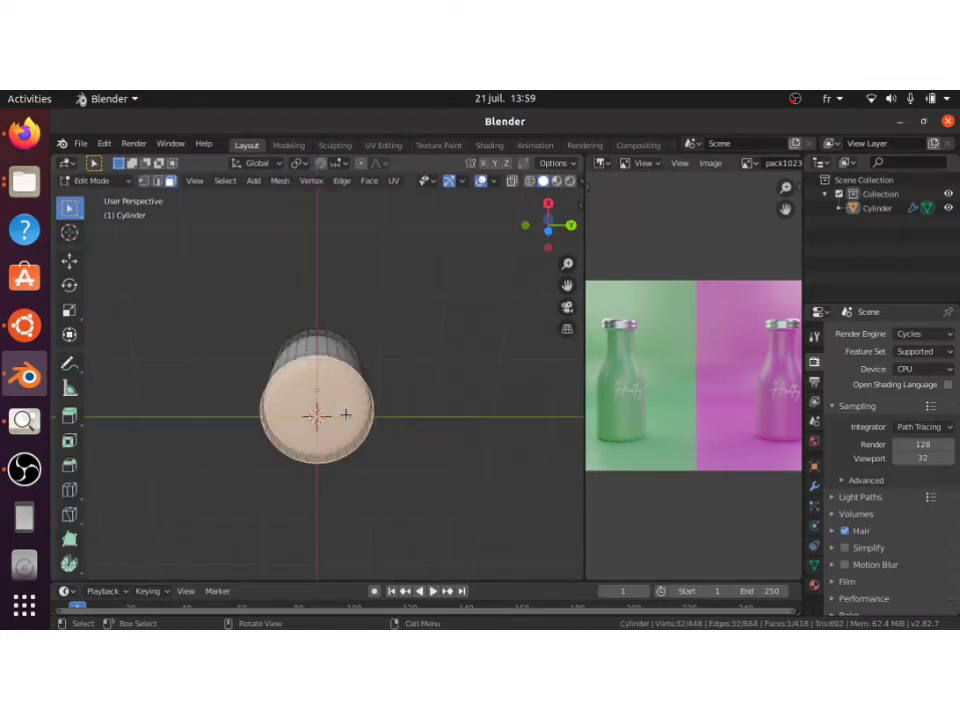
key("i")
left_click(420, 470)
key("Tab")
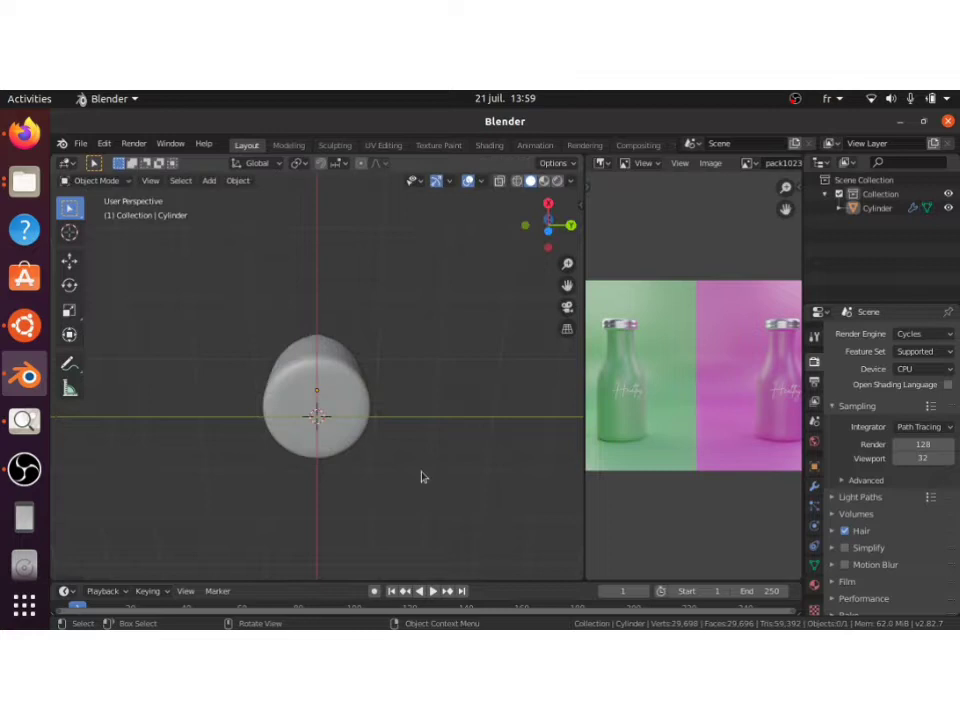
middle_click_drag(421, 477, 422, 476)
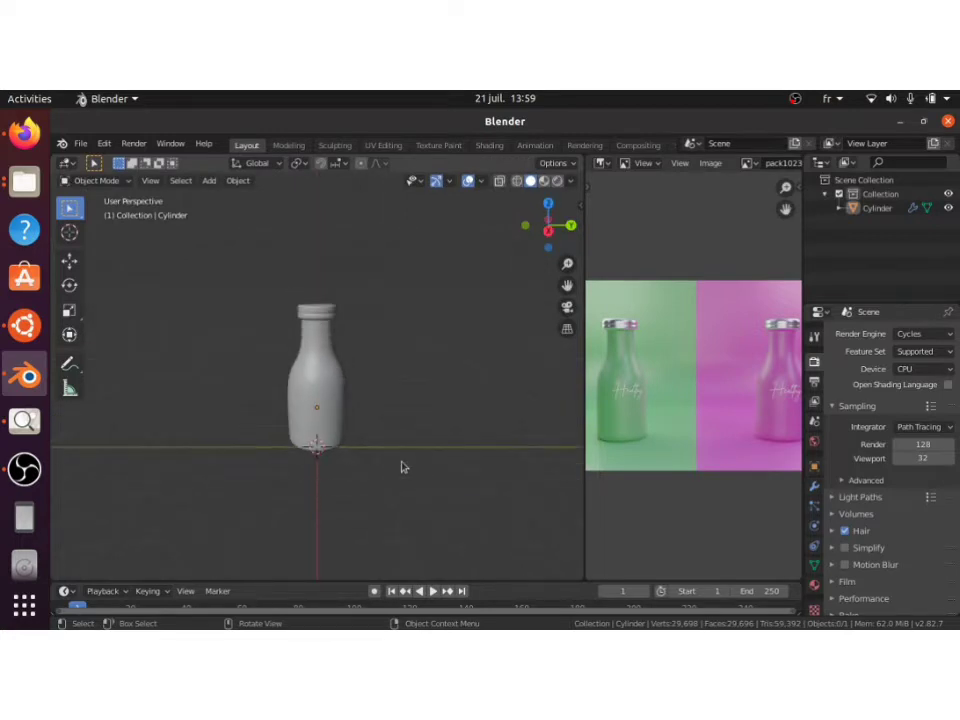
Step: Add a plane beneath the bottle and scale it up about 16 times as a floor
left_click(303, 373)
scroll(303, 373, "up", 4)
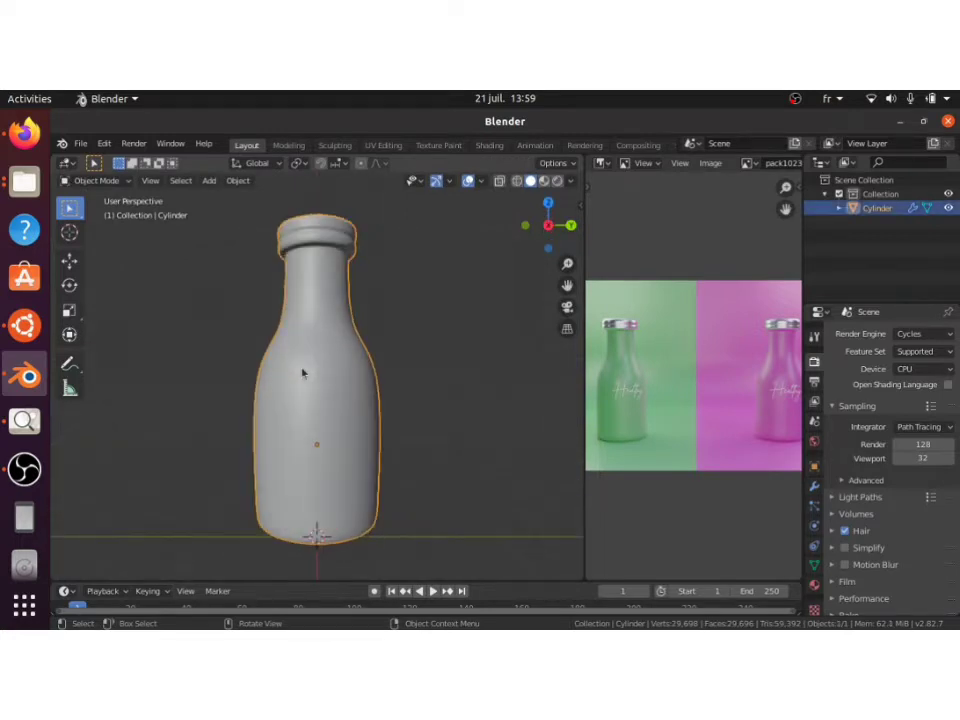
scroll(303, 373, "down", 3)
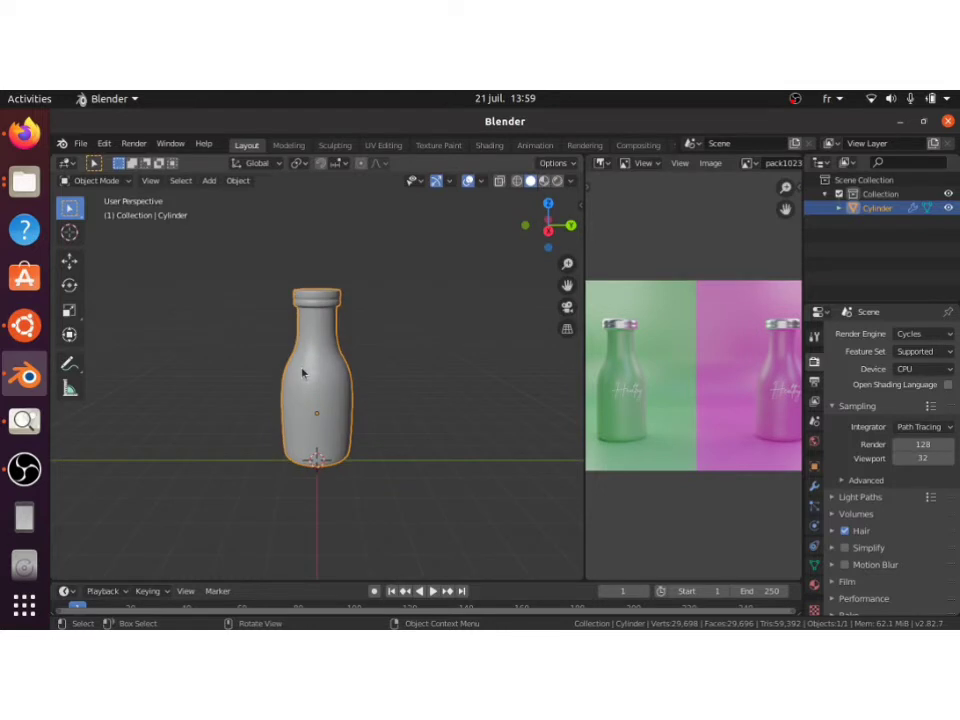
key("KP_4")
key("KP_4")
key("KP_6")
key("KP_6")
key("KP_6")
key("shift+a")
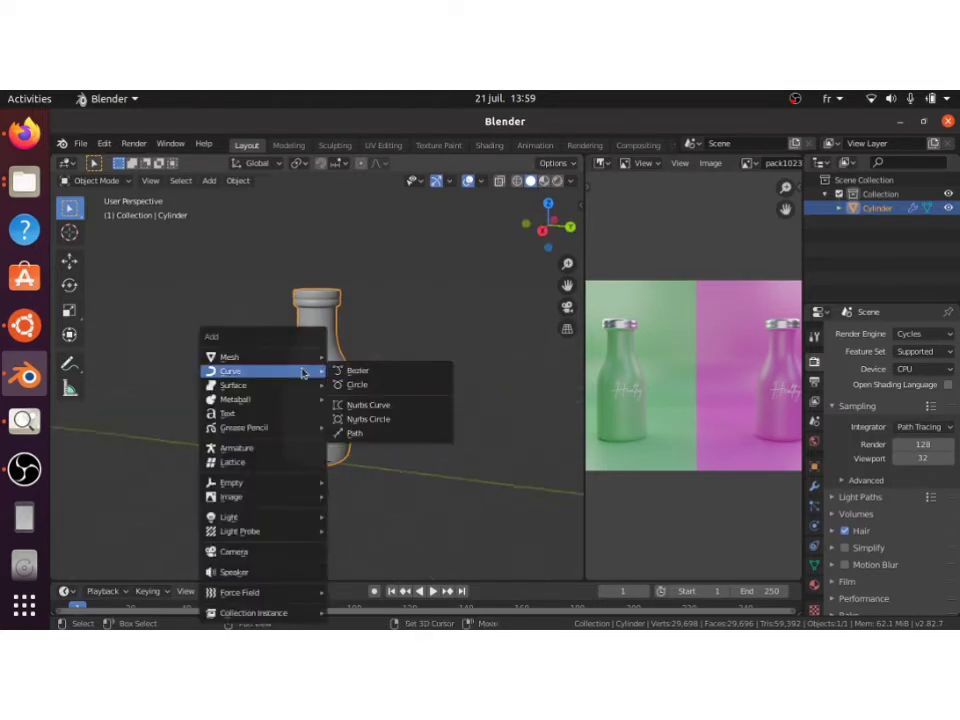
mouse_move(255, 358)
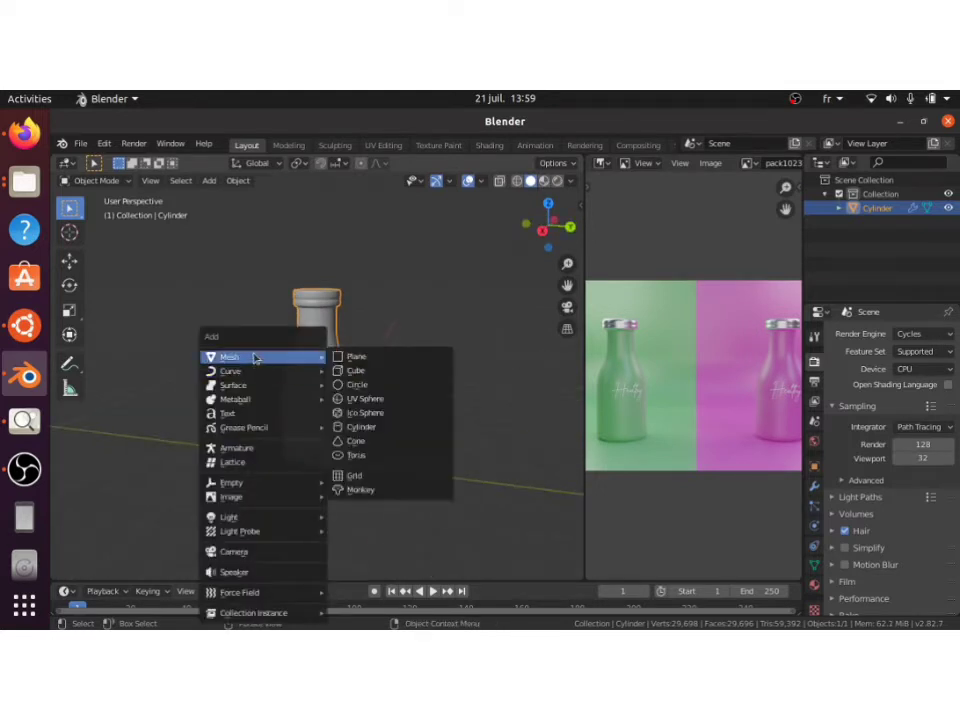
left_click(355, 357)
key("s")
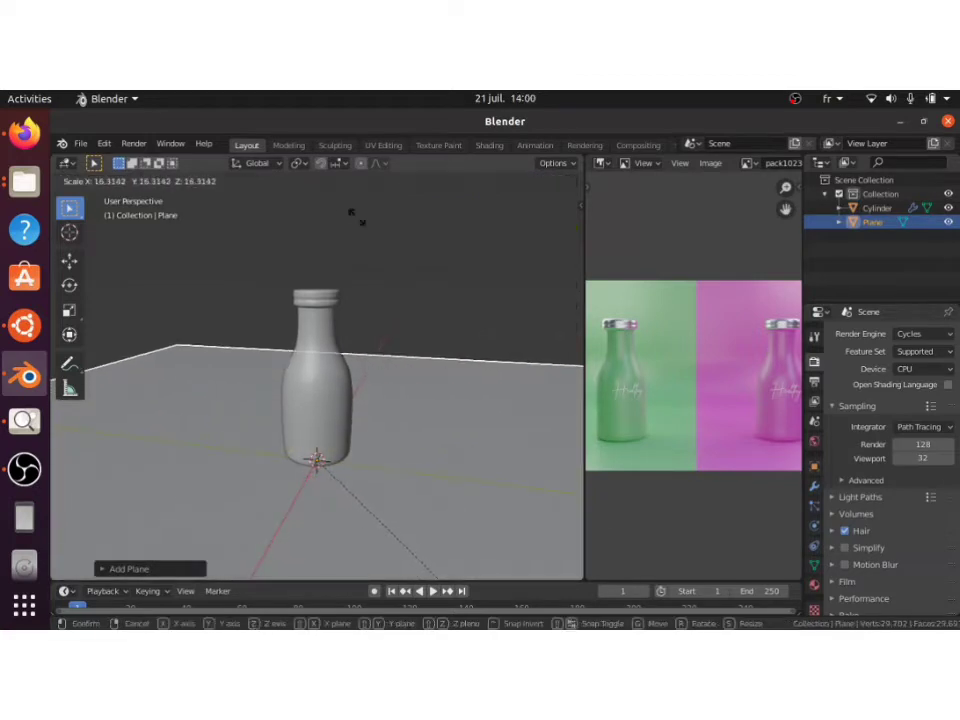
left_click(362, 229)
Step: Extrude the plane's rear edge about 28 m upward along Z to form a backdrop wall behind the bottle
key("Home")
key("KP_1")
key("KP_8")
key("KP_8")
key("KP_8")
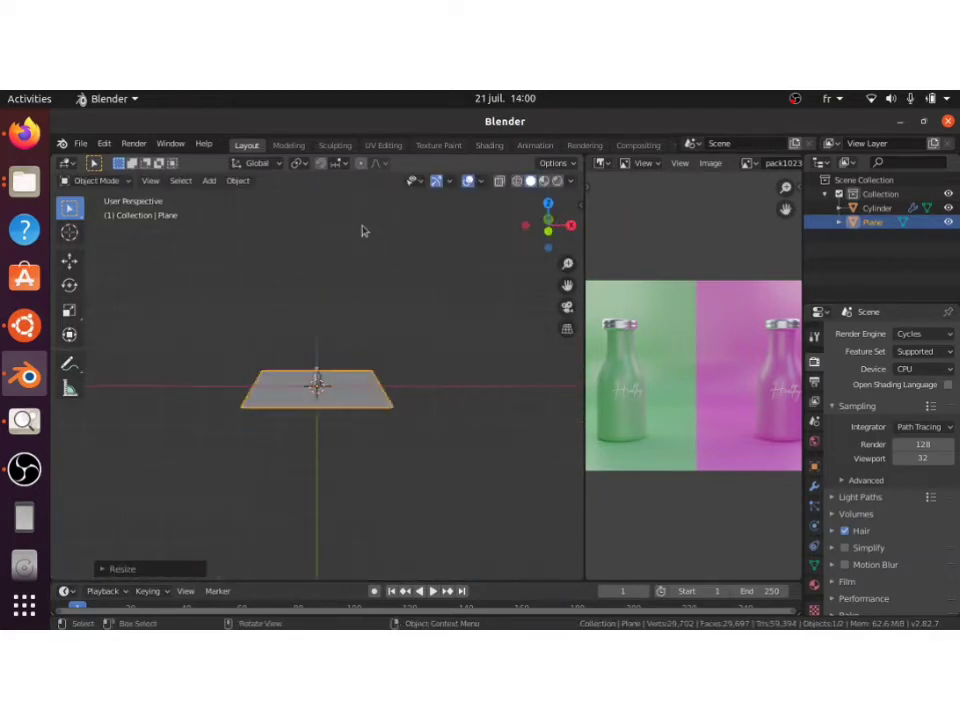
scroll(364, 230, "up", 3)
key("Tab")
key("KP_6")
key("KP_6")
key("KP_6")
key("KP_2")
key("KP_2")
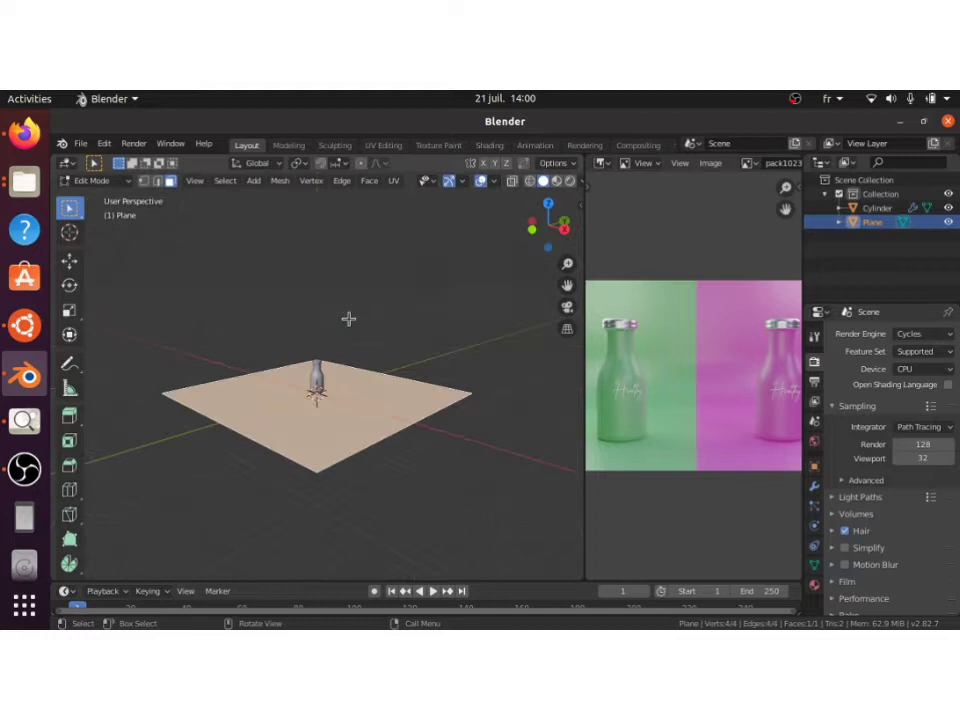
left_click(381, 366)
left_click(388, 369)
key("e")
key("z")
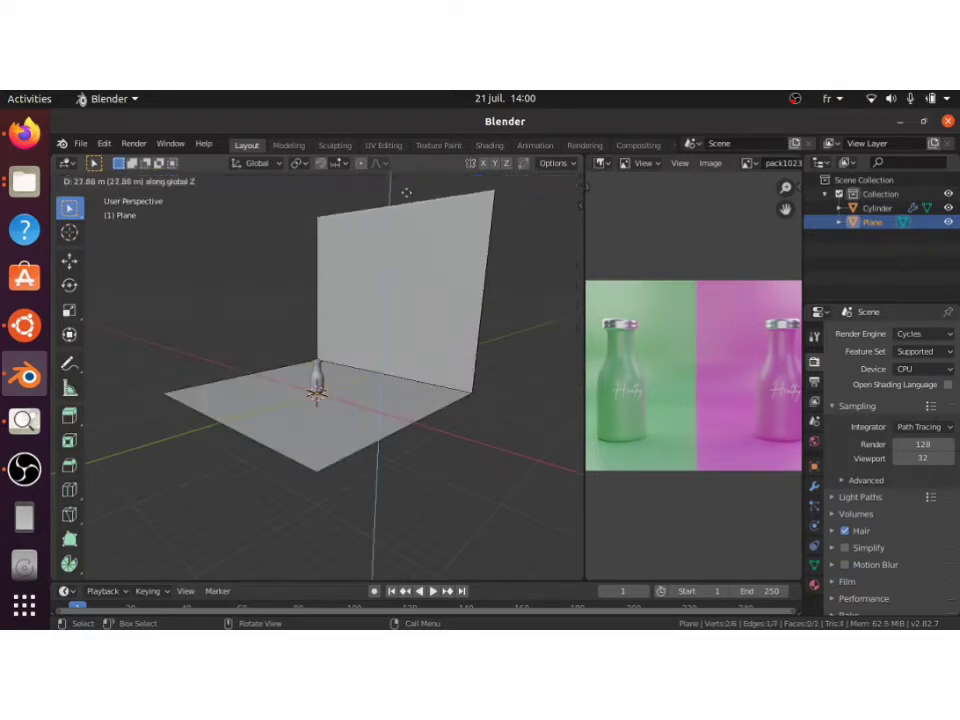
left_click(407, 193)
Step: Round the corner between floor and wall with a wide multi-segment bevel and shade the backdrop smooth
key("ctrl+b")
scroll(500, 470, "up", 20)
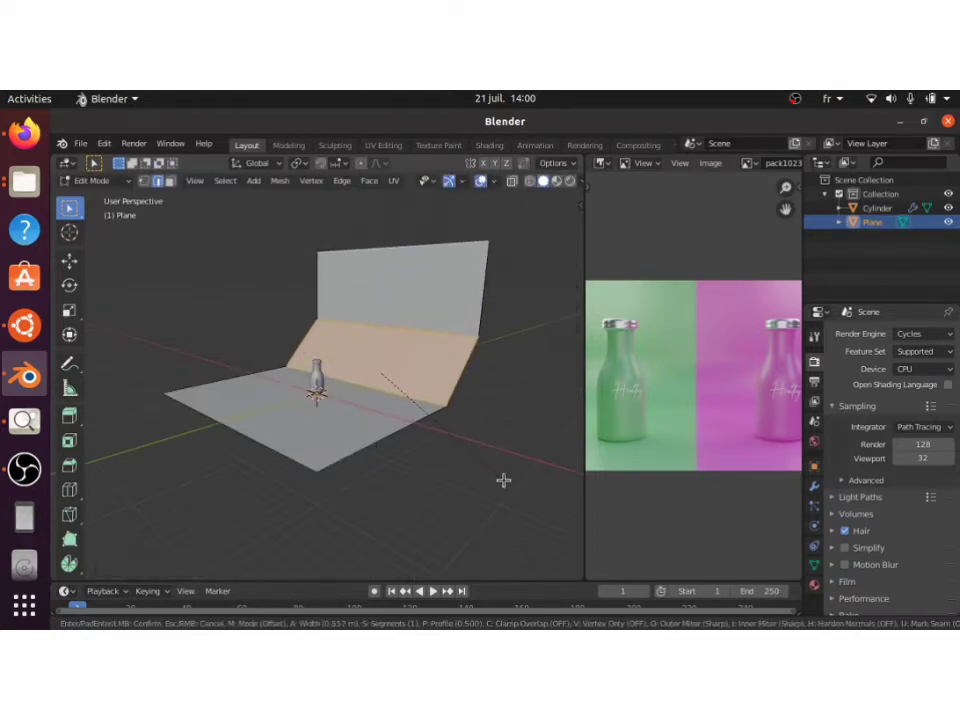
left_click(488, 452)
key("Tab")
key("KP_4")
key("KP_4")
key("KP_4")
key("KP_4")
key("KP_4")
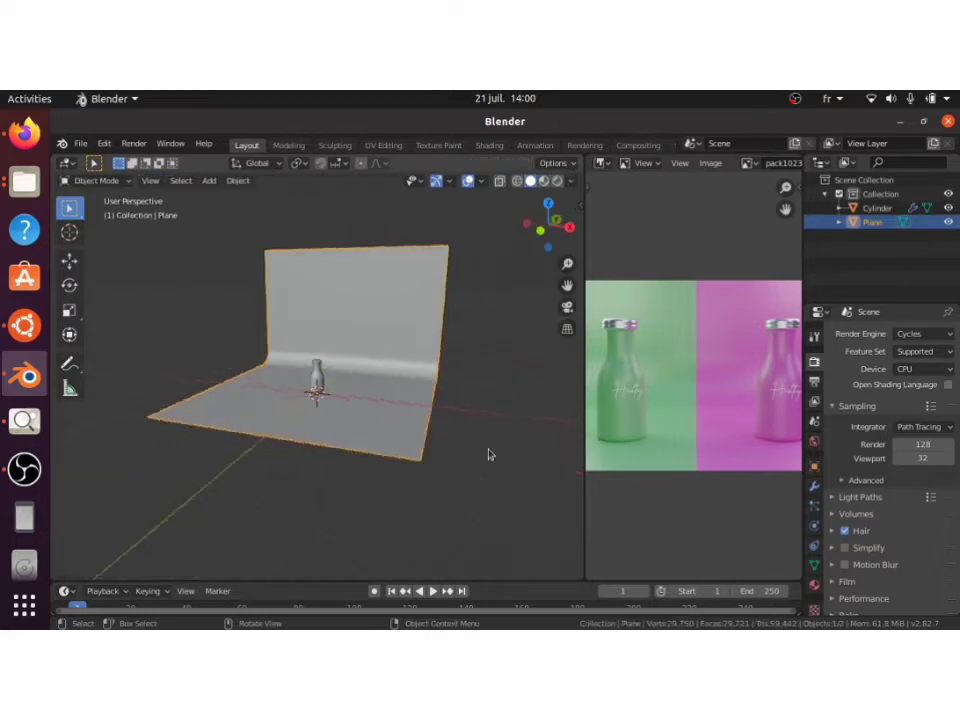
right_click(254, 341)
left_click(255, 340)
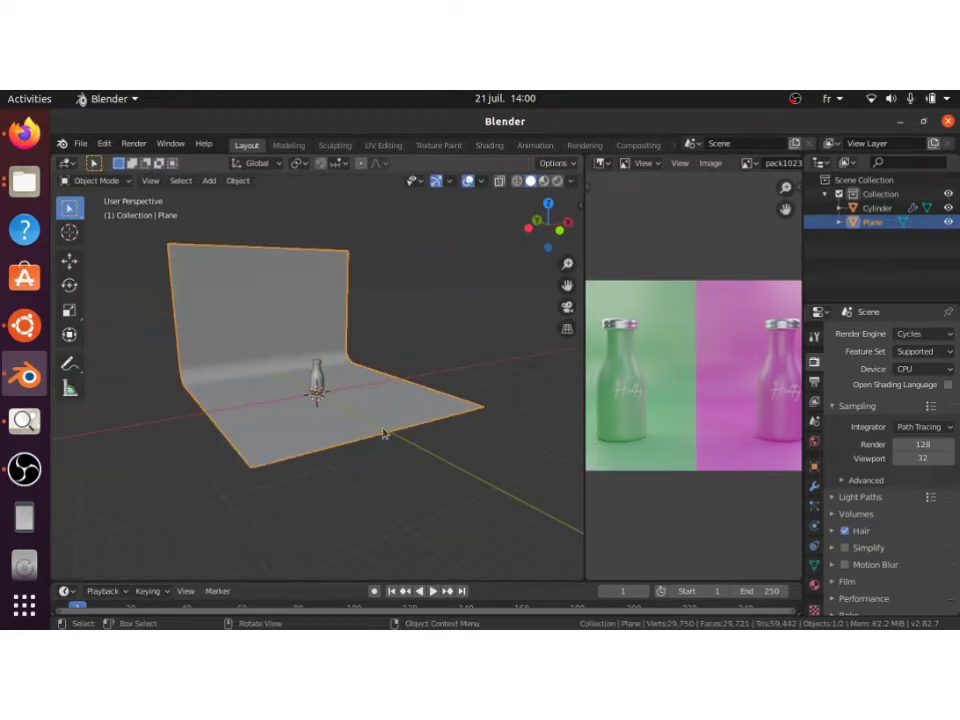
Step: Widen the whole backdrop mesh along X and shift the bottle slightly toward negative X
key("Tab")
key("s")
key("Escape")
key("a")
key("s")
key("x")
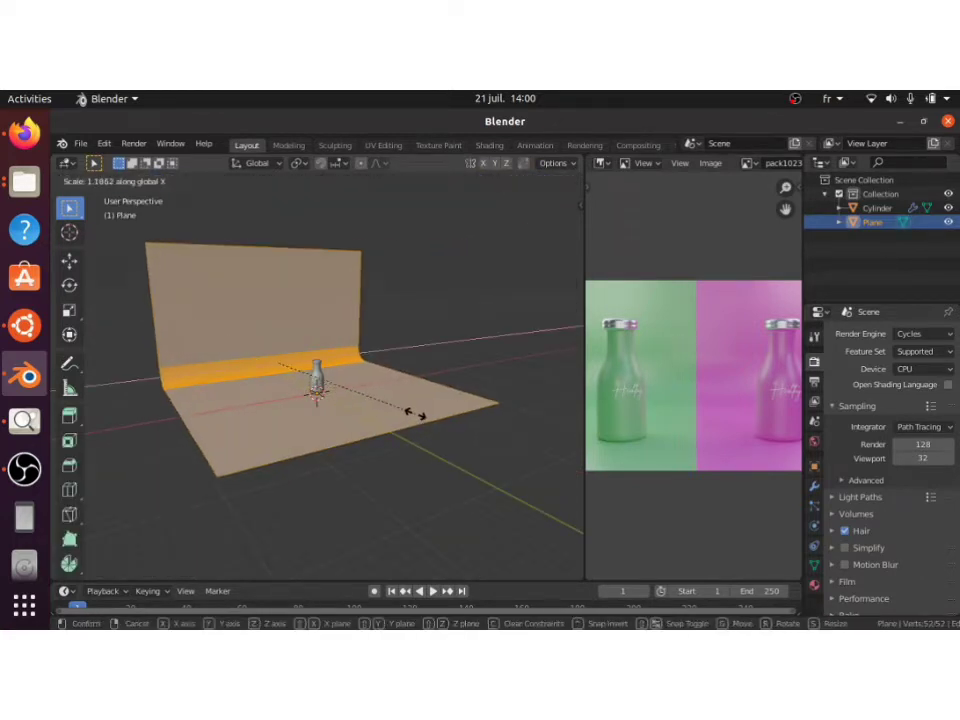
key("x")
key("x")
Step: Switch the 3D viewport to the Shader Editor and show the World's node tree
left_click(66, 162)
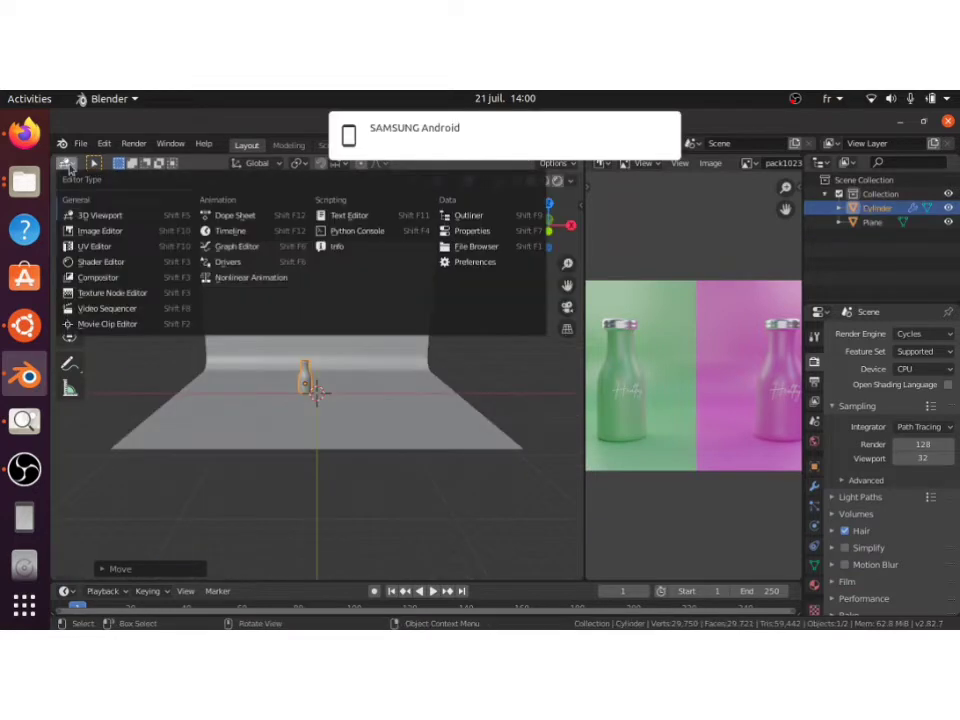
left_click(104, 262)
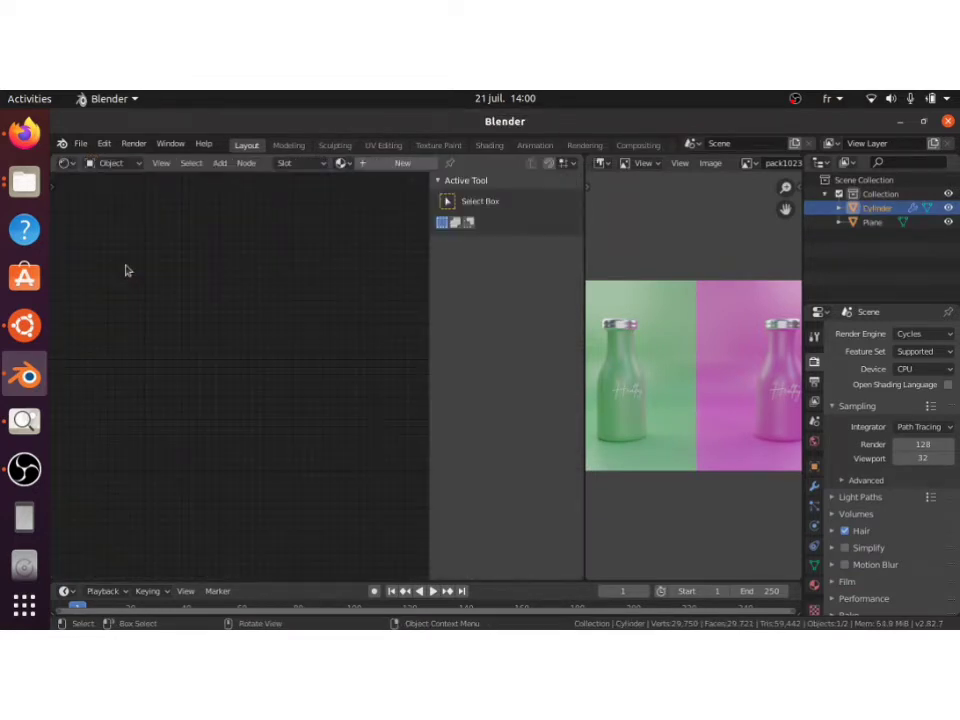
left_click(110, 163)
left_click(114, 196)
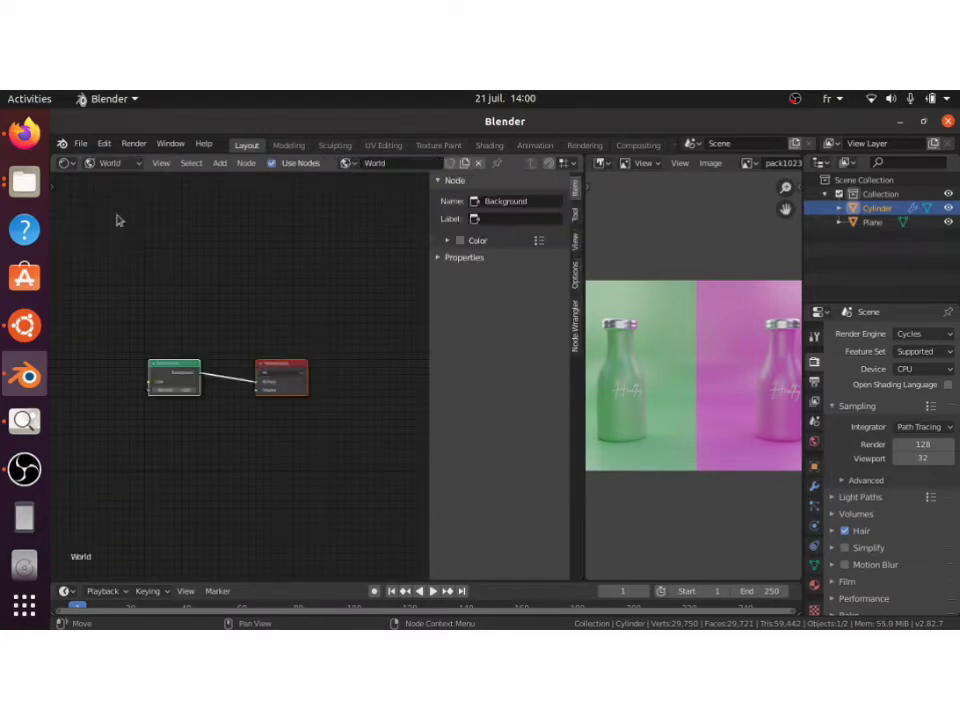
Step: Try to add a Node Wrangler texture setup with an Environment Texture to the Background node
left_click(169, 364)
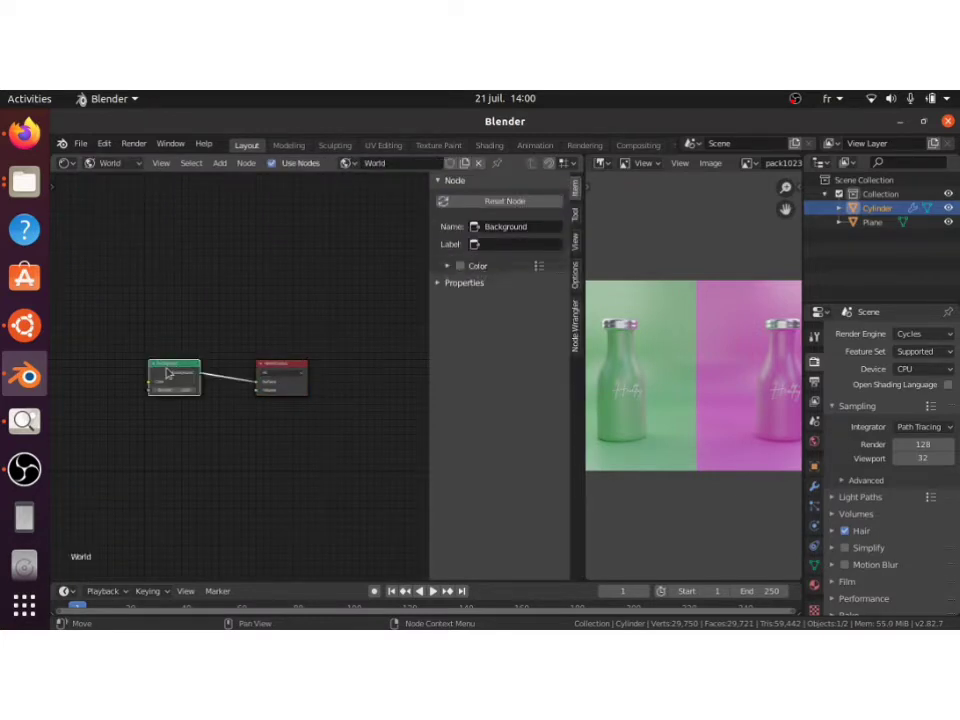
left_click_drag(133, 336, 306, 446)
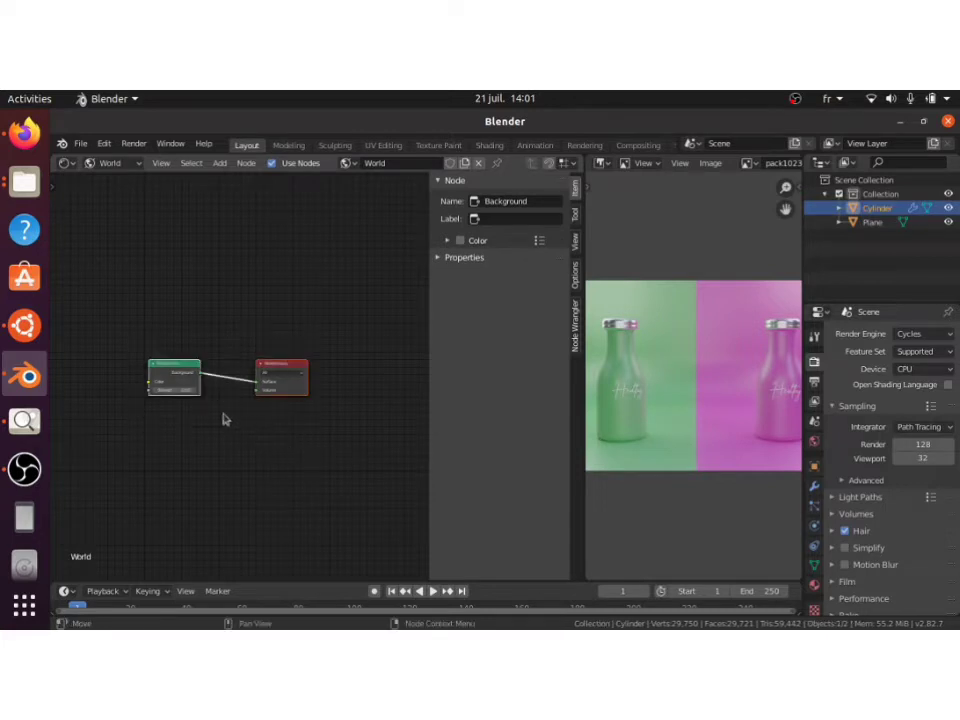
key("ctrl+t")
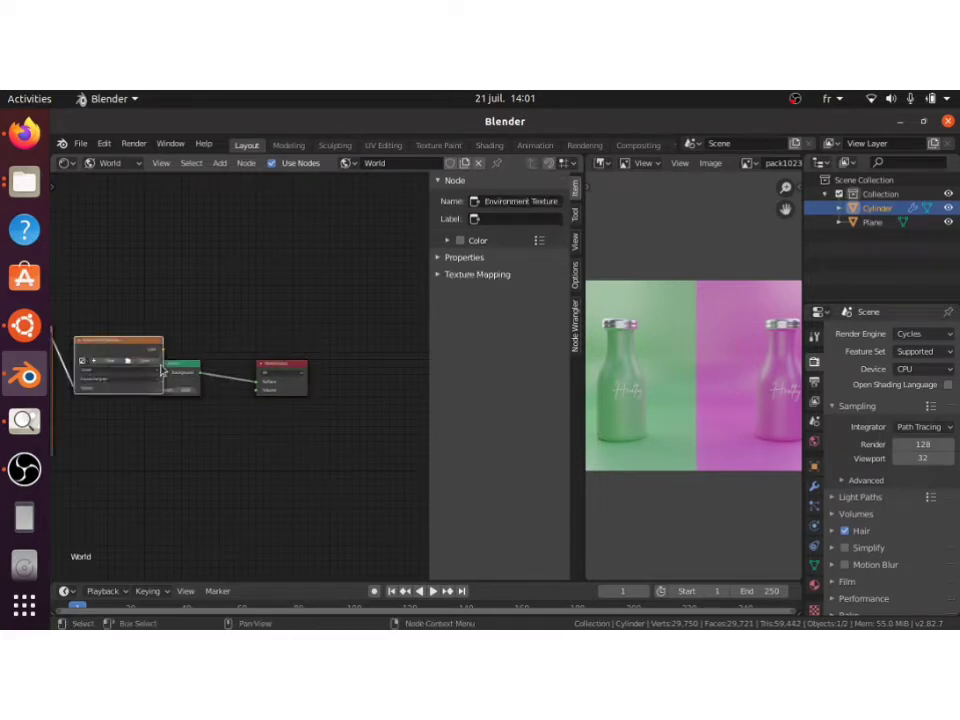
scroll(258, 437, "down", 2)
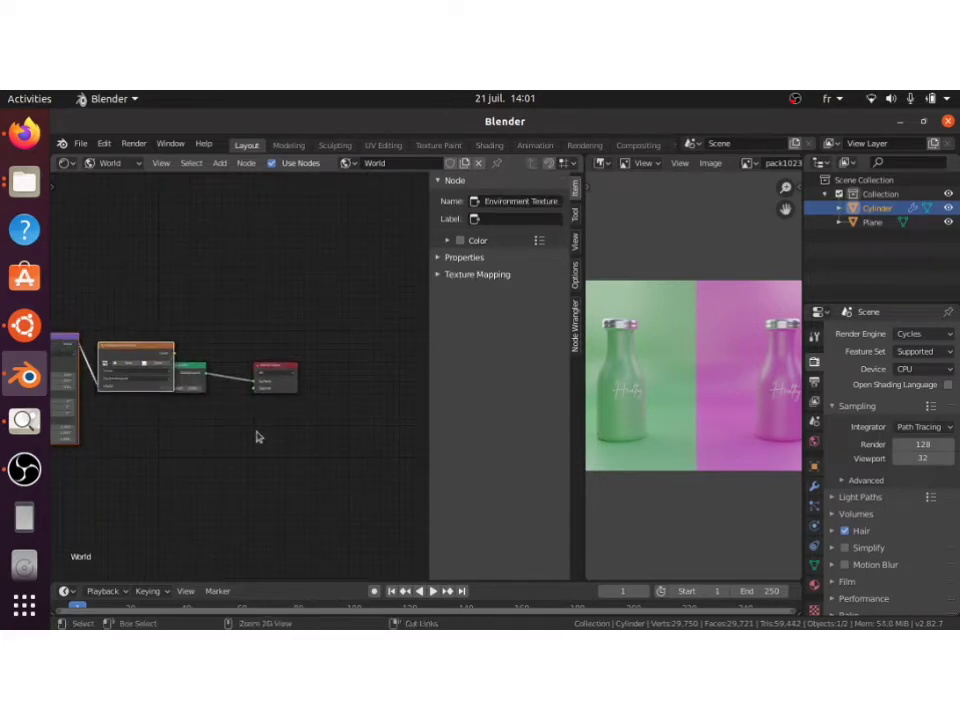
key("ctrl+z")
left_click_drag(148, 329, 304, 441)
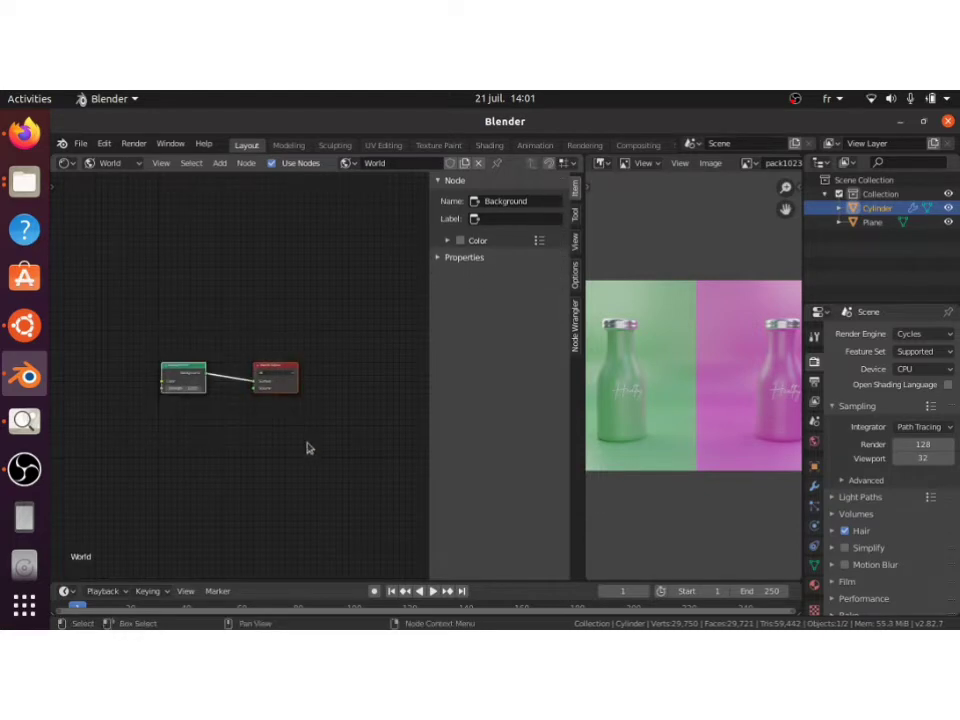
left_click(307, 444)
Step: Assign an Environment Texture to the World background's Color
left_click(815, 441)
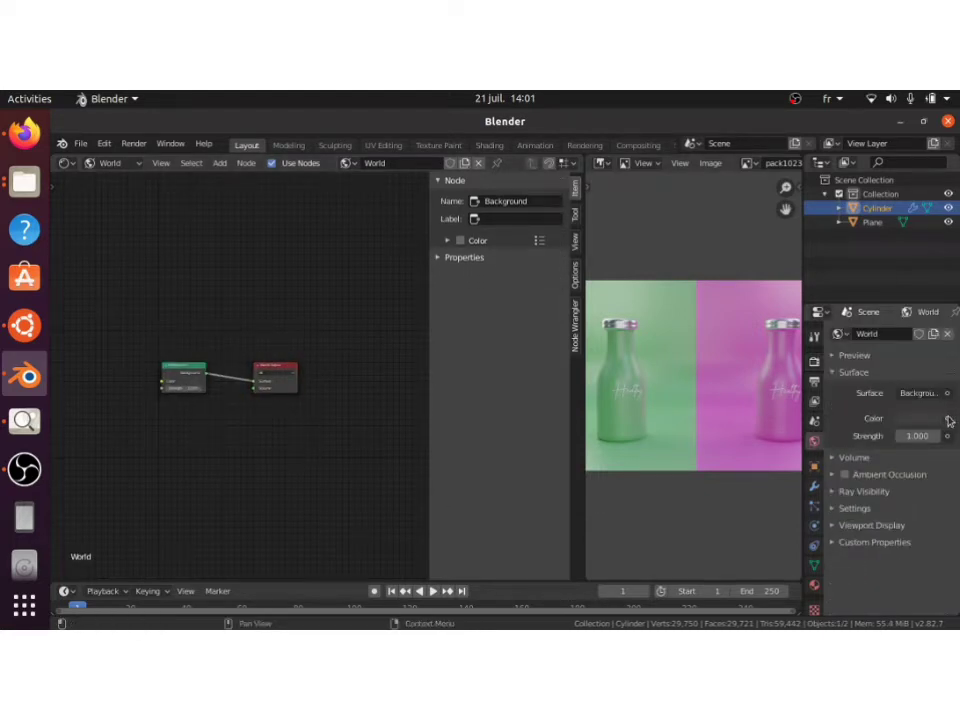
left_click(947, 419)
left_click(683, 485)
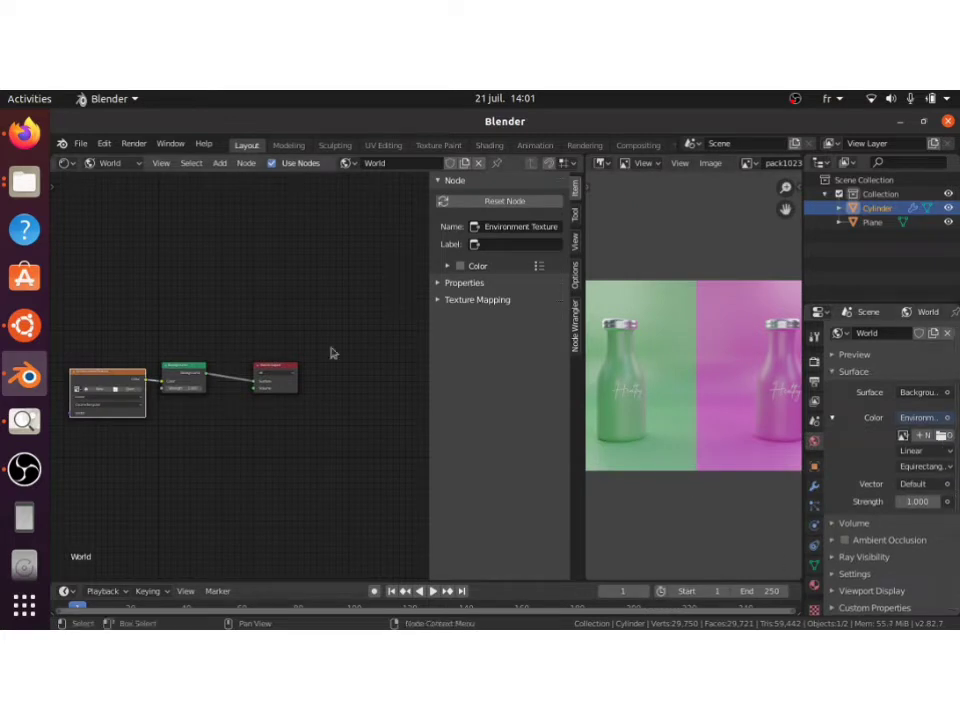
Step: Load quattro_canti_4k.hdr from the Part volume into the World's Environment Texture
left_click(138, 395)
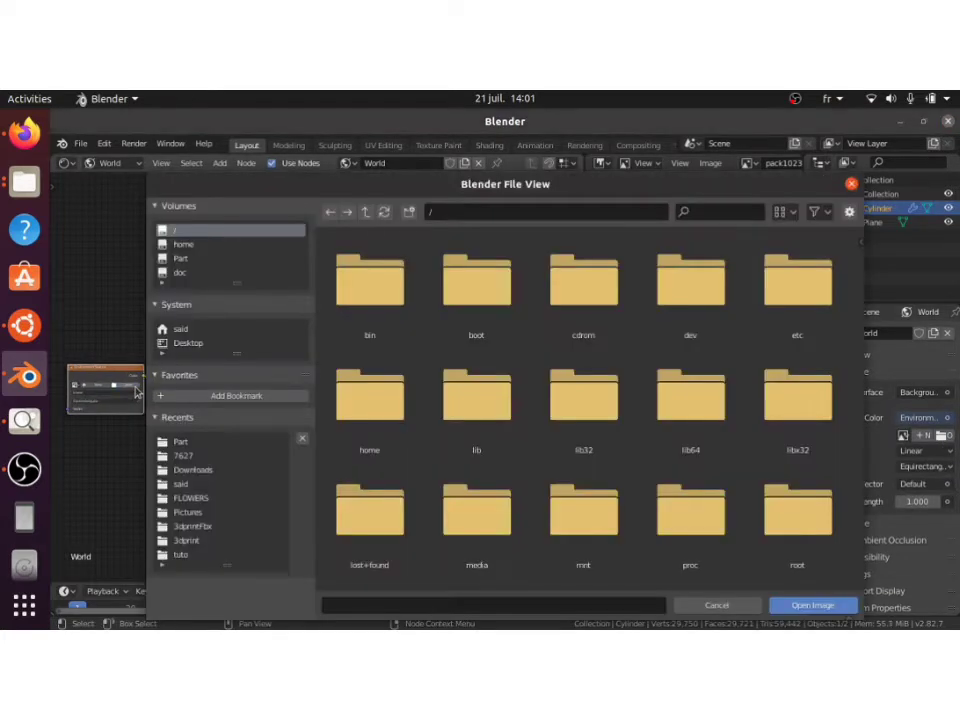
left_click(180, 258)
left_click(737, 211)
type("qu")
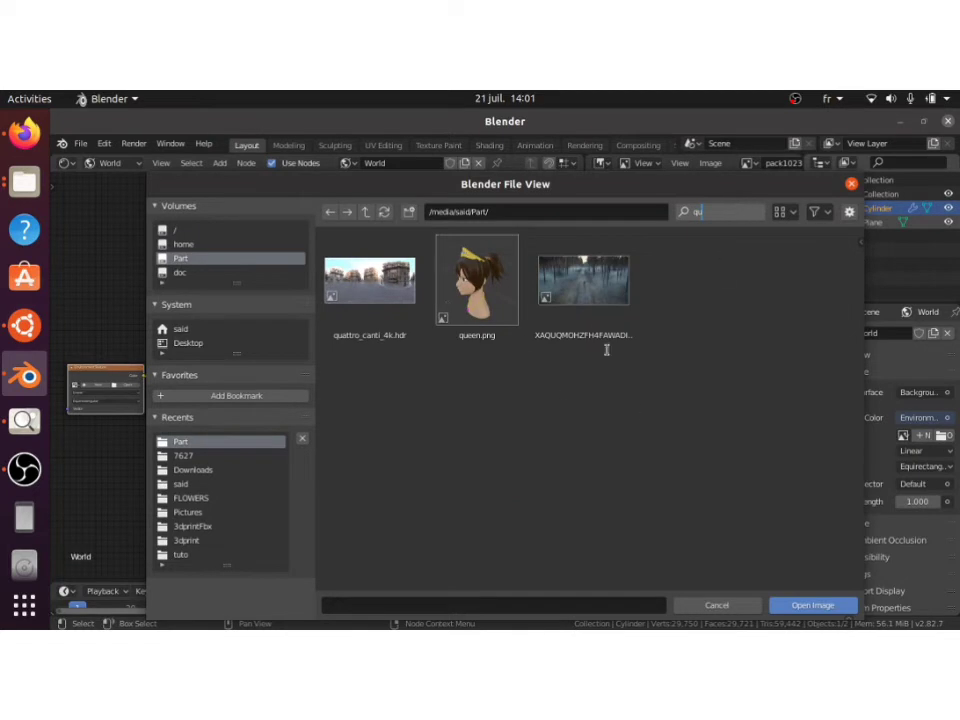
double_click(375, 302)
left_click(80, 143)
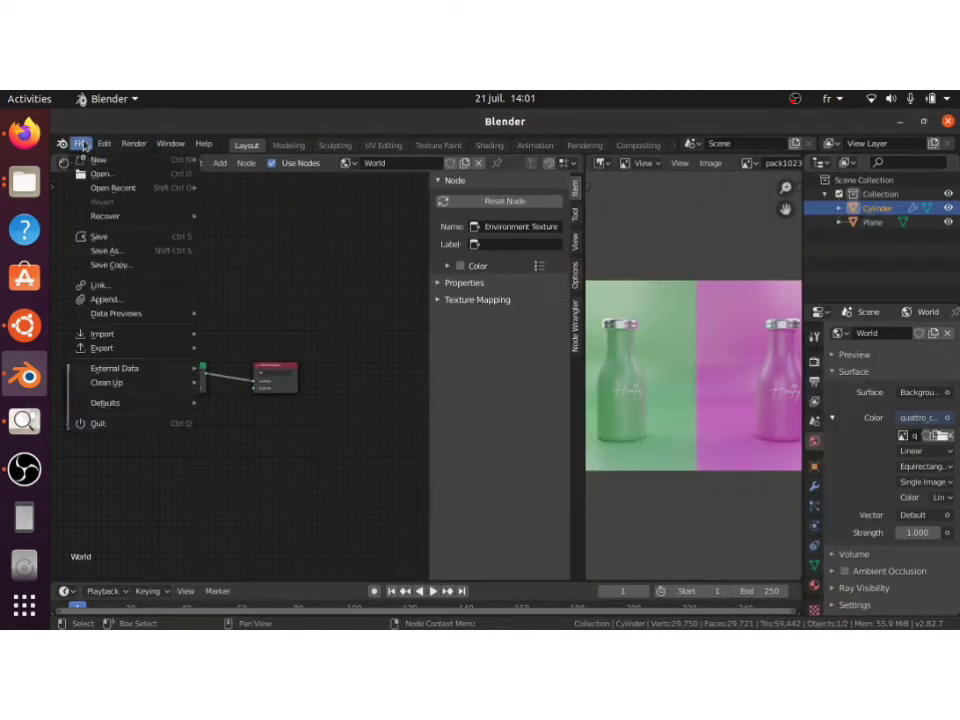
key("Escape")
Step: Set the shader type to Object, restore the area to a 3D Viewport, and preview the scene in rendered shading
left_click(108, 163)
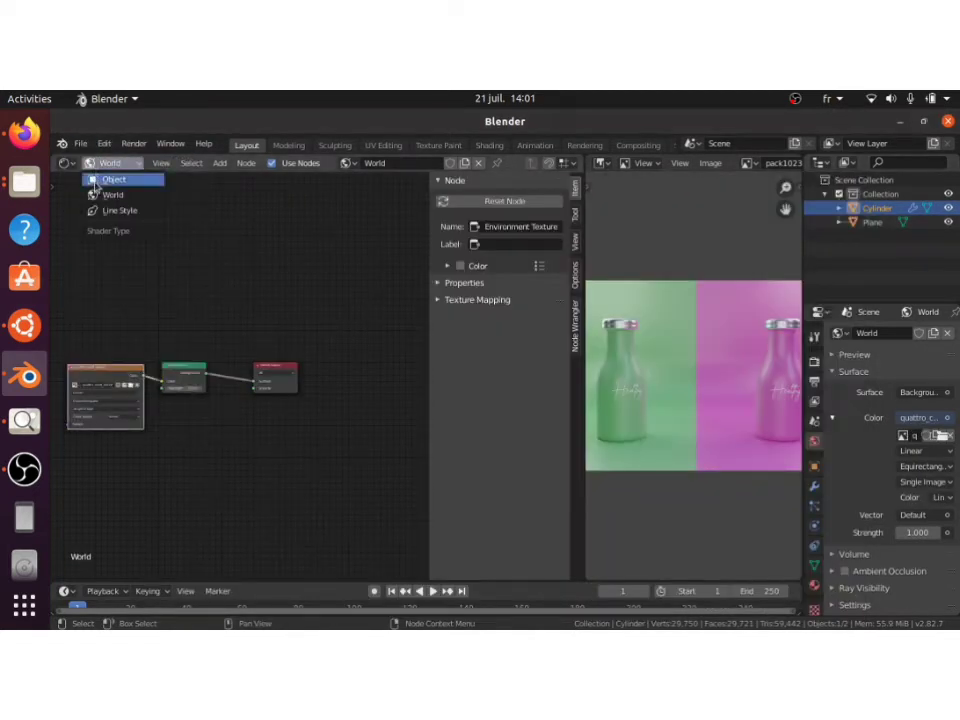
left_click(113, 179)
left_click(66, 163)
left_click(98, 212)
key("shift+z")
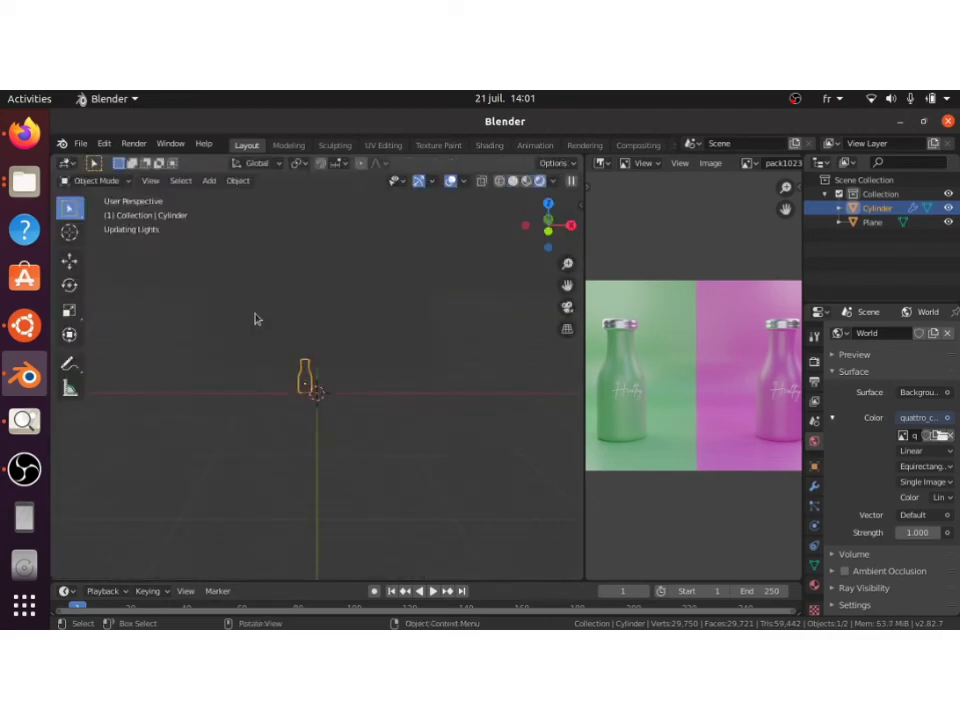
mouse_move(255, 318)
middle_mouse_down()
mouse_move(258, 255)
mouse_move(350, 280)
mouse_move(285, 352)
mouse_move(420, 336)
middle_mouse_up()
scroll(255, 318, "down", 5)
middle_click_drag(255, 318, 196, 298)
mouse_move(255, 318)
middle_mouse_down()
mouse_move(255, 338)
mouse_move(285, 318)
middle_mouse_up()
scroll(255, 318, "up", 8)
Step: Return to solid shading and move the bottle about 1.7 m along positive X, onto the world origin
key("z")
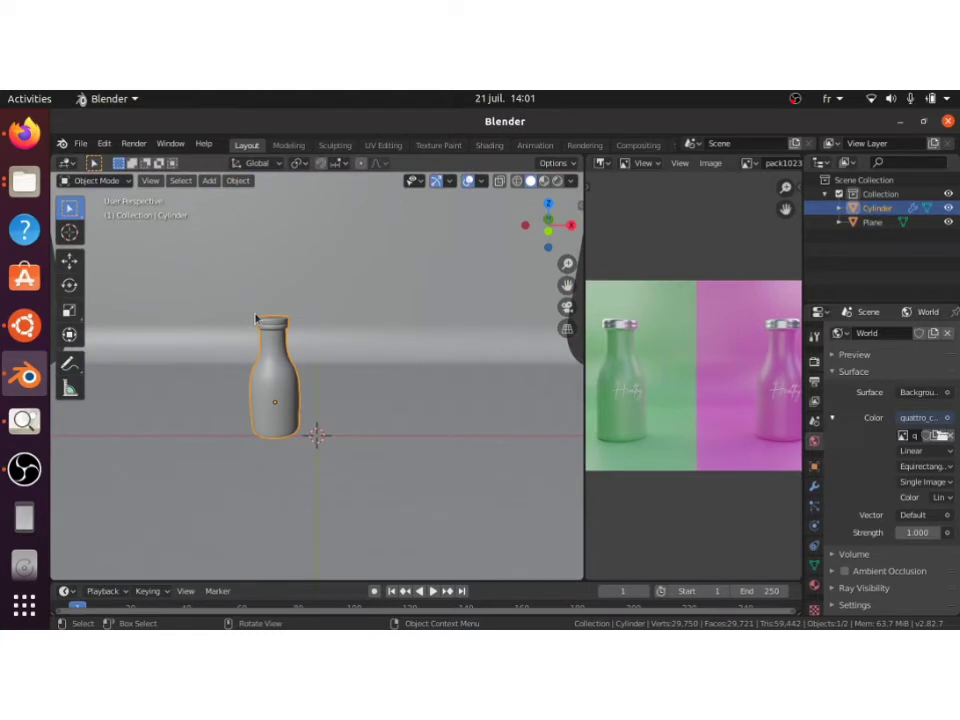
key("g")
key("y")
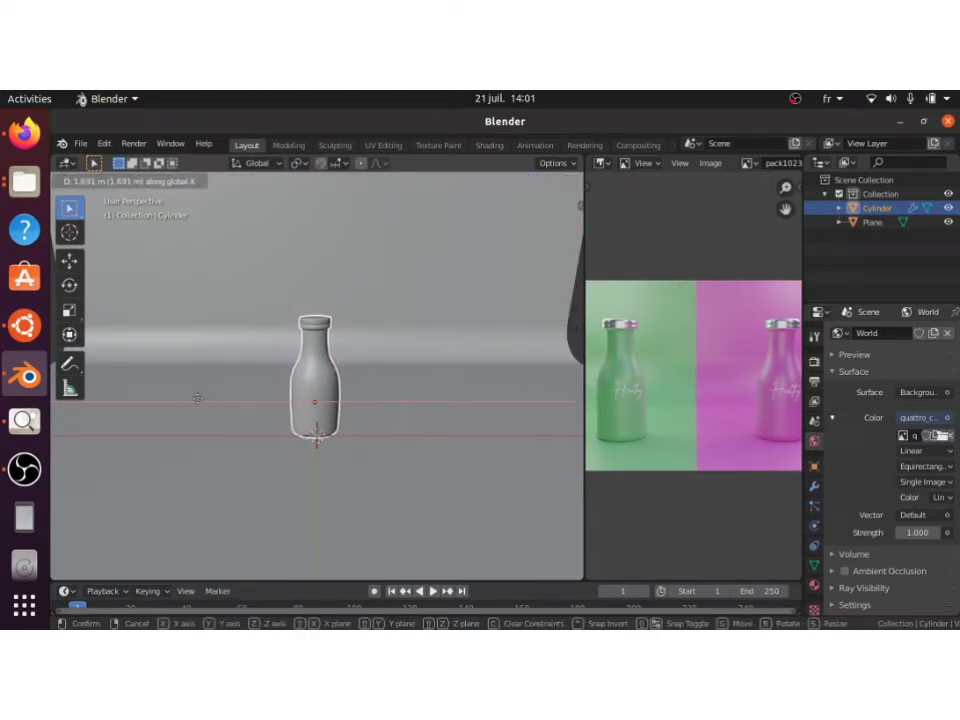
left_click(208, 403)
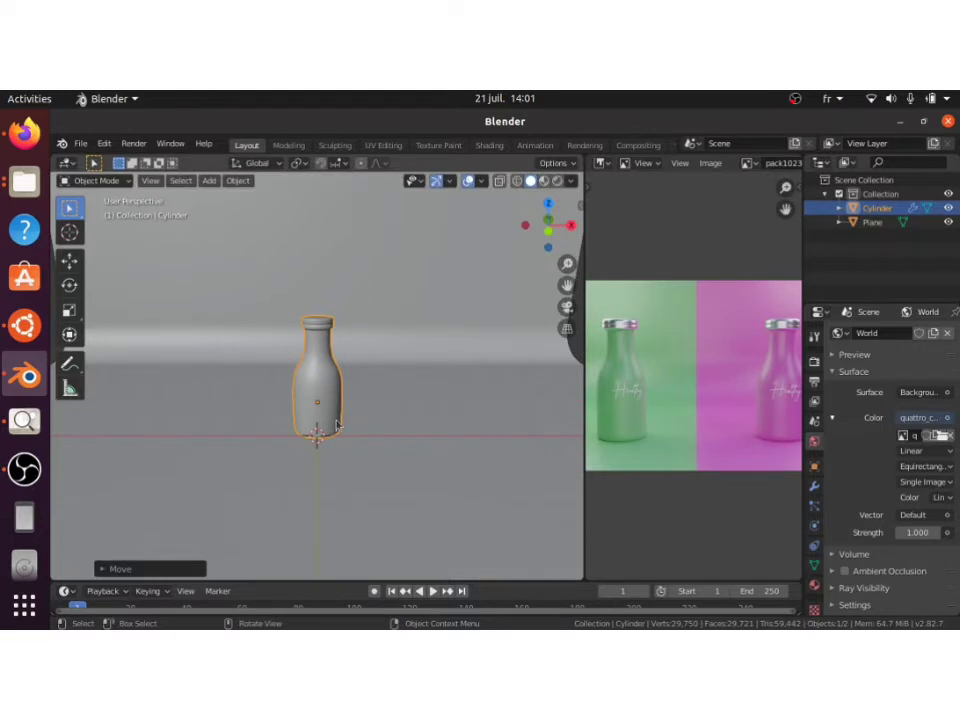
Step: Give the bottle a new material with a green Base Color of hue 0.311, saturation 0.503 and value 0.722
scroll(337, 426, "up", 5)
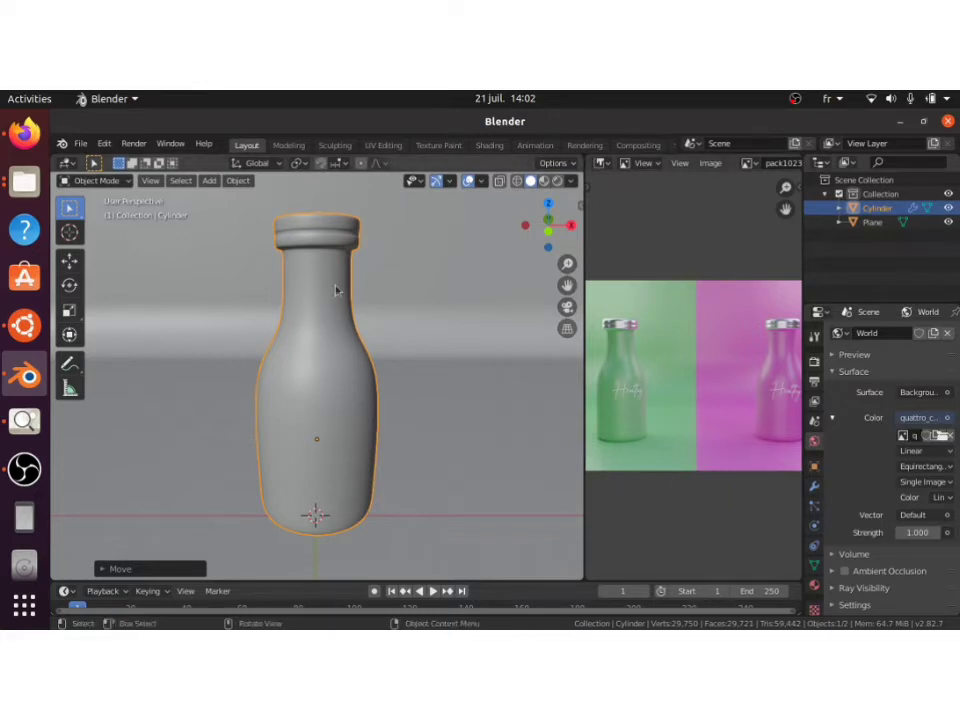
left_click(814, 587)
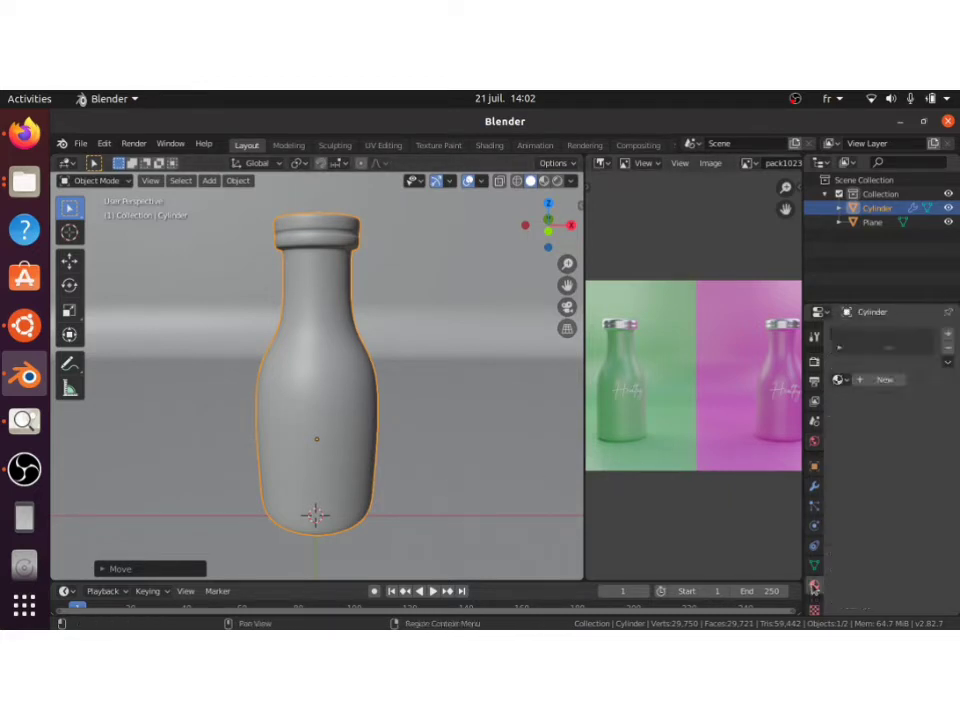
left_click(862, 380)
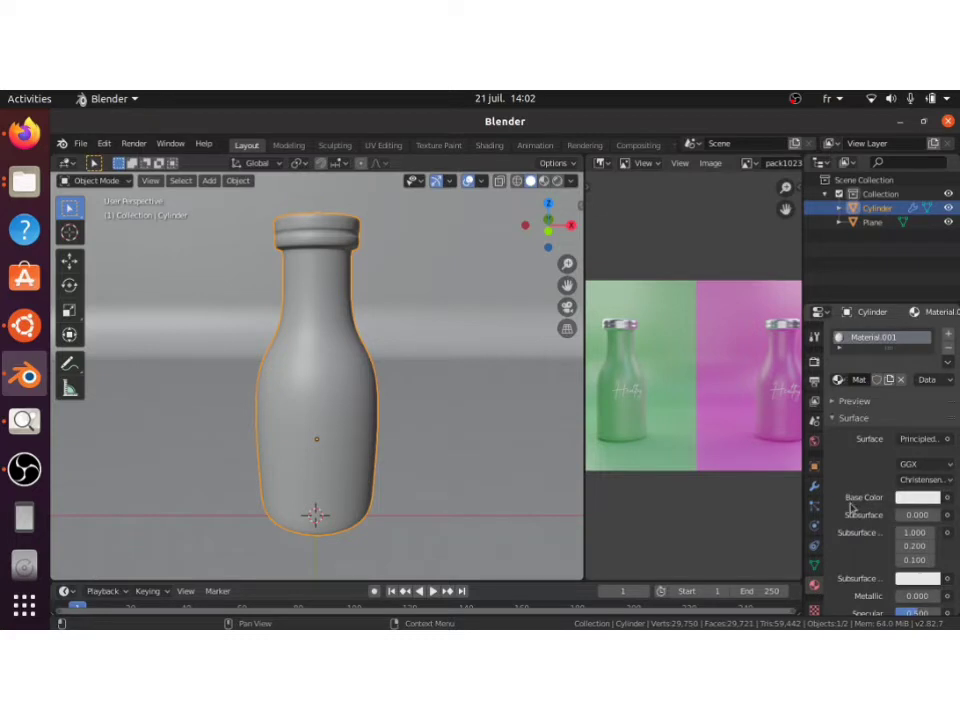
left_click(912, 498)
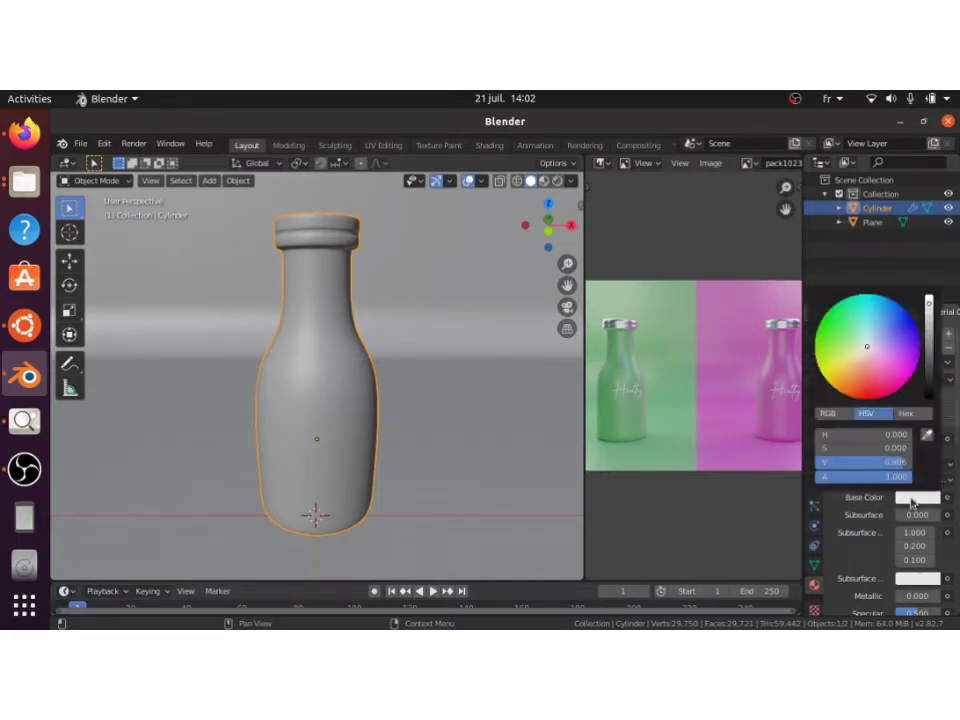
mouse_move(855, 357)
left_mouse_down()
mouse_move(830, 346)
mouse_move(841, 336)
left_mouse_up()
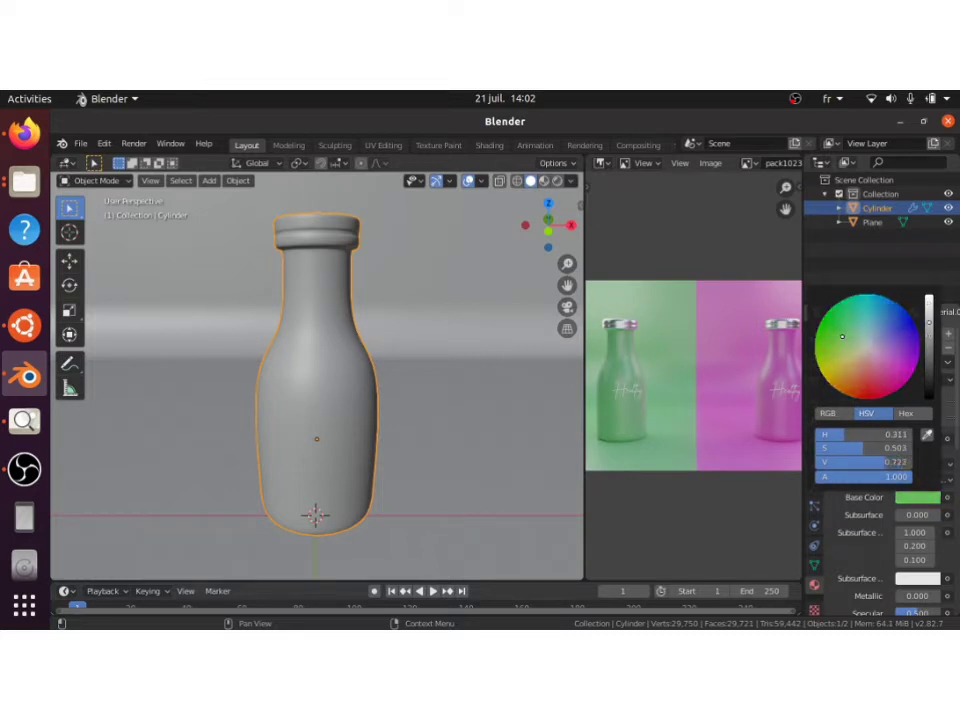
Step: Show the bottle in Material Preview shading to check its material in Object Mode
key("Tab")
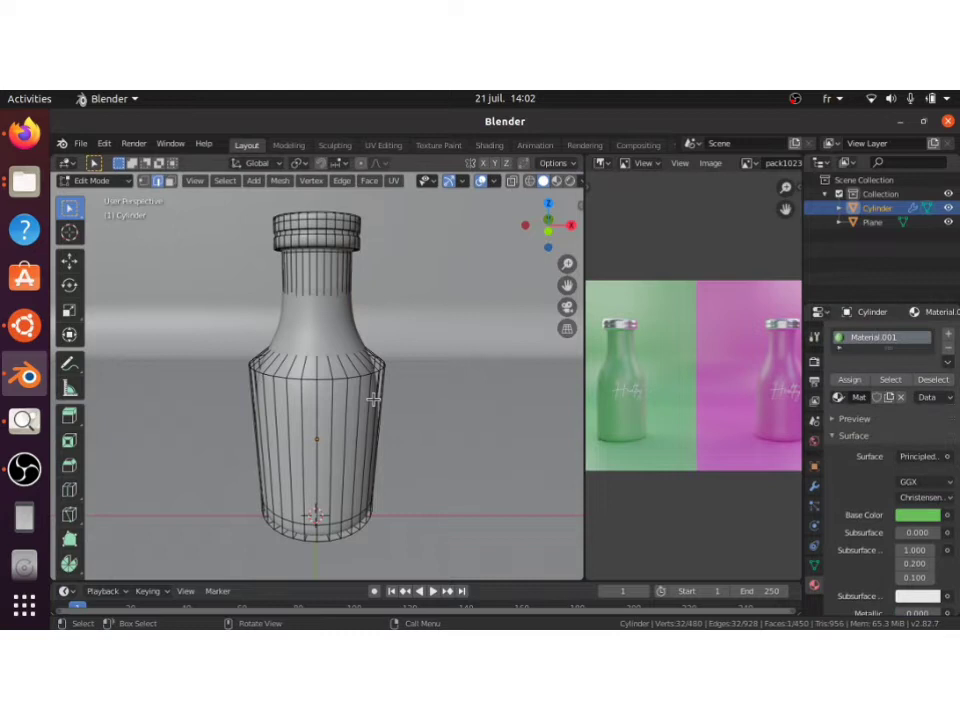
key("z")
left_click(374, 402)
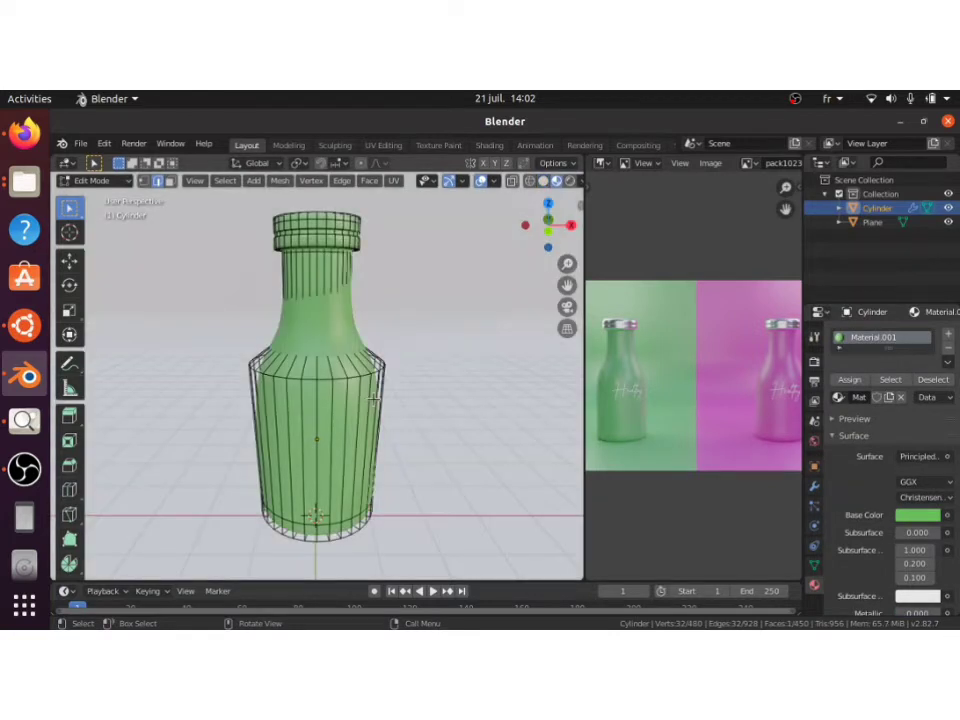
key("Tab")
scroll(374, 402, "down", 3)
scroll(374, 403, "up", 3)
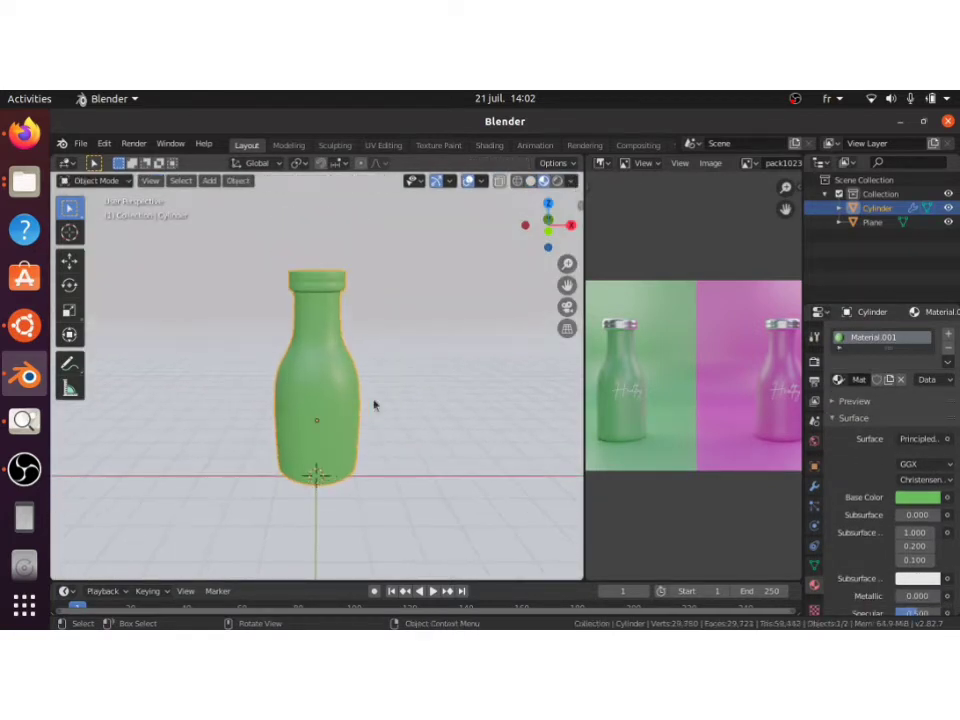
Step: Add a second material slot to the bottle and create a new material in it
key("KP_8")
key("KP_8")
key("KP_8")
key("KP_2")
key("KP_2")
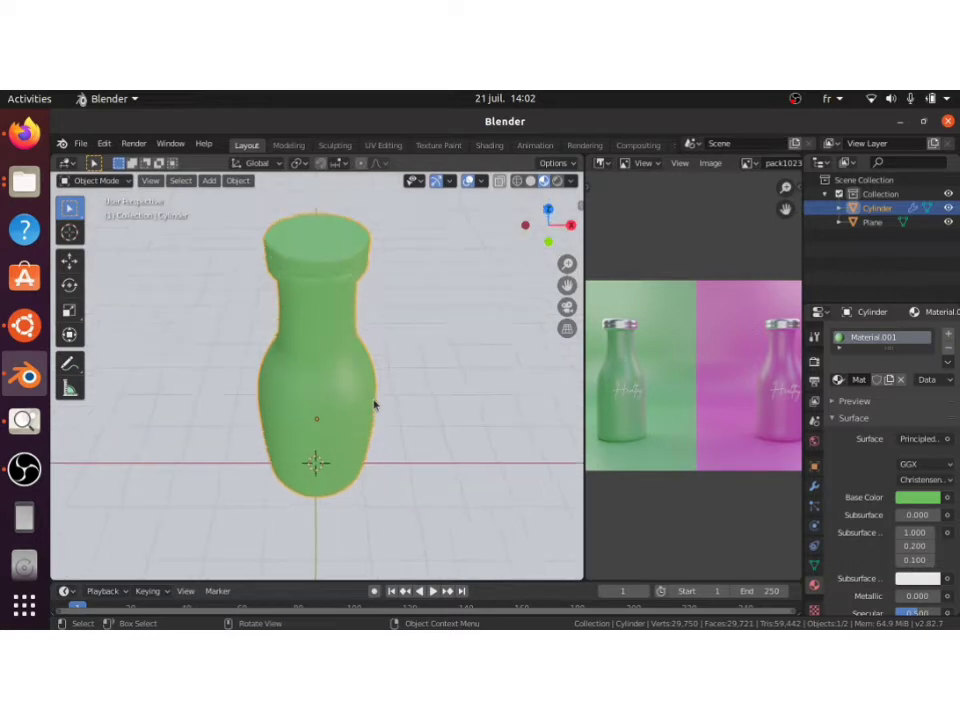
left_click(949, 335)
left_click(885, 415)
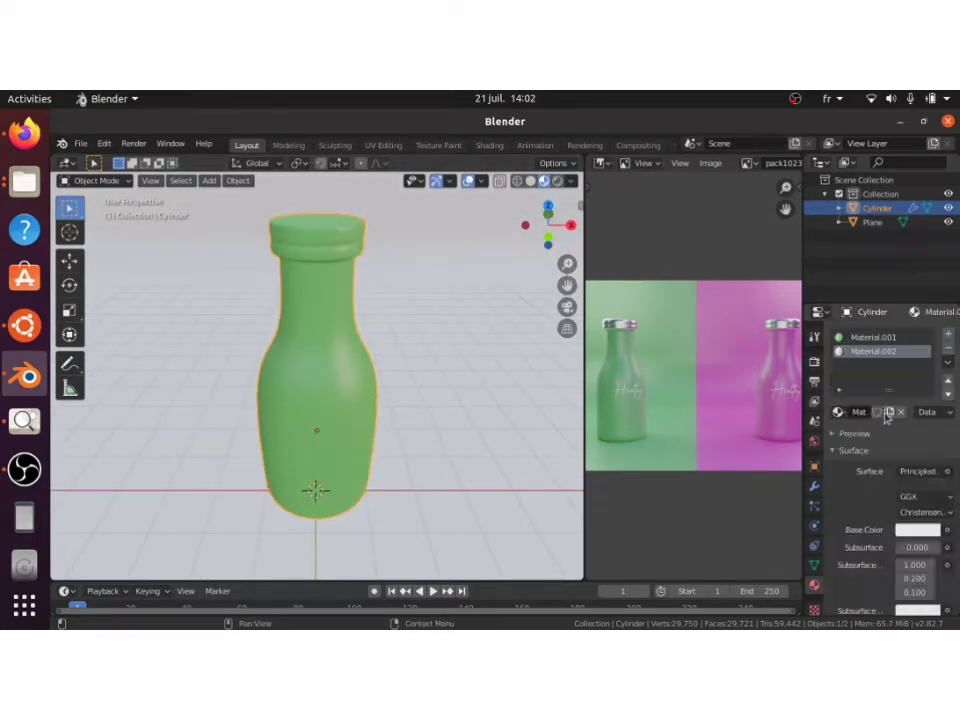
Step: Select all faces of the bottle's cap by growing the selection from its top face, and assign Material.002 to them
key("Tab")
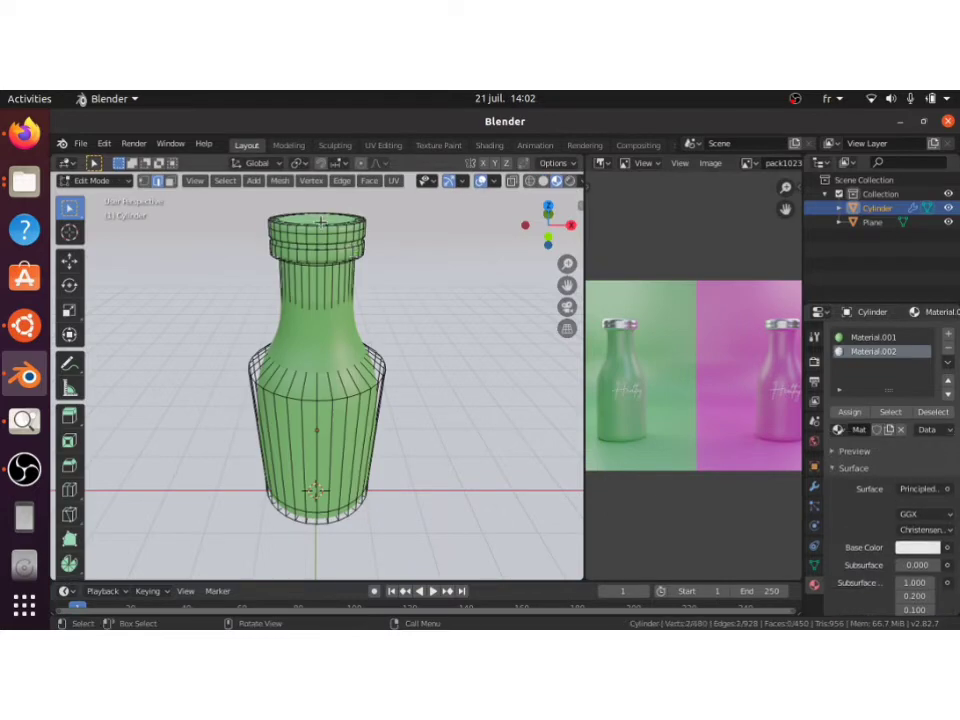
key("3")
left_click(321, 214)
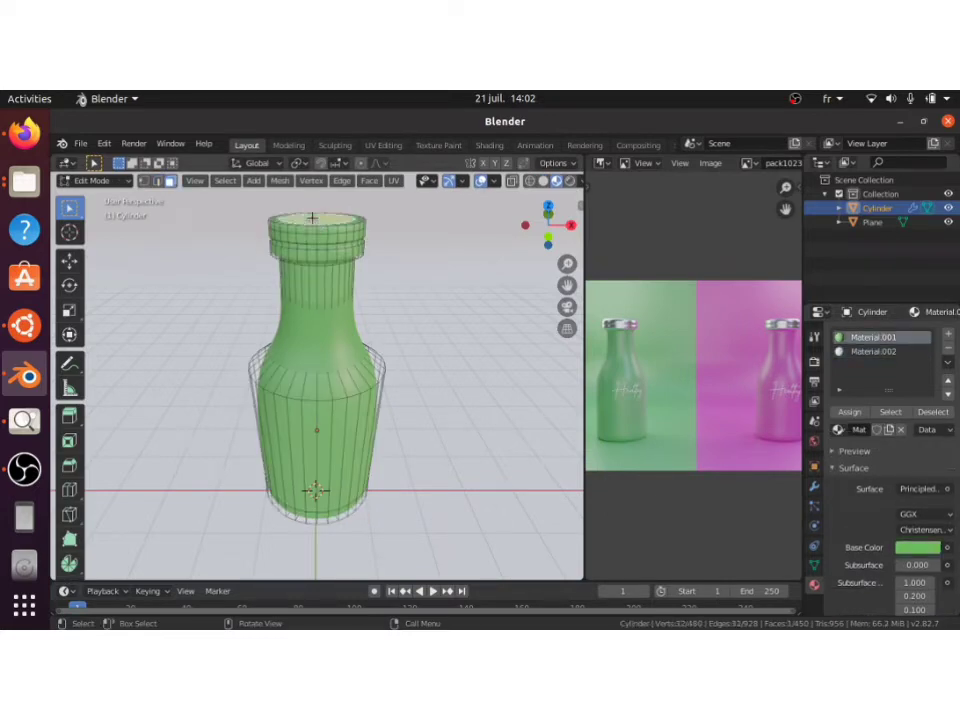
scroll(312, 220, "up", 3)
key("KP_Decimal")
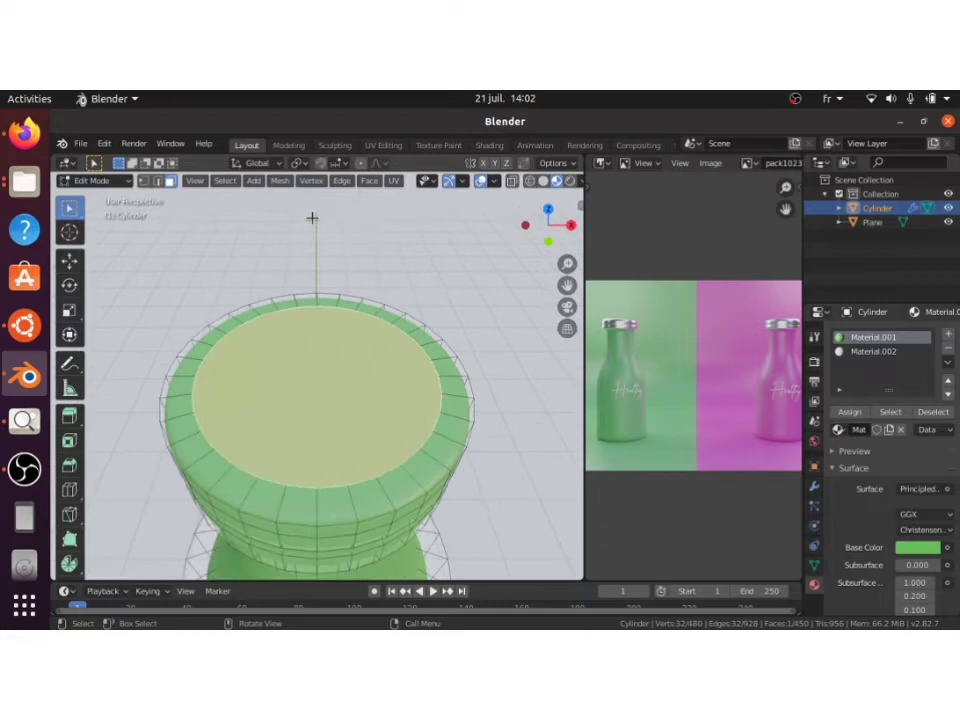
scroll(312, 217, "down", 1)
key("KP_2")
key("ctrl+KP_Add")
key("ctrl+KP_Add")
key("ctrl+KP_Add")
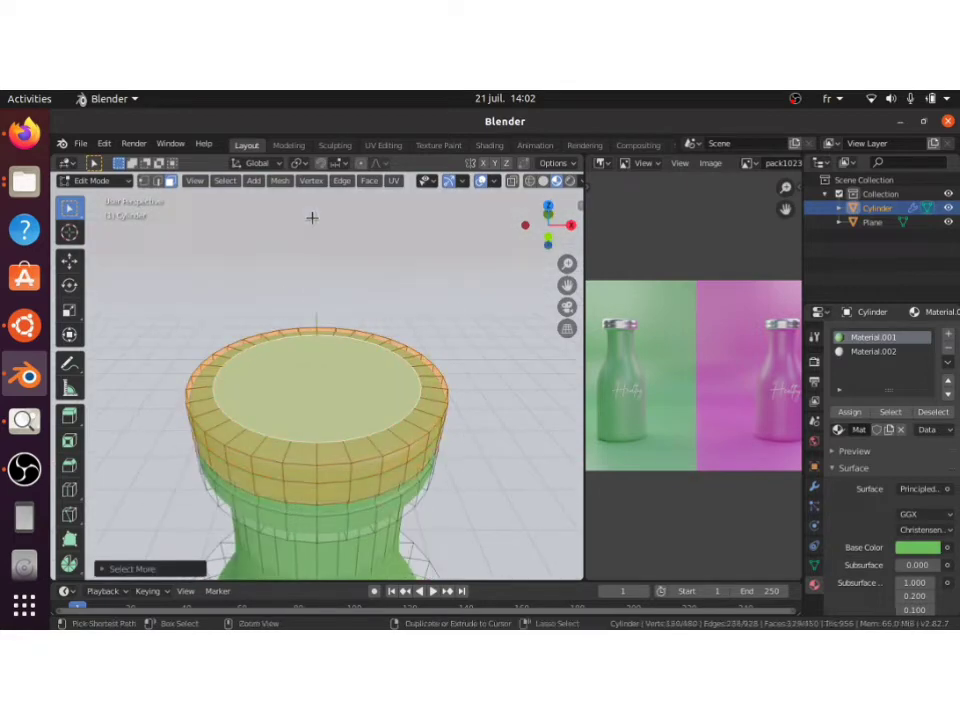
key("ctrl+KP_Add")
key("ctrl+KP_Add")
key("KP_2")
key("KP_2")
key("KP_2")
key("KP_2")
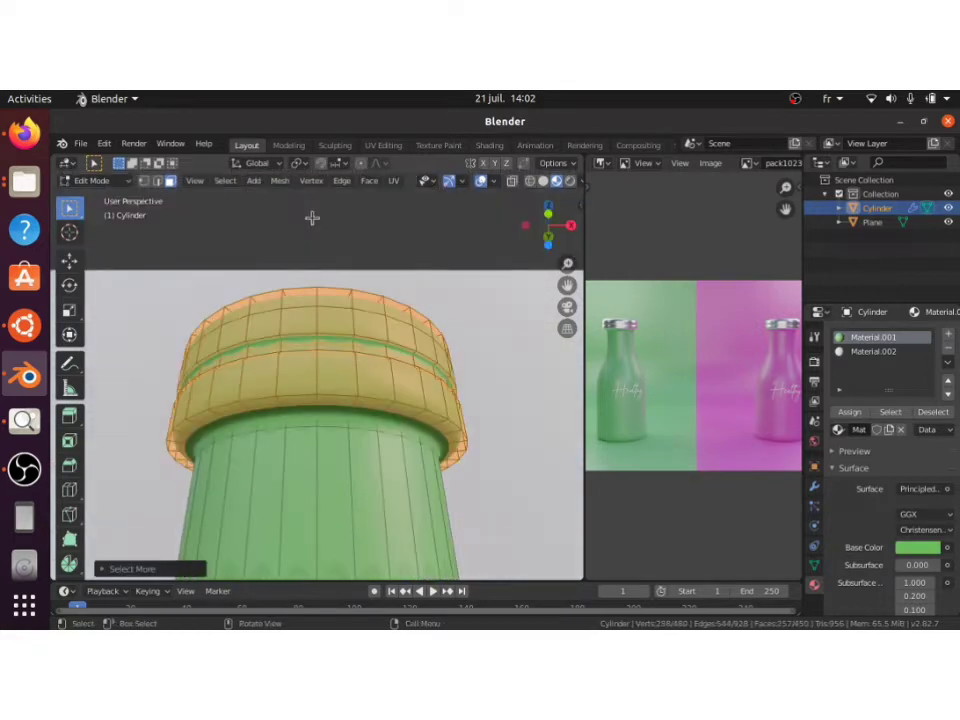
scroll(312, 217, "down", 4)
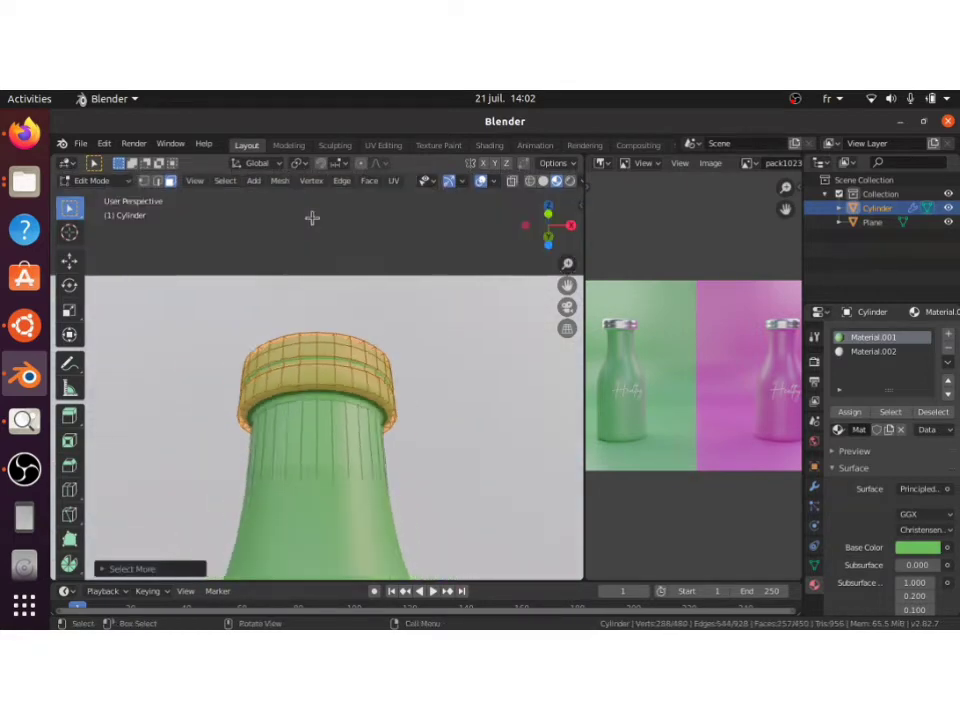
left_click(862, 352)
left_click(849, 411)
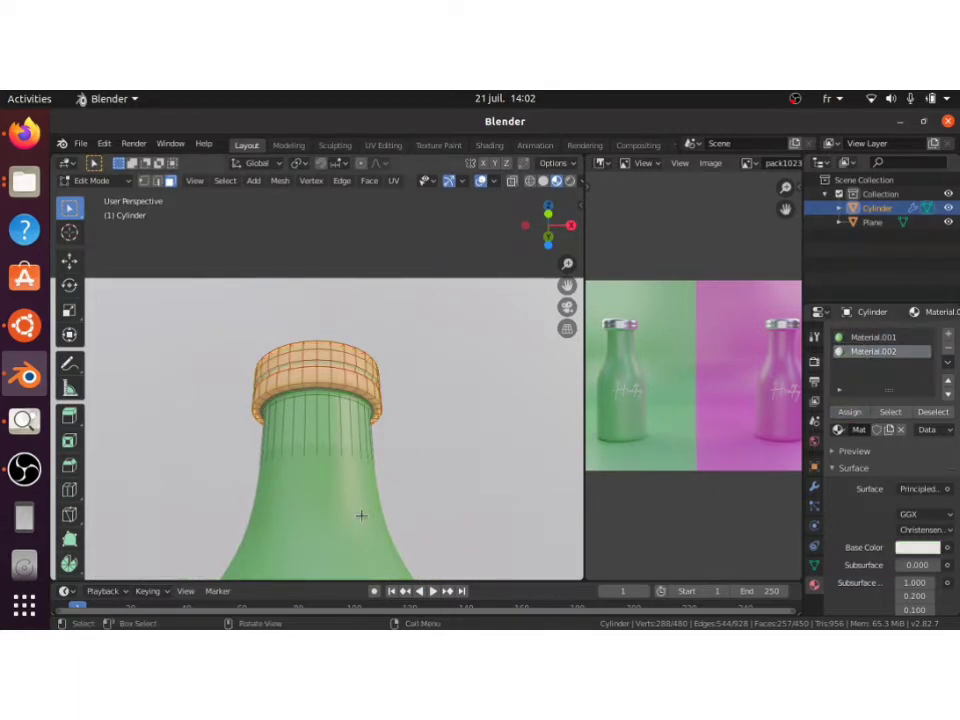
Step: Check the cap's assigned faces and set the cap material's Metallic to 1.000
key("KP_8")
key("Tab")
key("KP_2")
key("KP_8")
key("Tab")
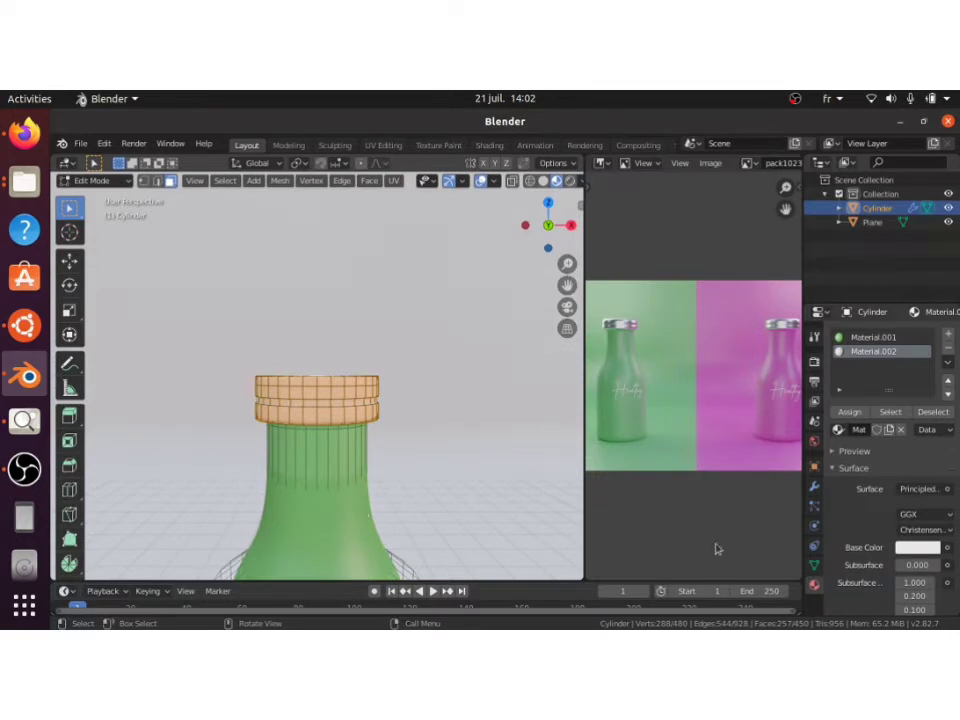
left_click(905, 548)
scroll(870, 512, "down", 1)
scroll(871, 550, "down", 6)
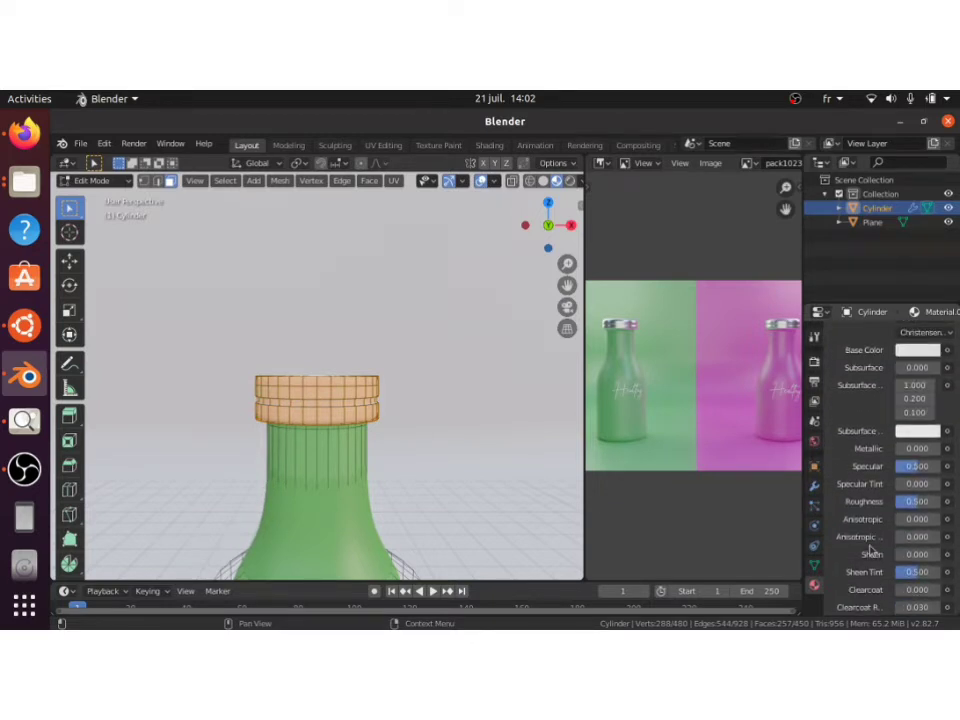
key("Tab")
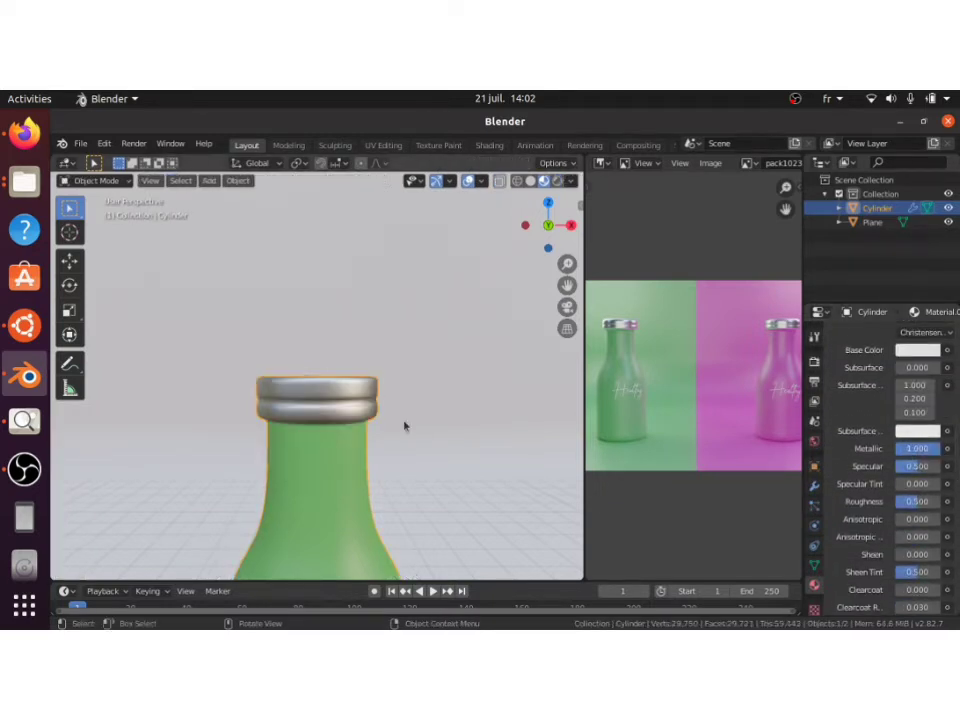
Step: Preview the bottle in rendered shading and set the cap material's Roughness to 0.300
key("Tab")
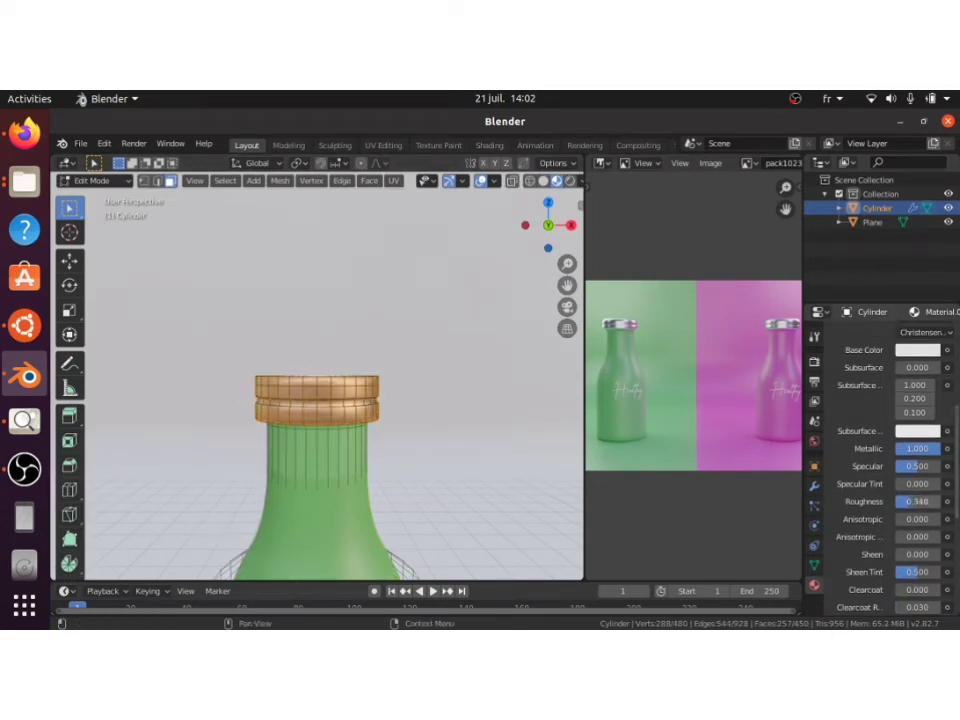
key("Tab")
key("z")
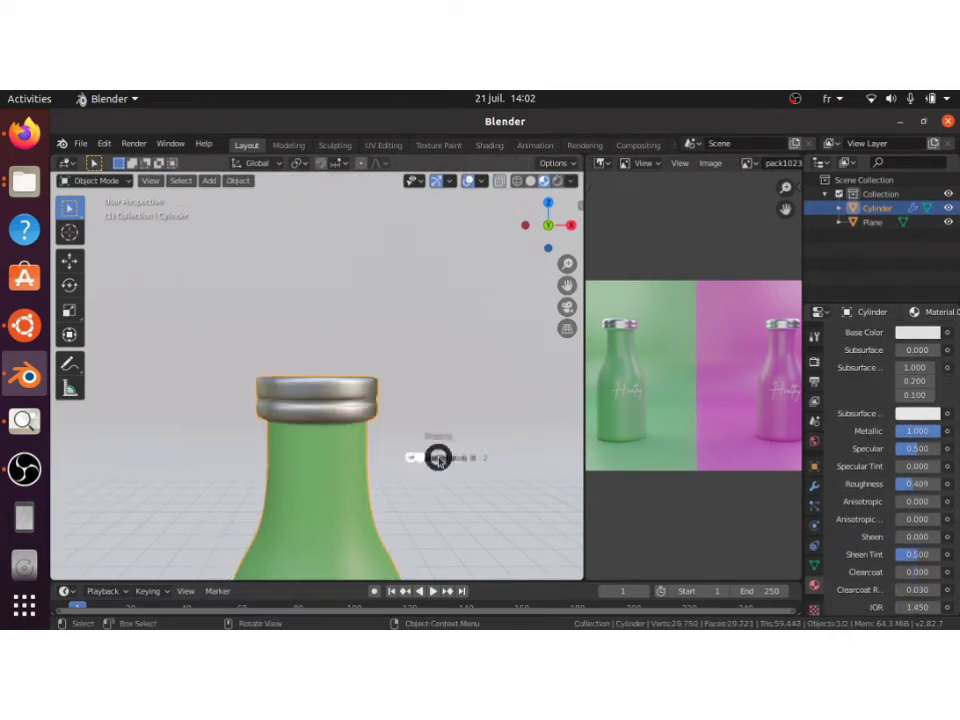
key("8")
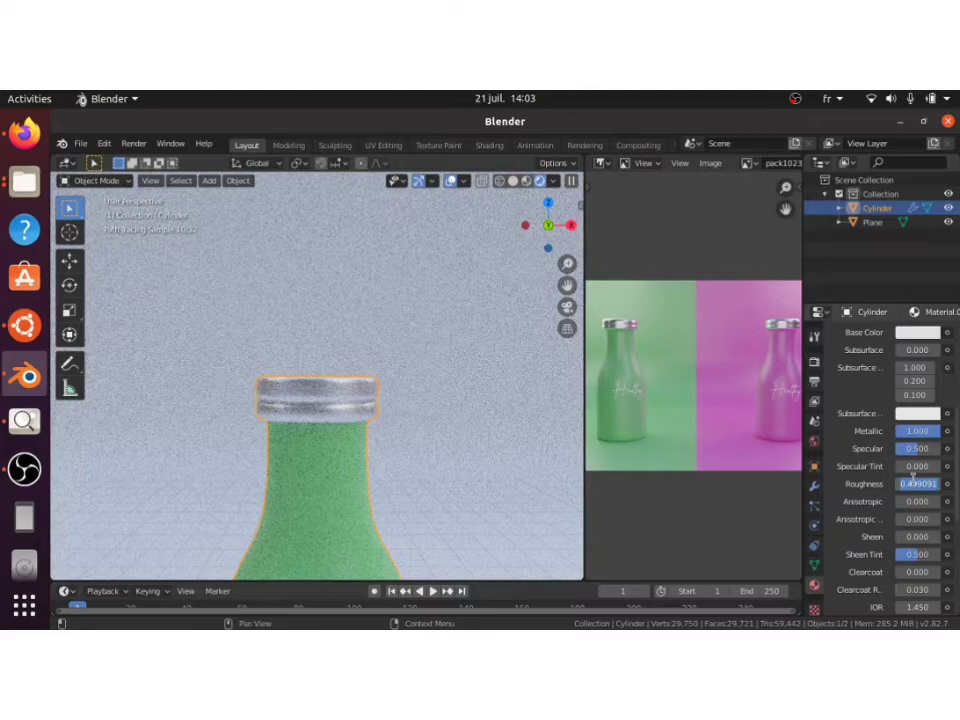
left_click_drag(912, 481, 914, 484)
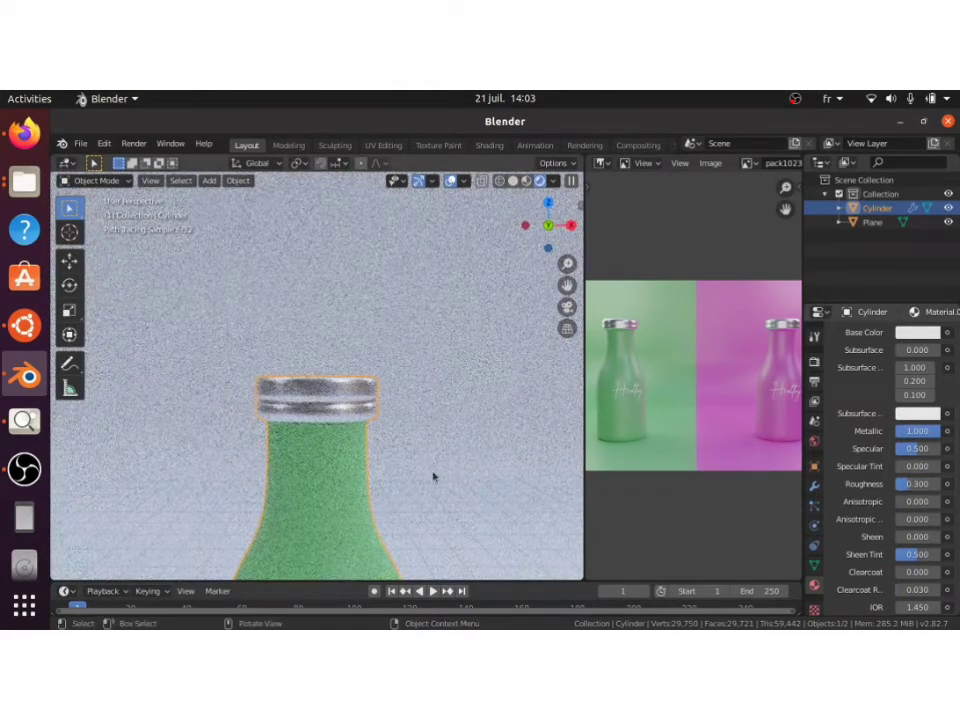
Step: Return the viewport to solid shading with the whole bottle in view
scroll(432, 477, "down", 3)
key("z")
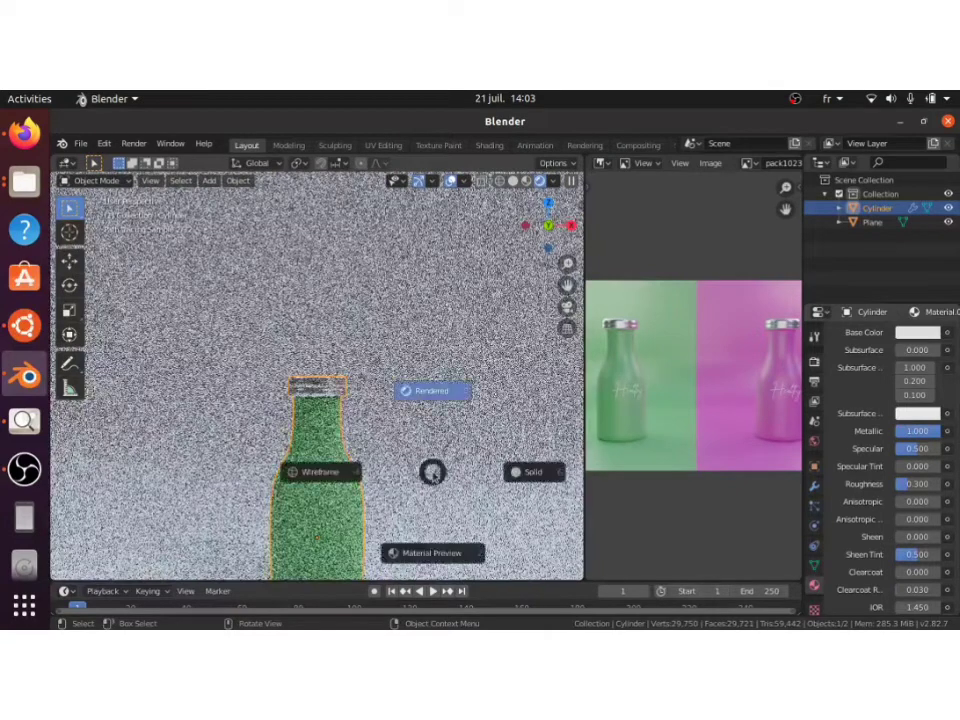
left_click(473, 445)
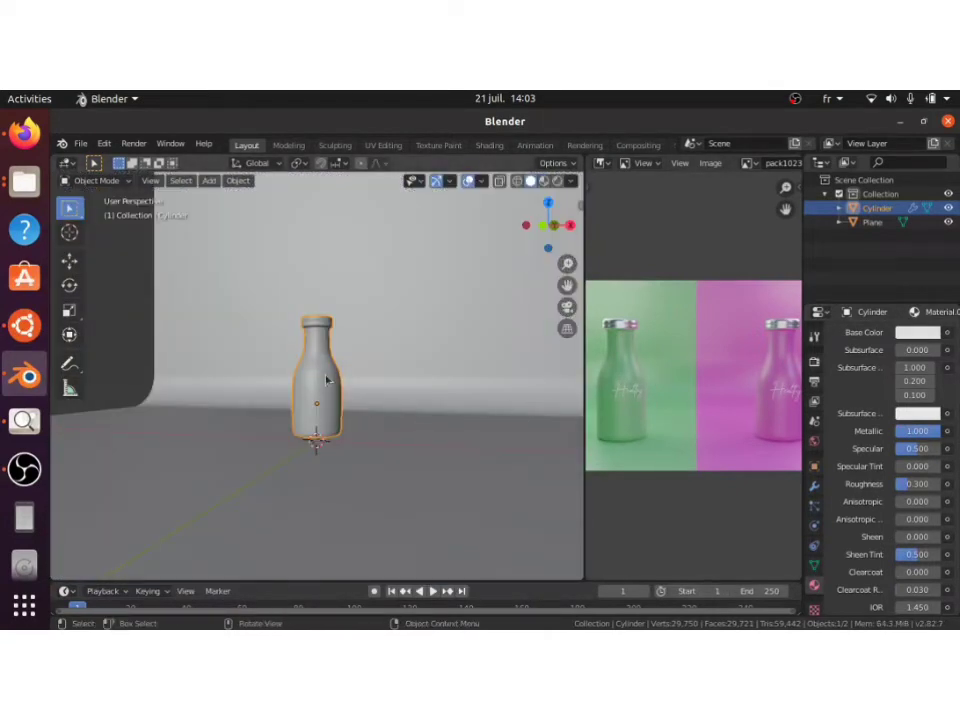
scroll(326, 380, "up", 5)
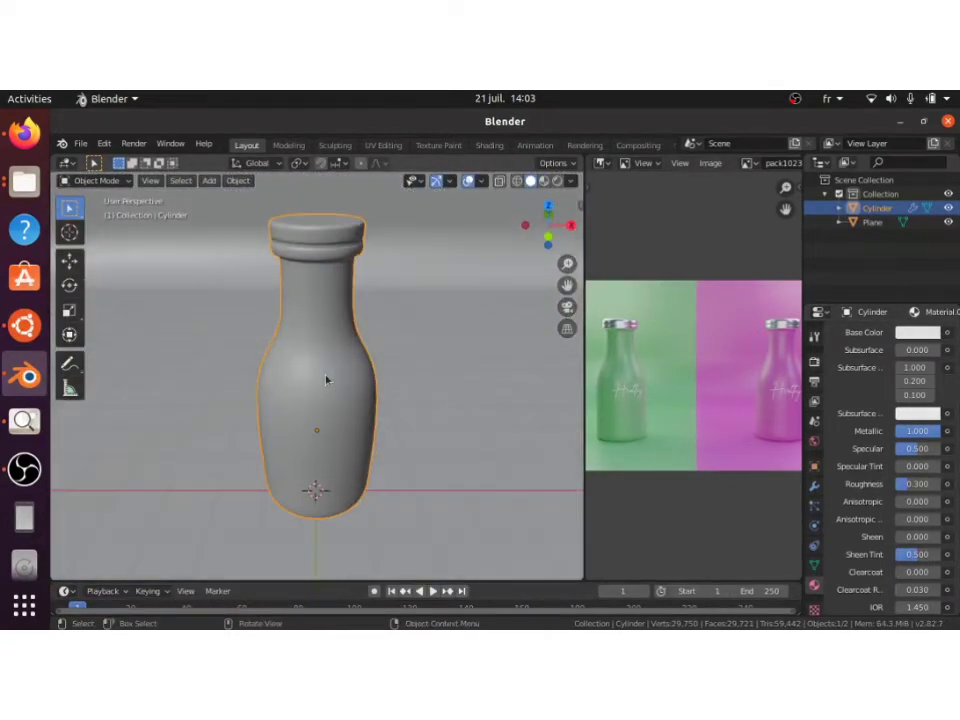
Step: Import text835.png from the 7627 folder as an image plane
scroll(326, 380, "down", 4)
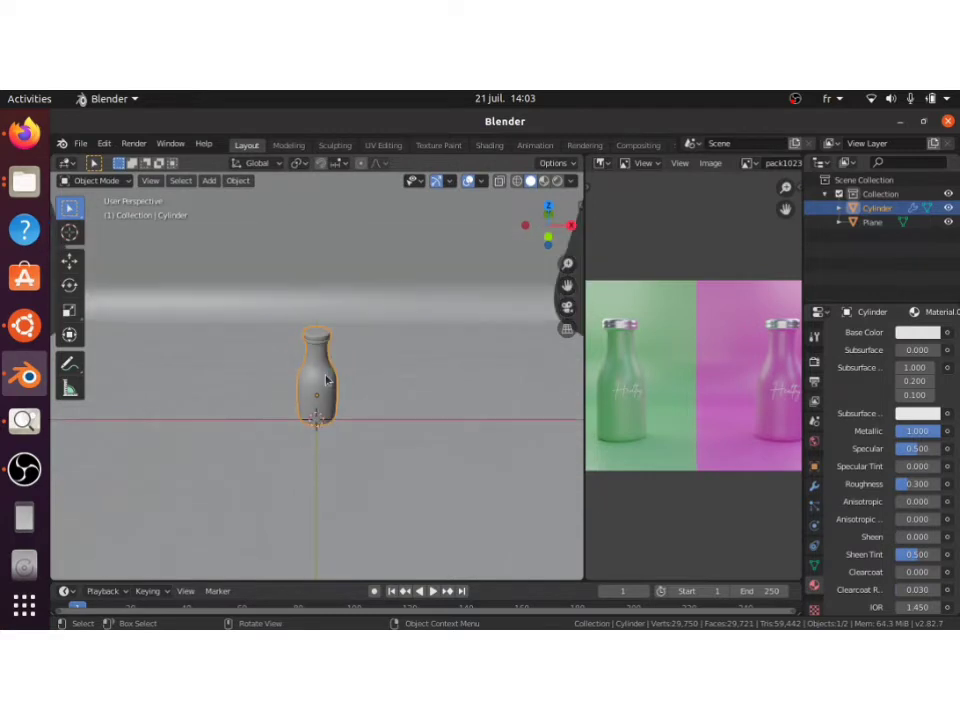
scroll(326, 380, "up", 3)
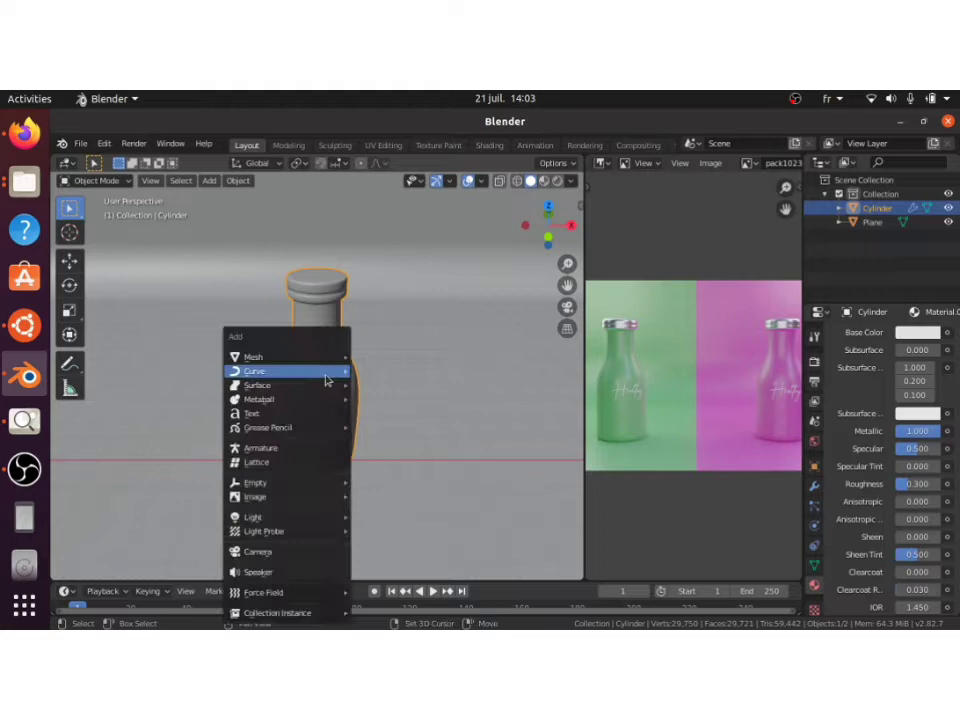
mouse_move(258, 498)
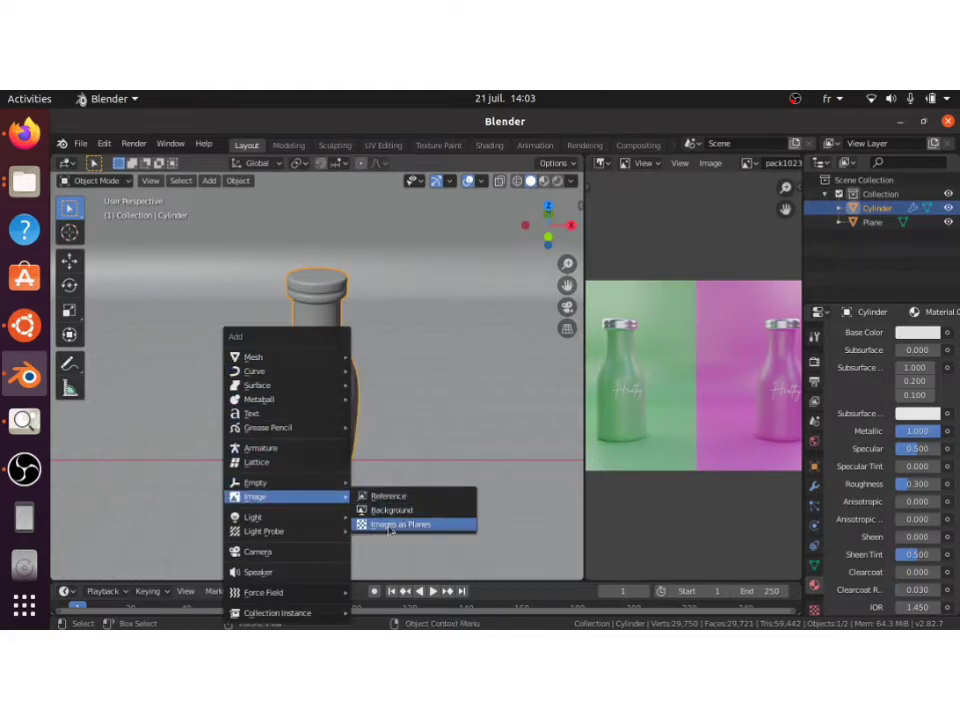
left_click(390, 525)
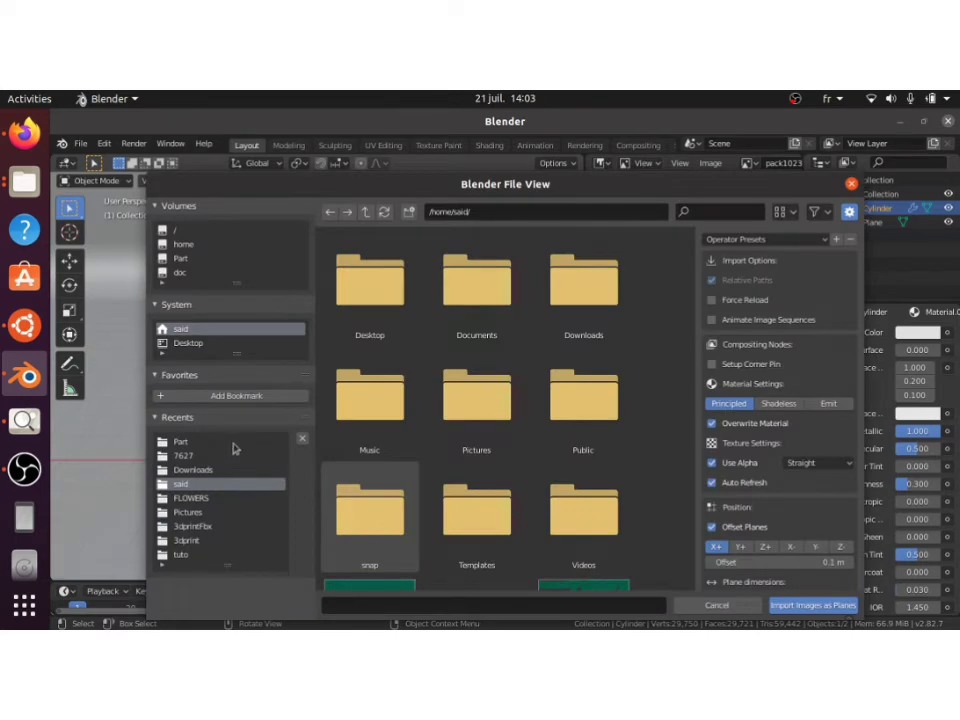
left_click(203, 457)
scroll(460, 450, "down", 5)
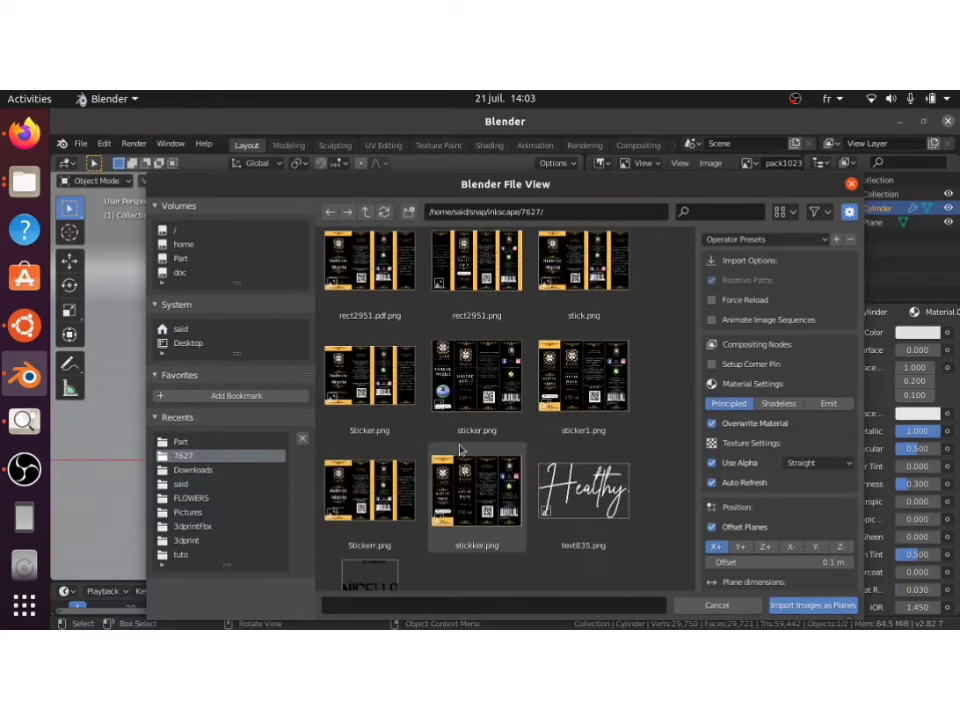
scroll(460, 450, "down", 2)
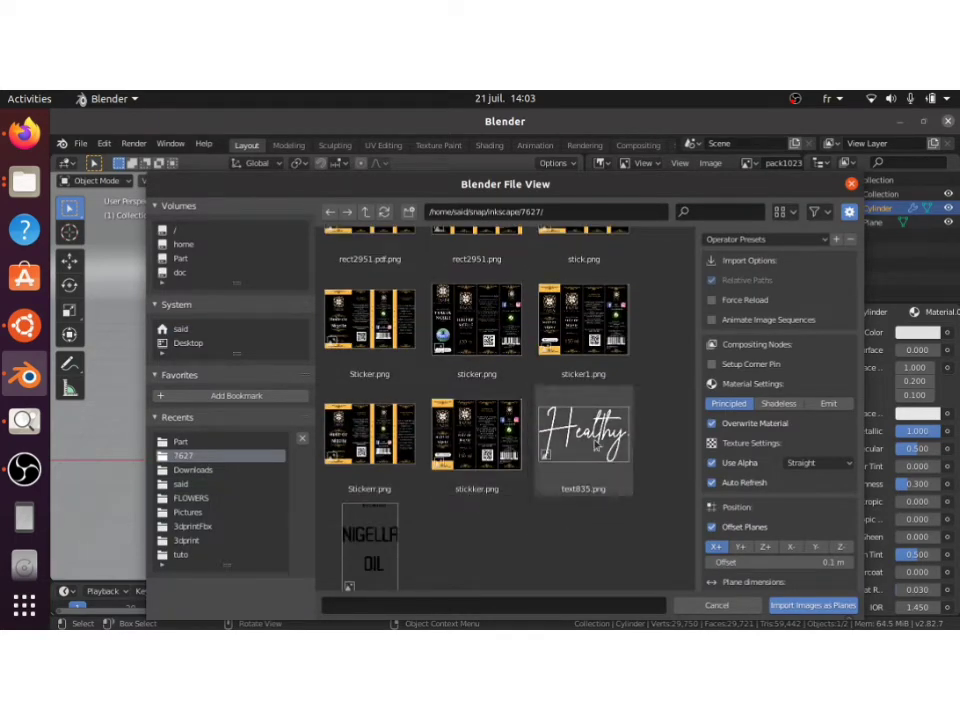
left_click(581, 460)
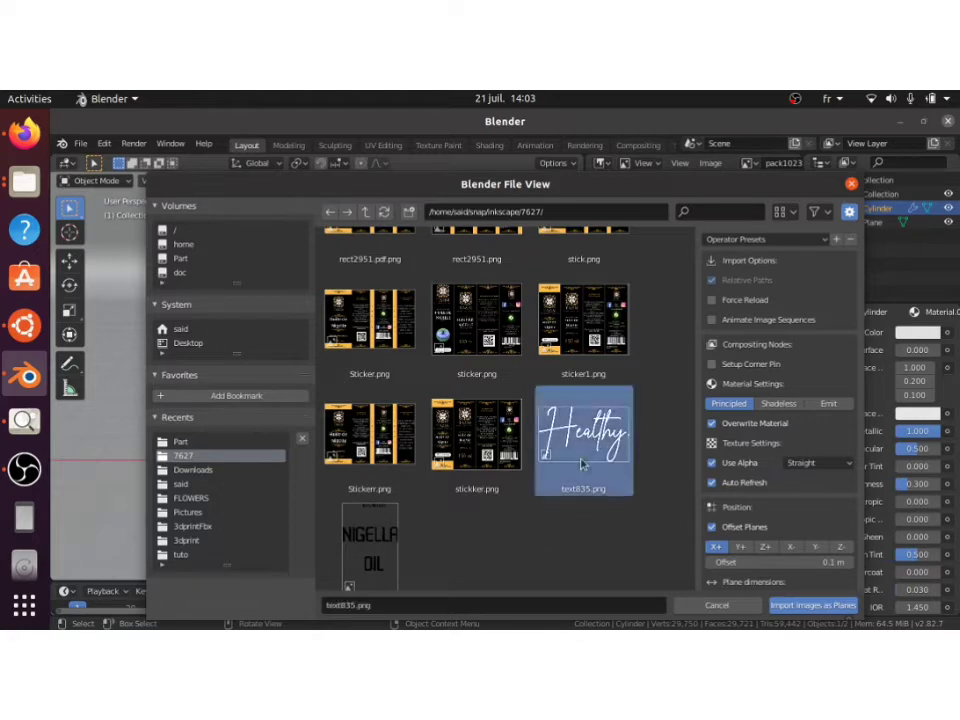
left_click(813, 606)
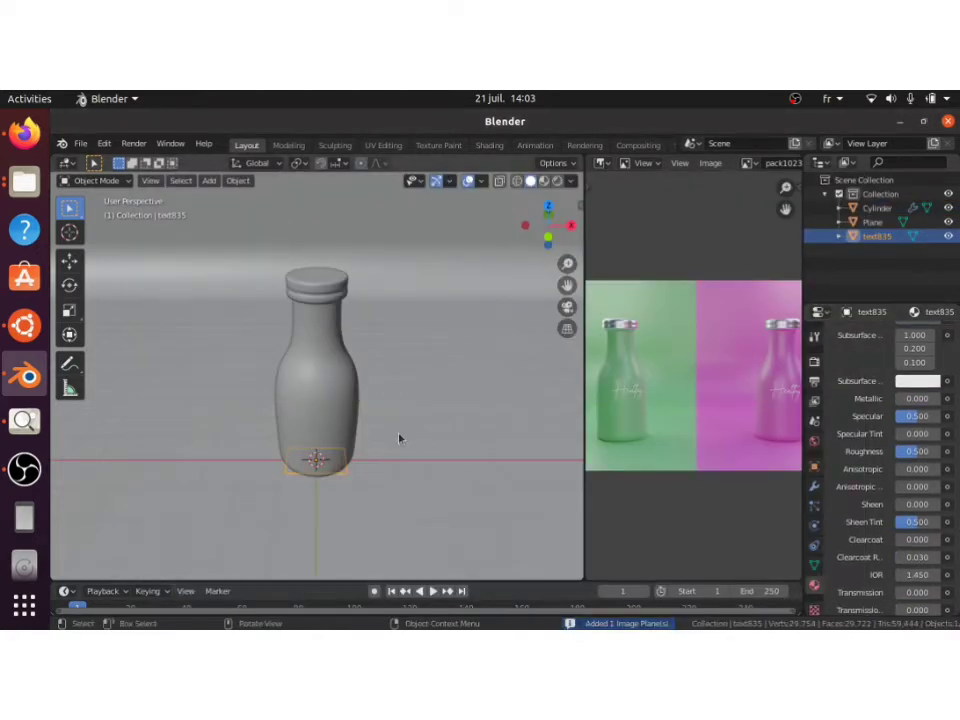
Step: Move the text835 image plane clear of the bottle and show it in material preview shading
key("g")
left_click(491, 319)
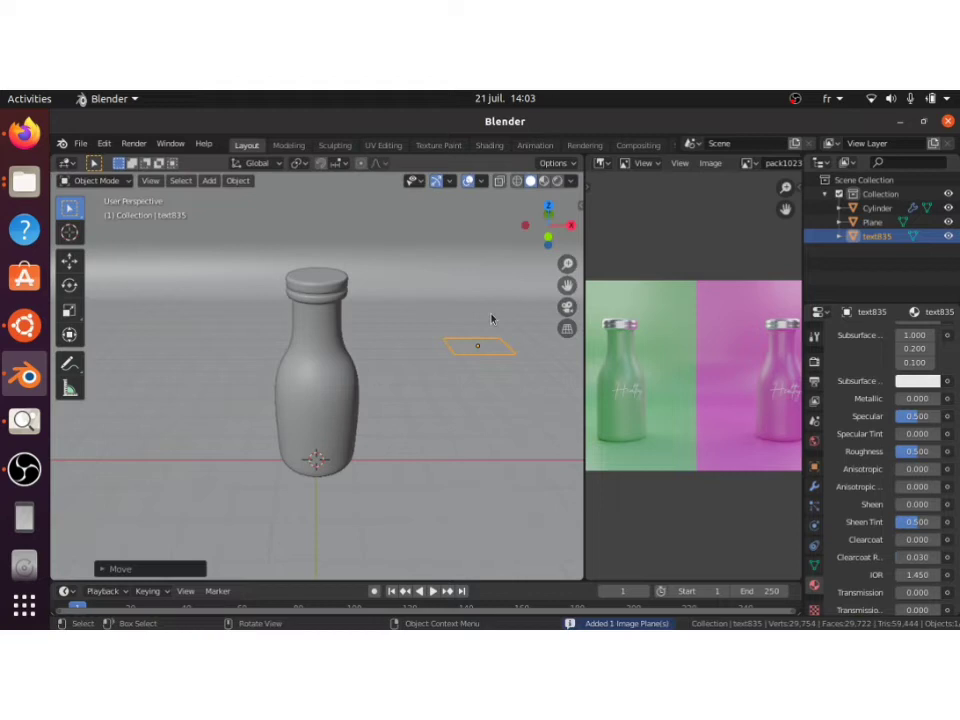
key("KP_Decimal")
key("Tab")
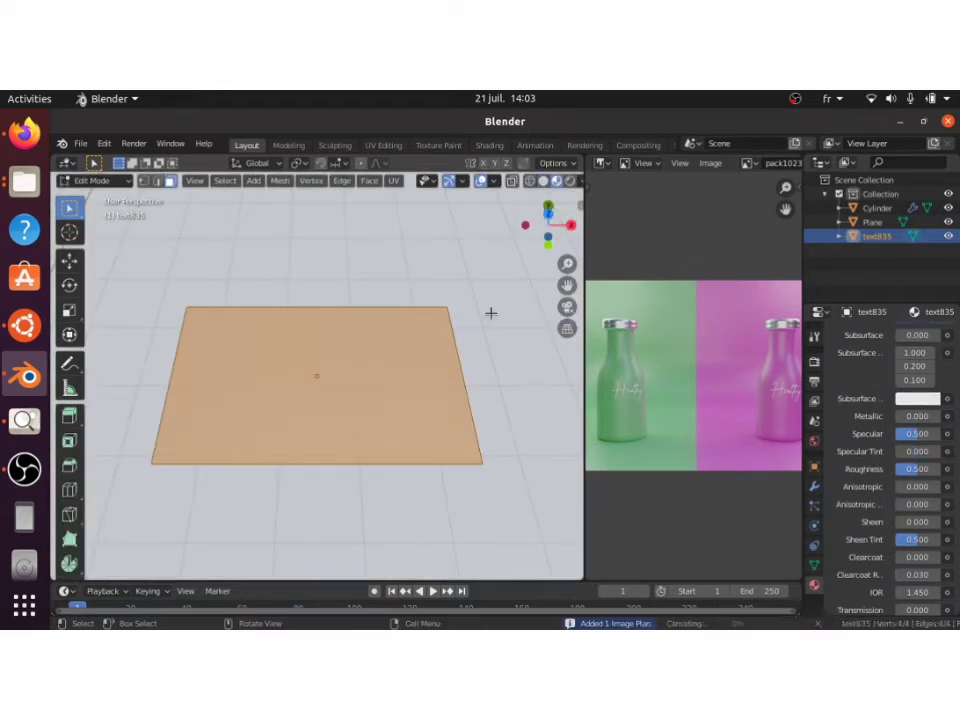
key("Tab")
scroll(491, 316, "down", 3)
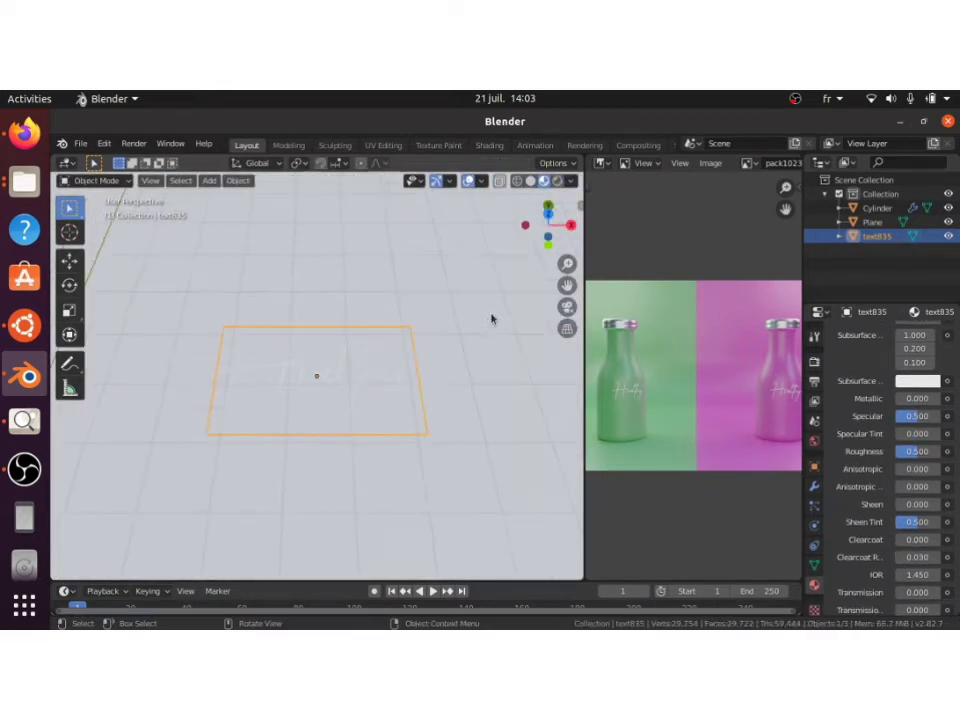
Step: Rotate the text835 plane 90° about the X axis and inspect it from the front beside the bottle
type("rx90")
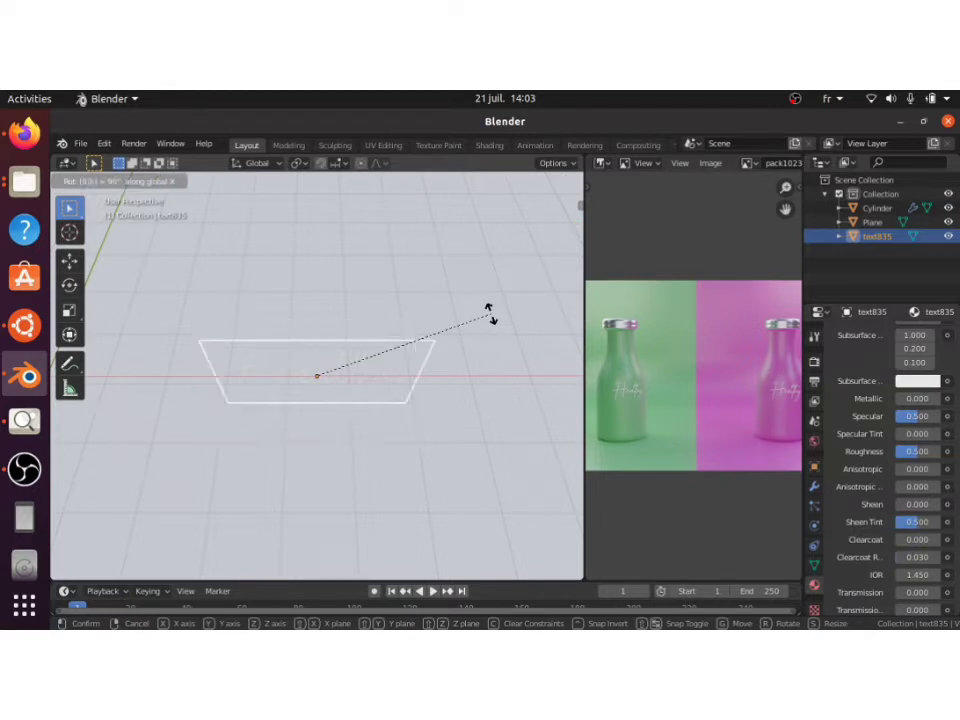
key("Return")
key("KP_2")
key("KP_2")
key("KP_2")
key("KP_2")
key("KP_2")
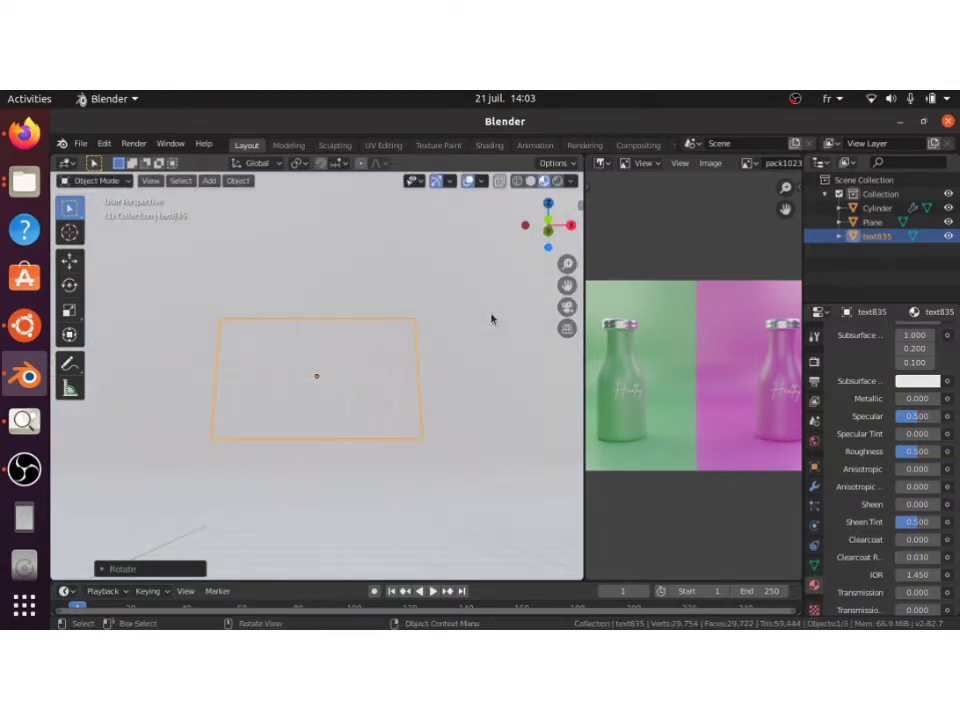
scroll(491, 316, "down", 1)
scroll(491, 316, "down", 7)
key("KP_8")
scroll(491, 316, "up", 4)
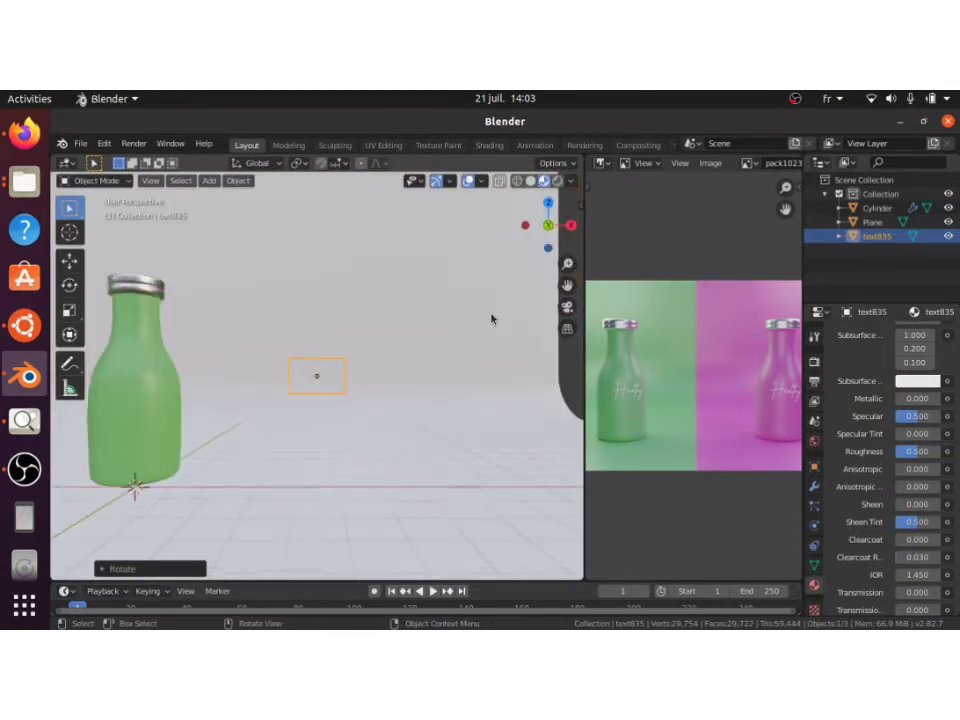
scroll(491, 319, "up", 4)
scroll(491, 319, "down", 6)
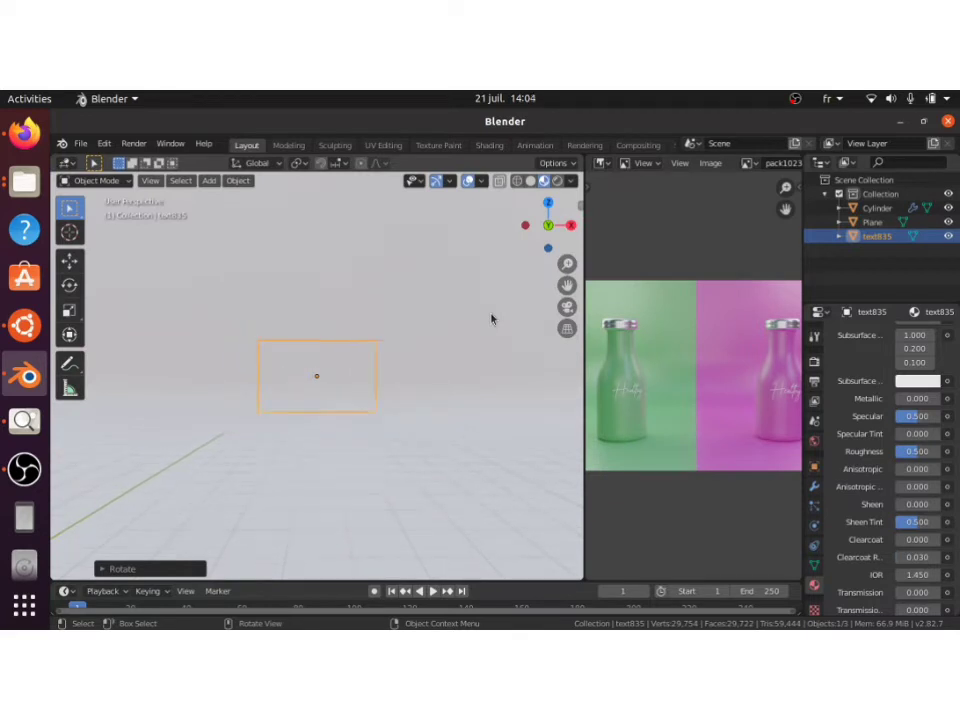
Step: Select the row of seven faces across the front of the bottle's body, above its lower edge loop
left_click(96, 423)
key("KP_Decimal")
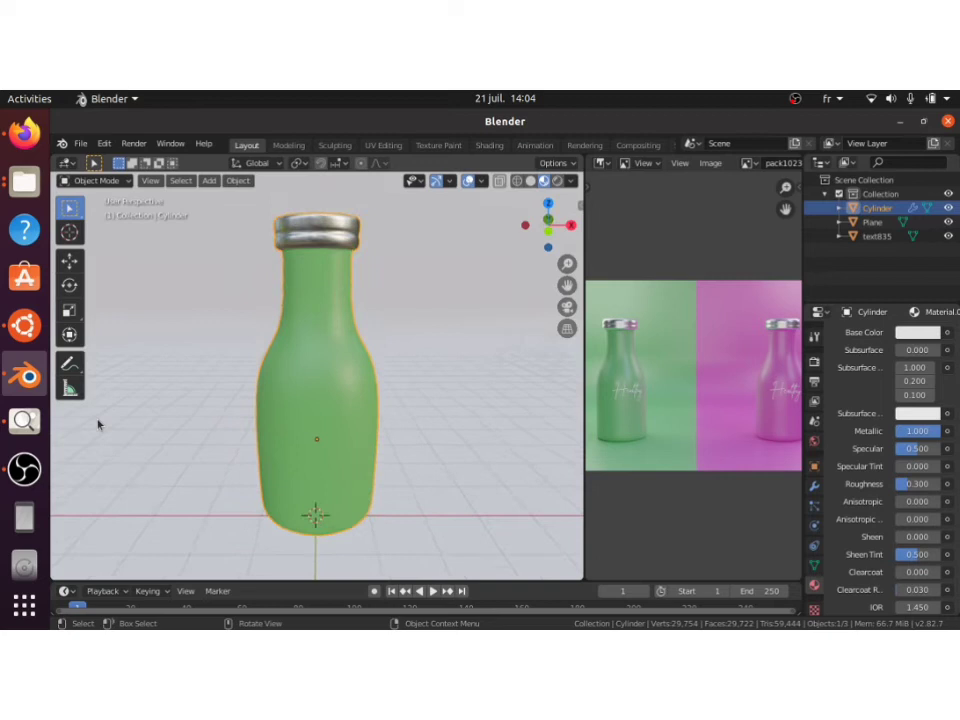
middle_click_drag(98, 425, 379, 467)
key("Tab")
scroll(379, 464, "up", 3)
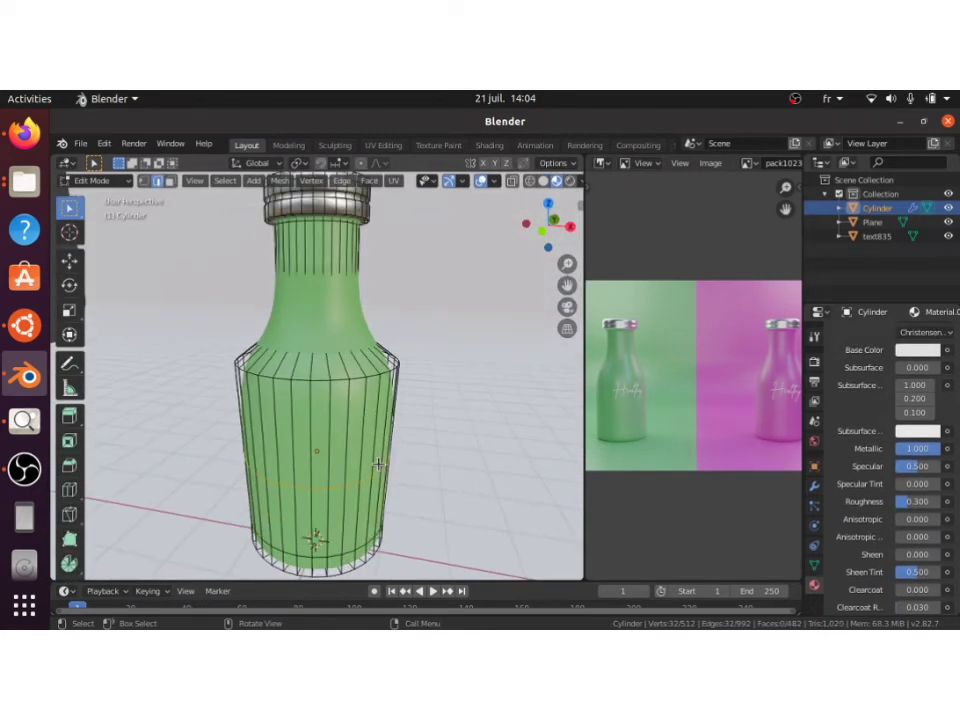
left_click(268, 426)
key("3")
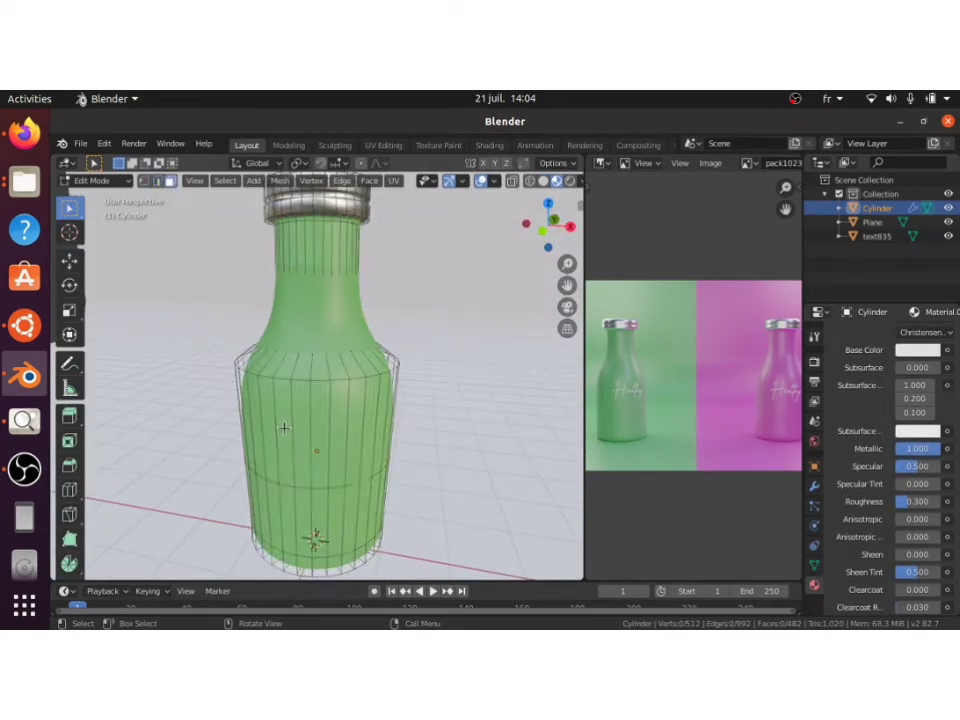
left_click(259, 422)
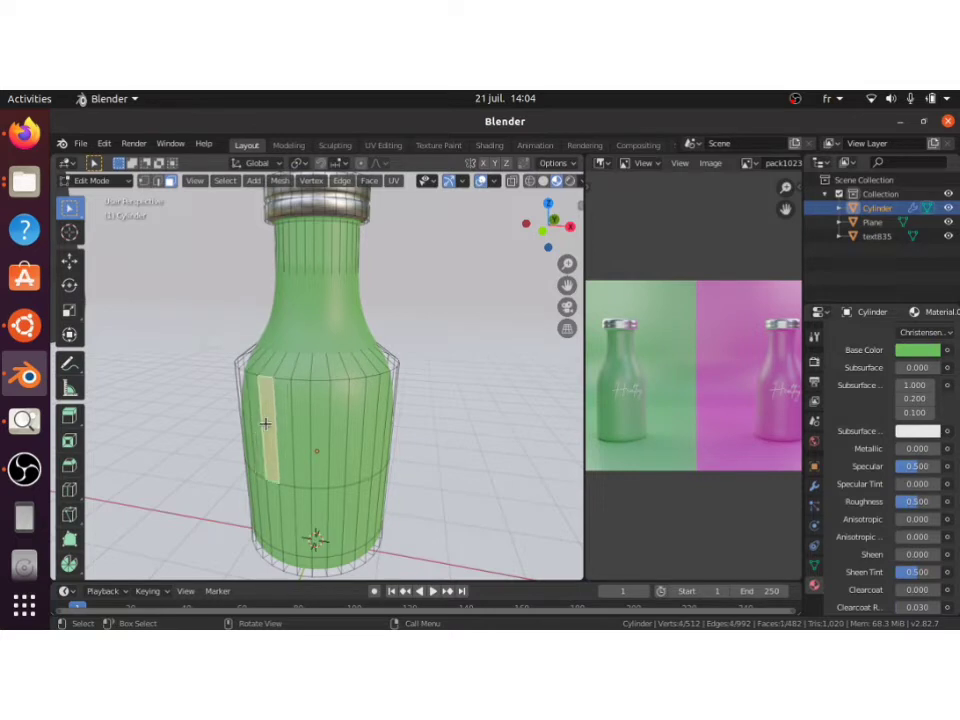
left_click(372, 421, "ctrl")
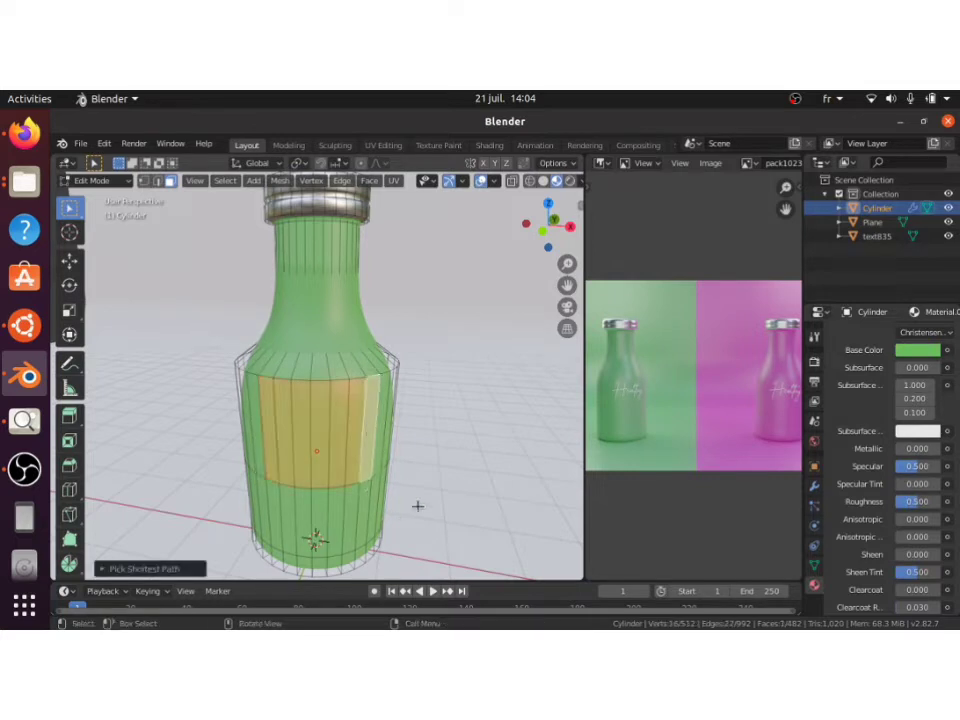
Step: Duplicate the selected front faces in place and separate the copy into its own object
key("shift+d")
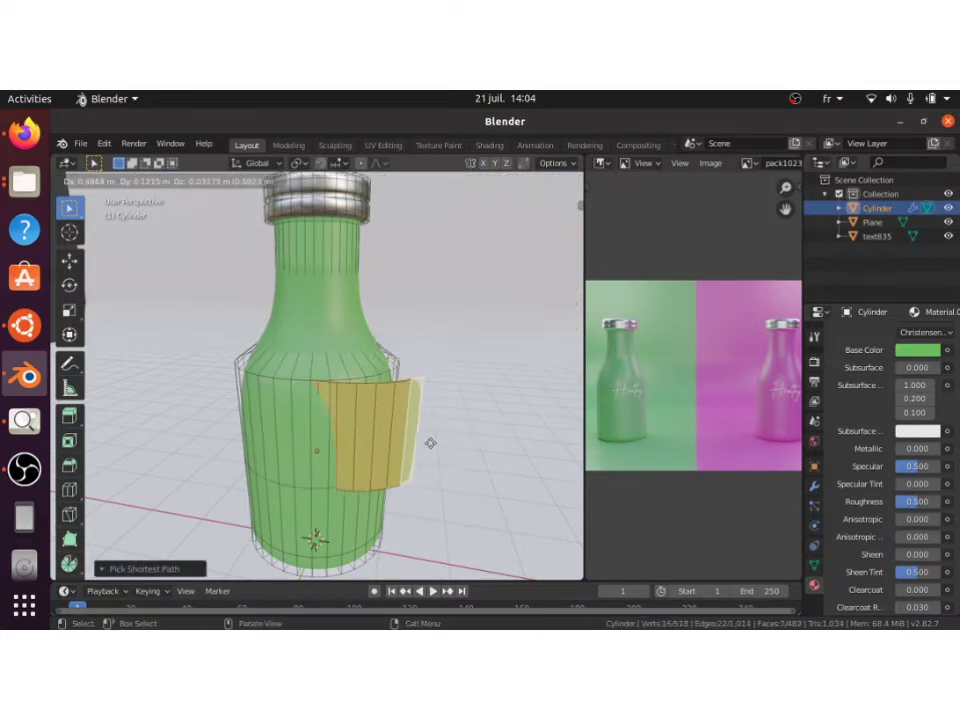
right_click(538, 372)
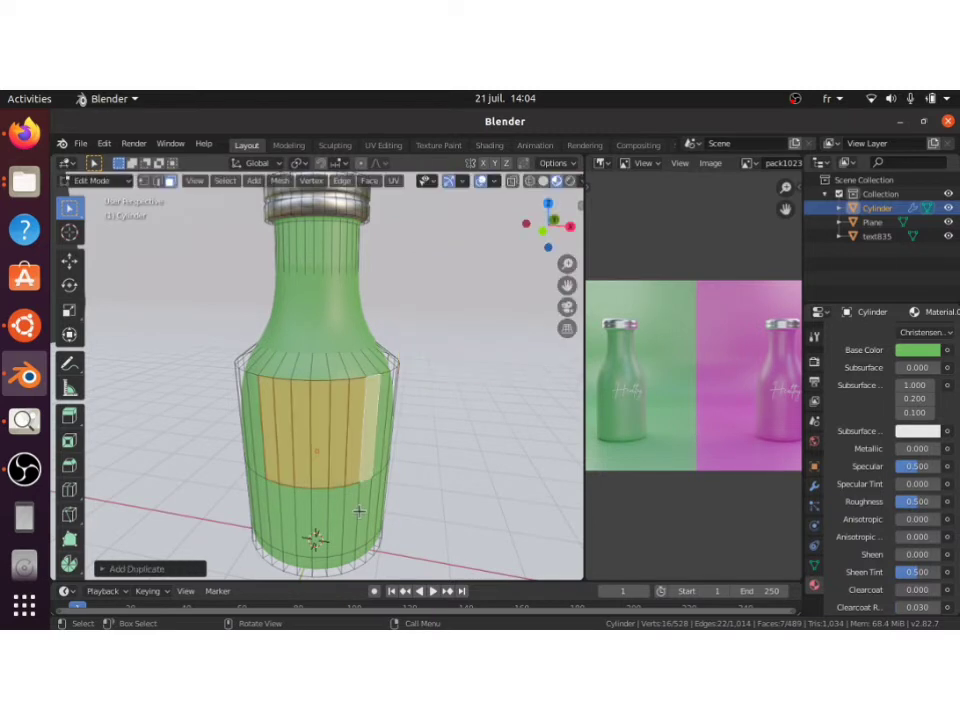
key("p")
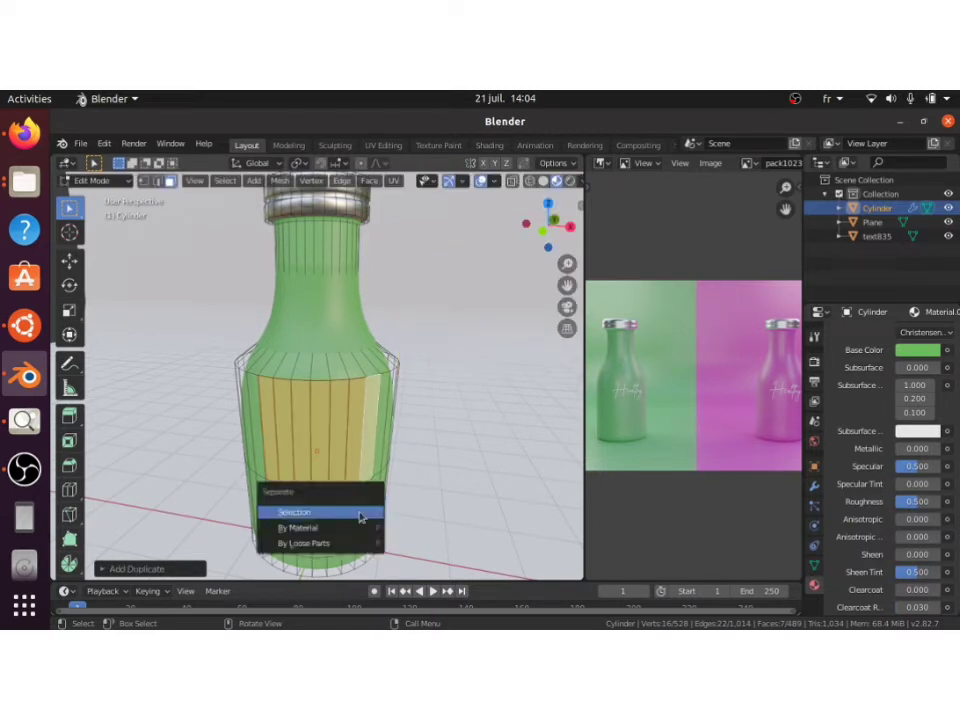
left_click(307, 513)
key("Tab")
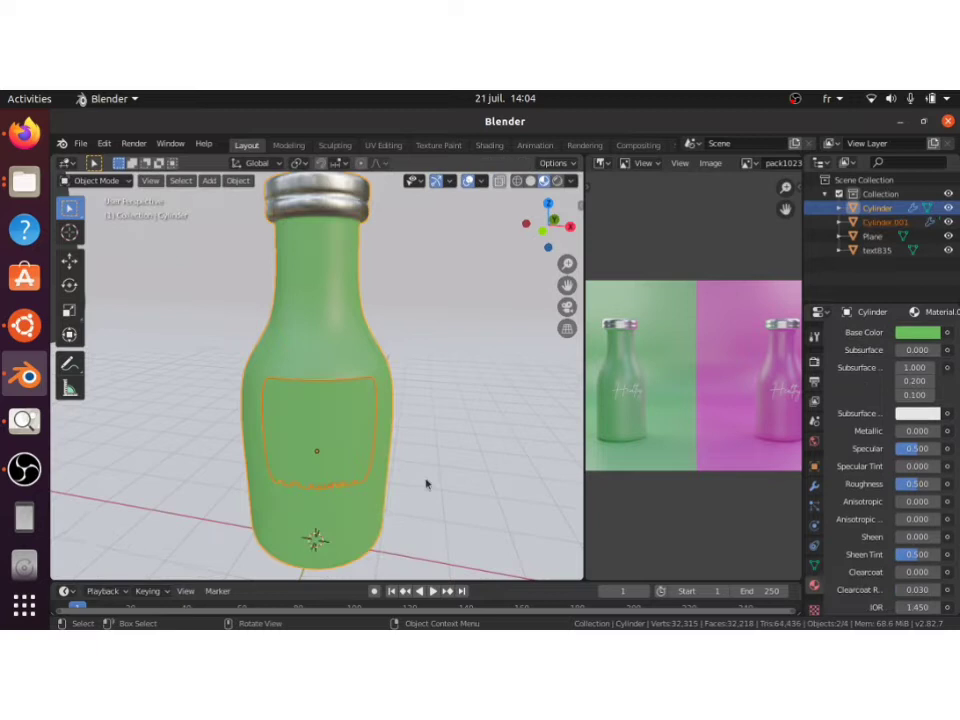
Step: Select the separated label patch alone and remove its subdivision modifier
left_click(426, 484)
left_click(351, 449)
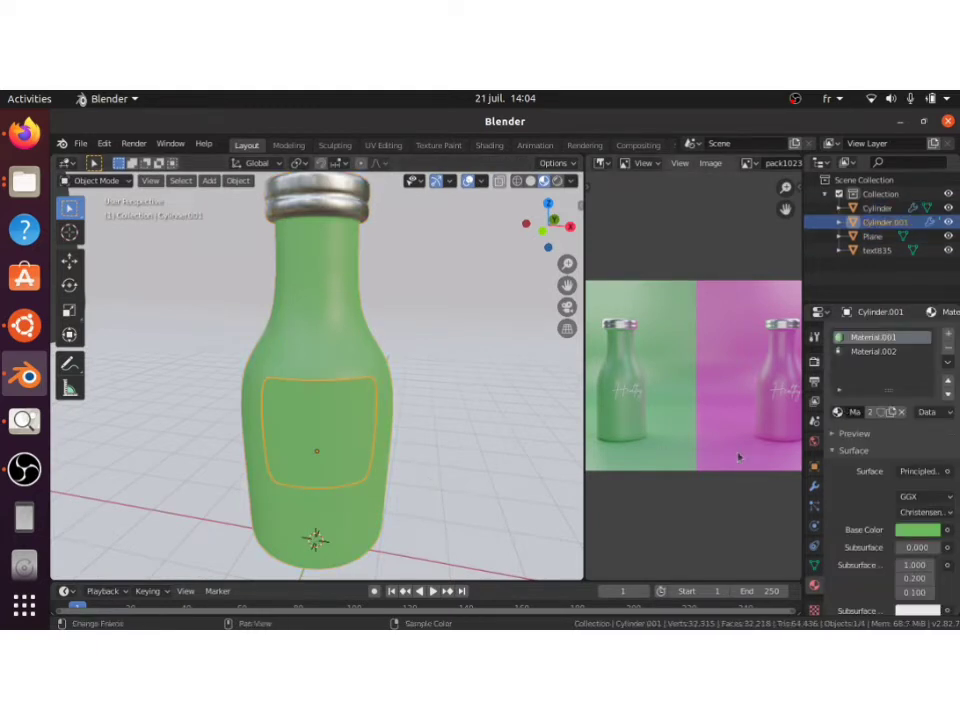
left_click(814, 487)
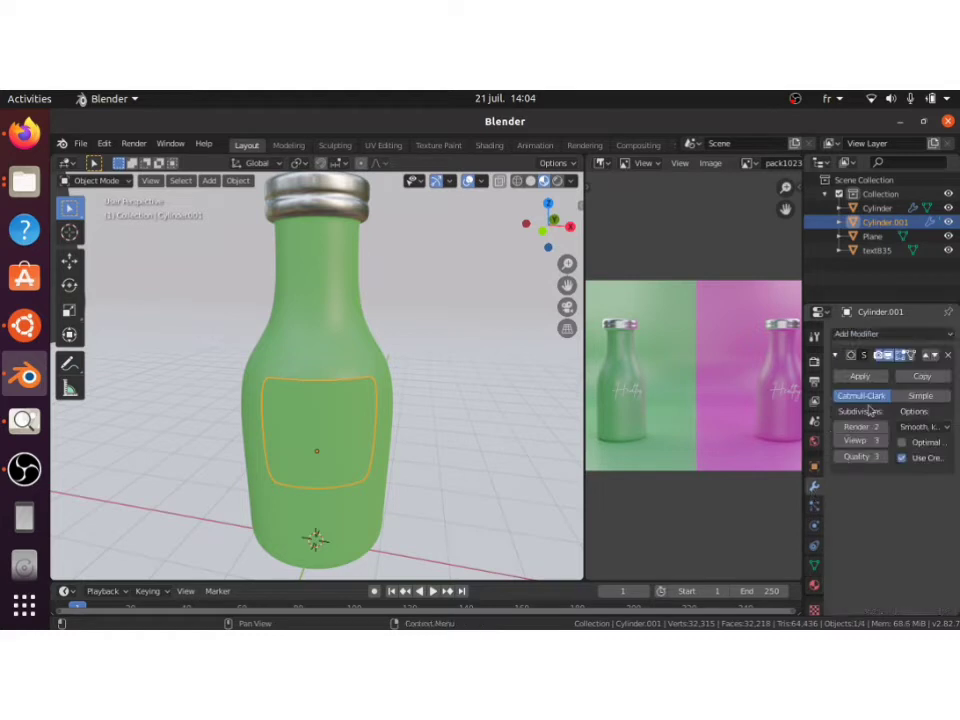
left_click(949, 356)
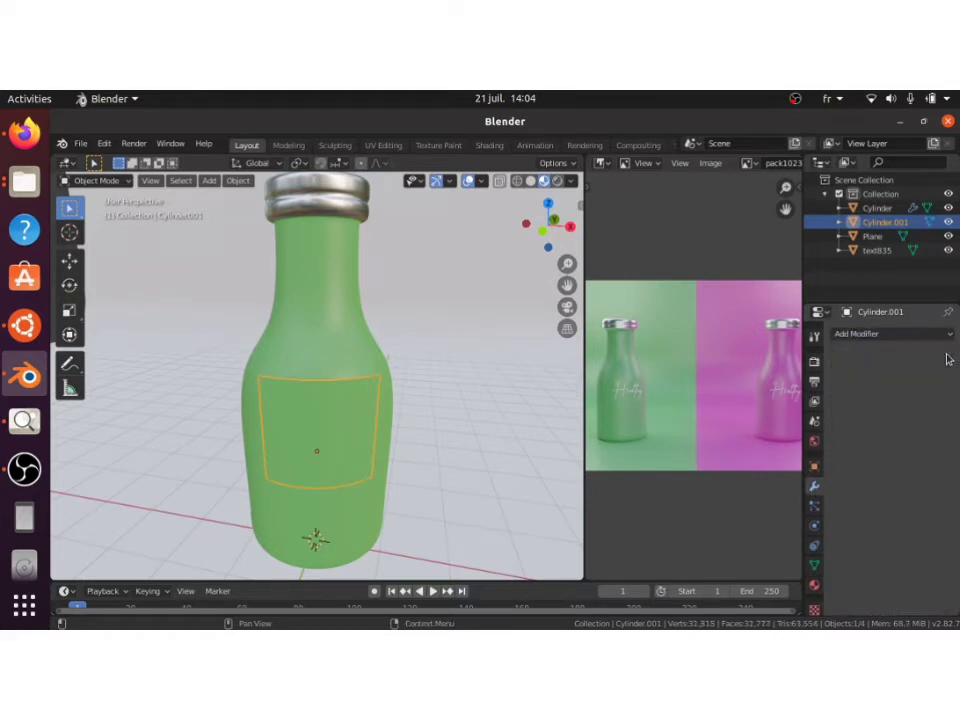
Step: Replace Material.001 on the label patch with the text835 material
middle_click_drag(430, 418, 423, 422)
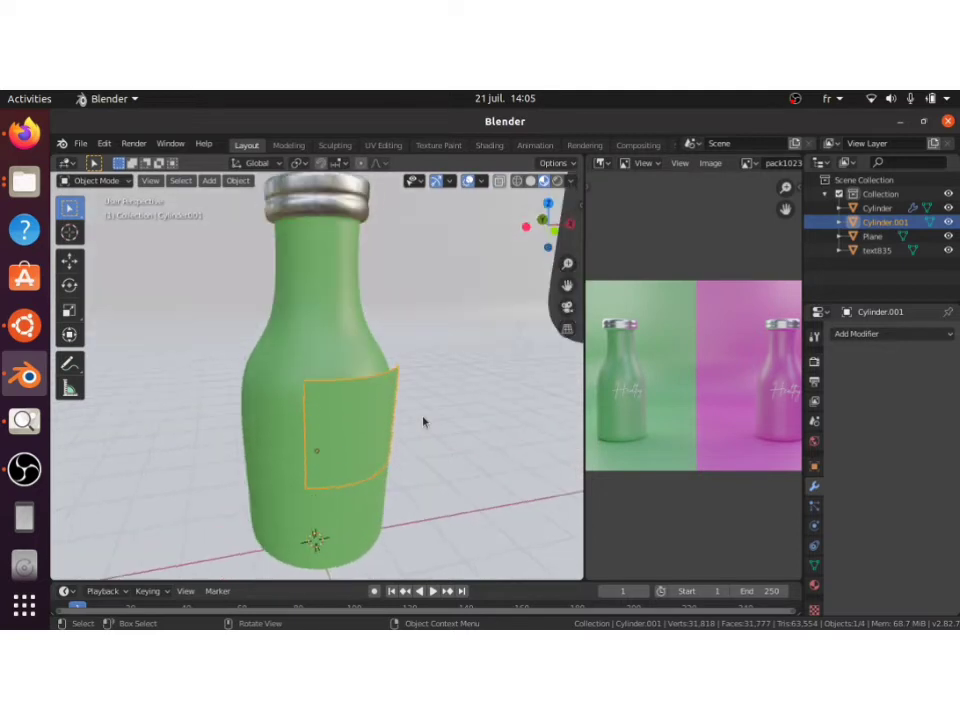
left_click(814, 586)
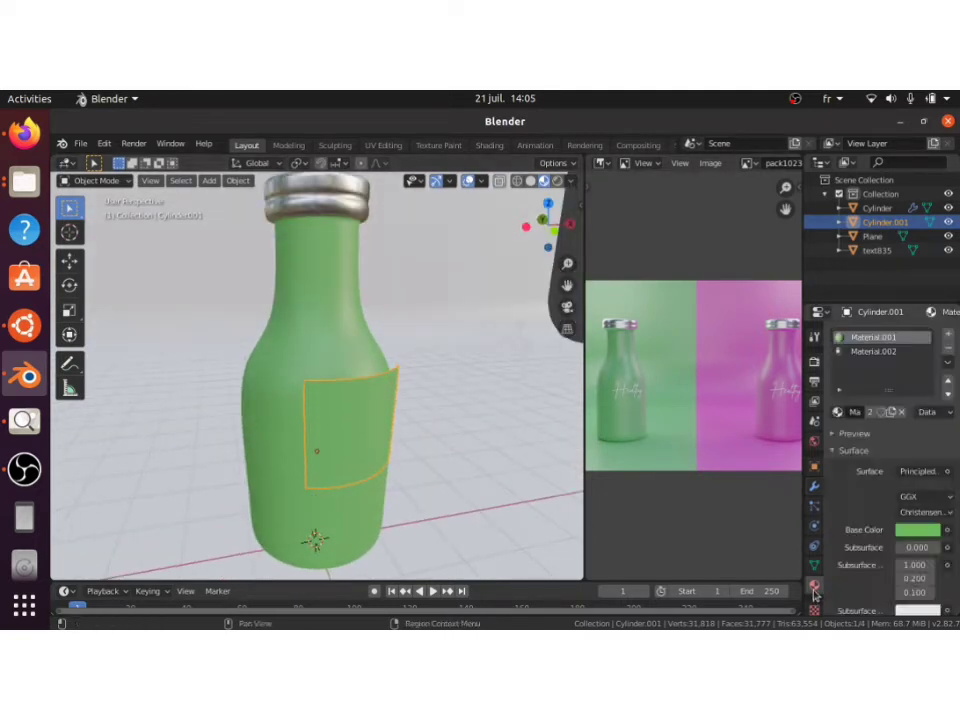
left_click(838, 412)
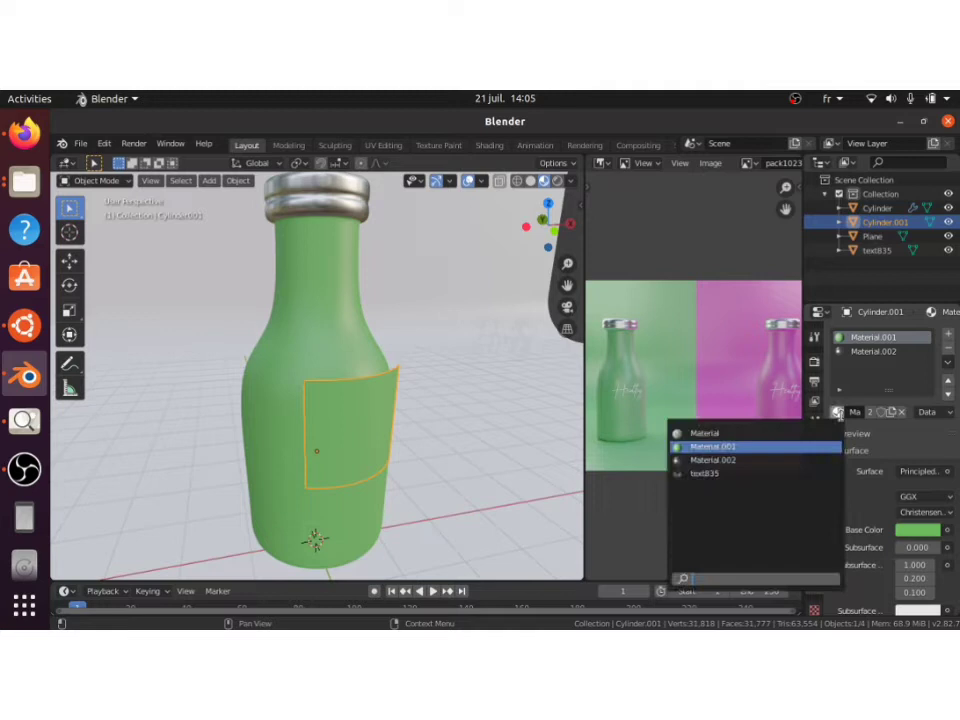
left_click(733, 472)
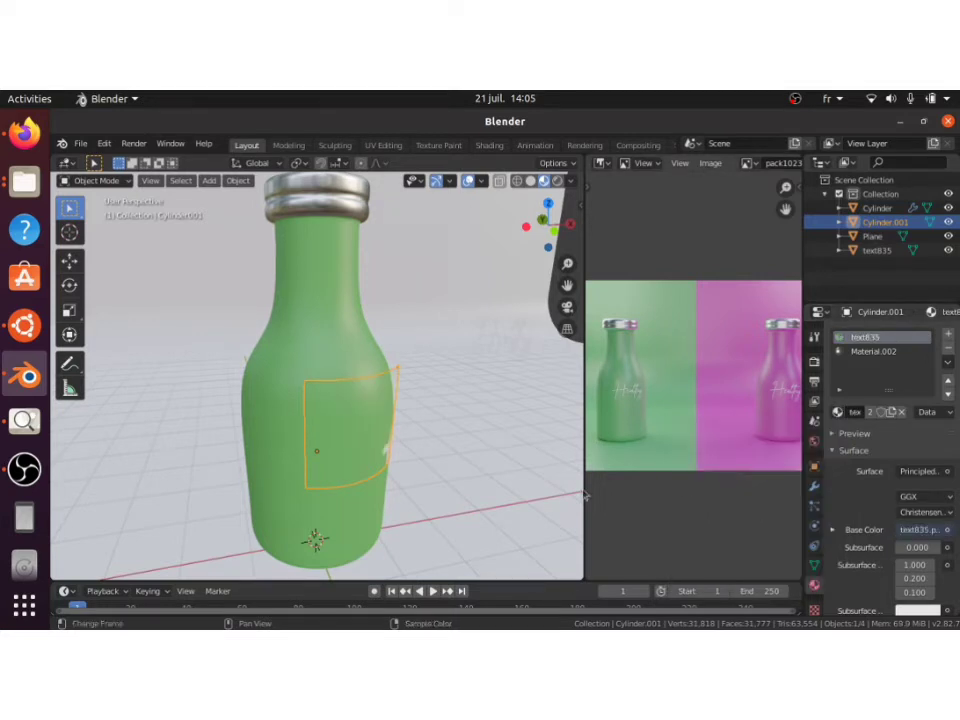
middle_click_drag(476, 479, 478, 479)
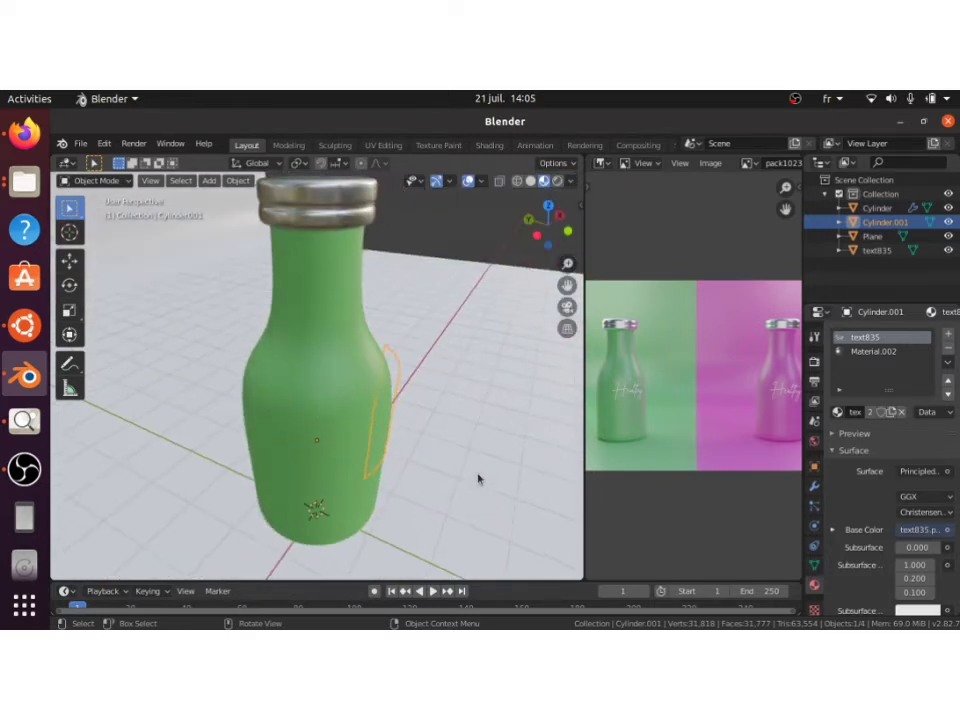
key("r")
key("x")
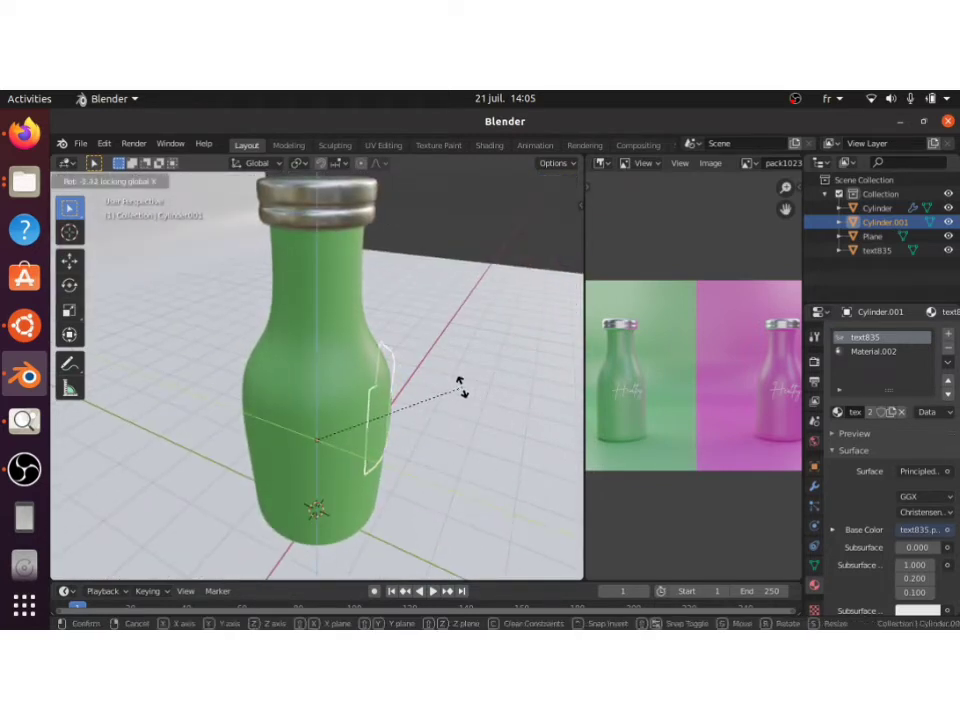
left_click(519, 458)
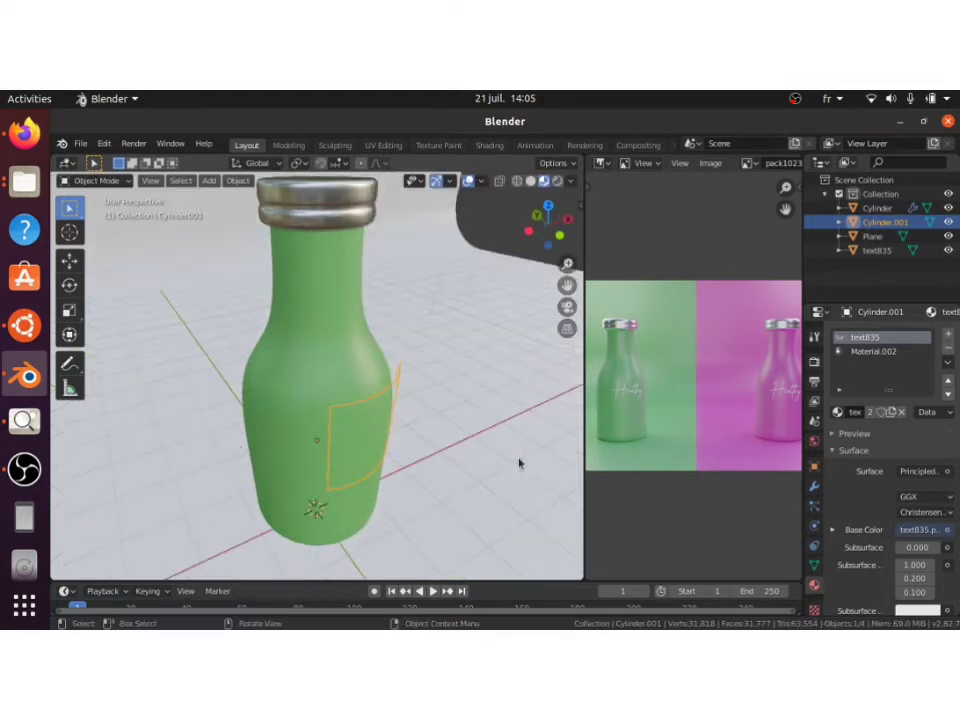
Step: Set the label patch's origin to its geometry
middle_click_drag(519, 463, 519, 463)
left_click(237, 180)
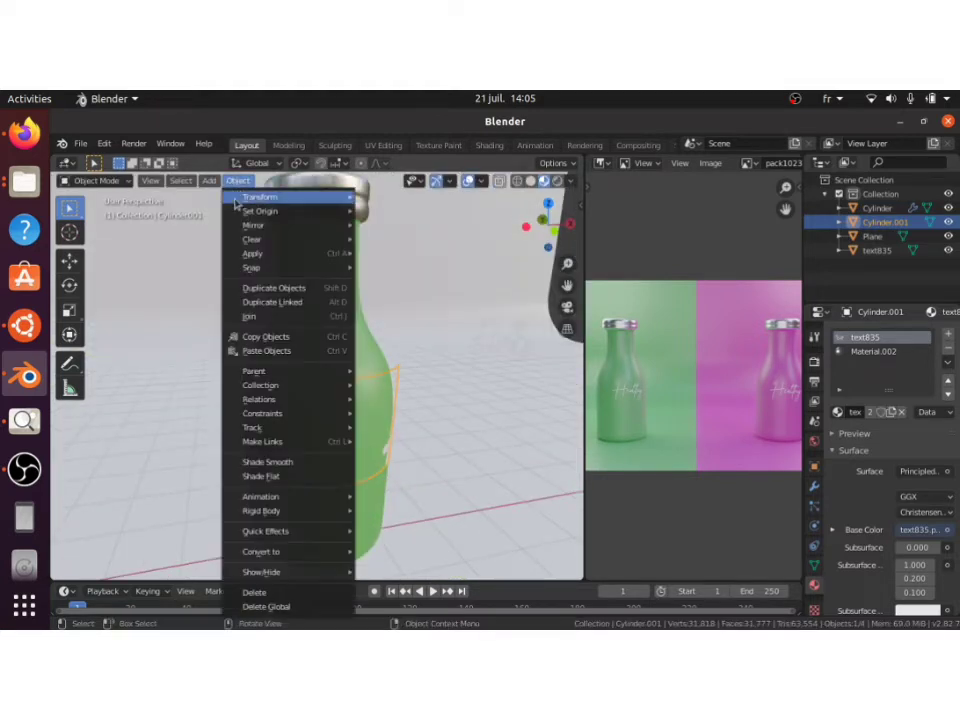
mouse_move(255, 213)
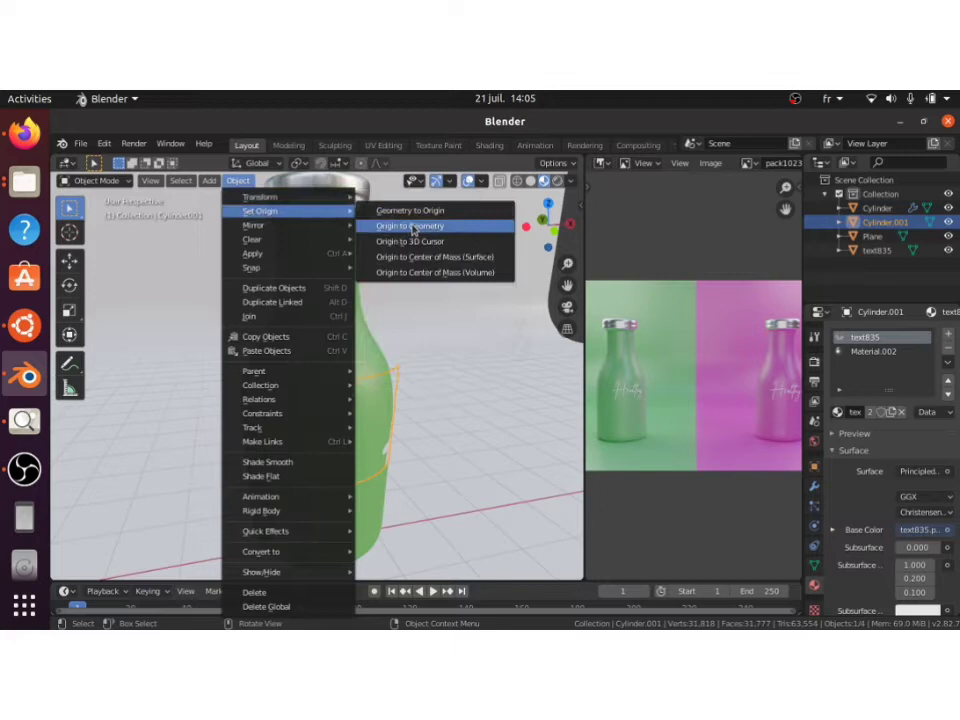
left_click(414, 224)
Step: Rotate the label patch a few degrees about the global X axis so it follows the bottle body's slope
key("KP_4")
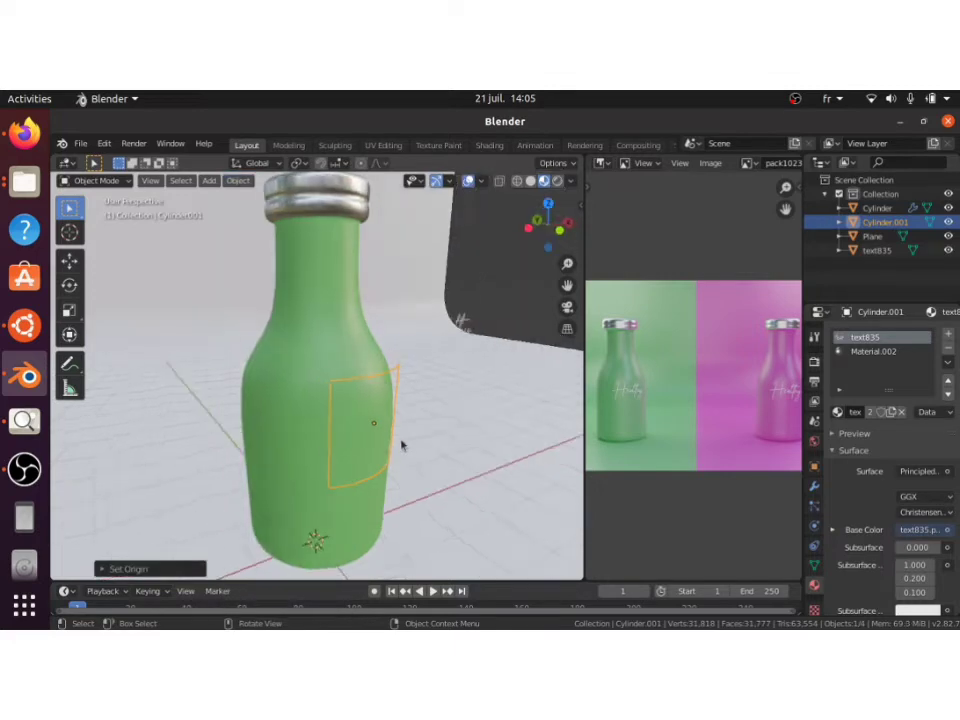
key("KP_4")
key("KP_4")
key("KP_4")
key("KP_8")
key("KP_Decimal")
key("KP_5")
key("KP_7")
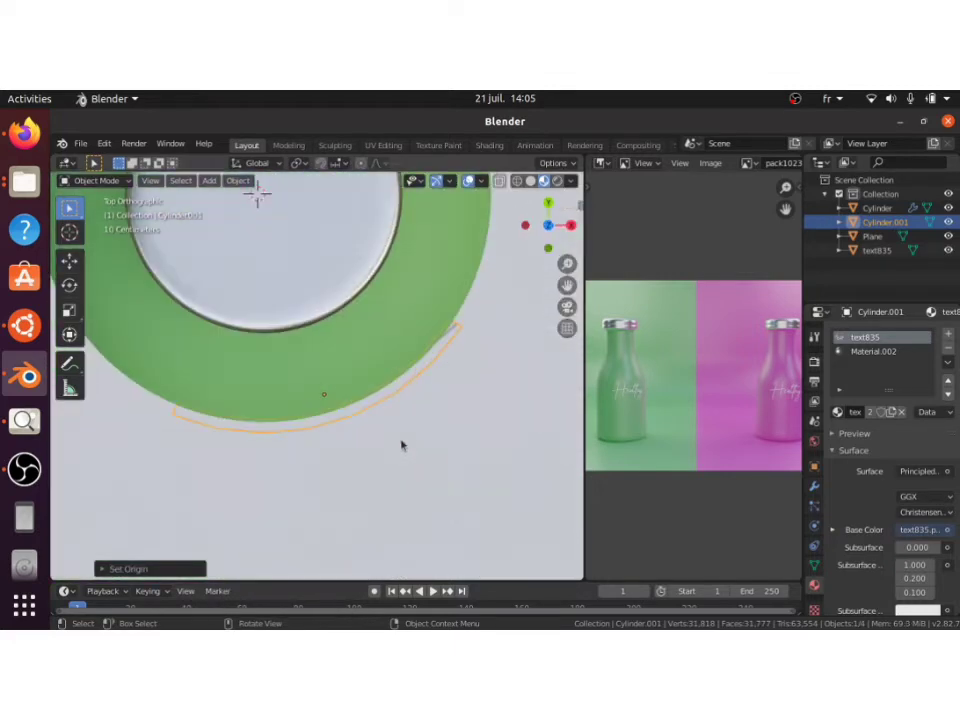
key("KP_2")
key("KP_8")
scroll(402, 446, "down", 2)
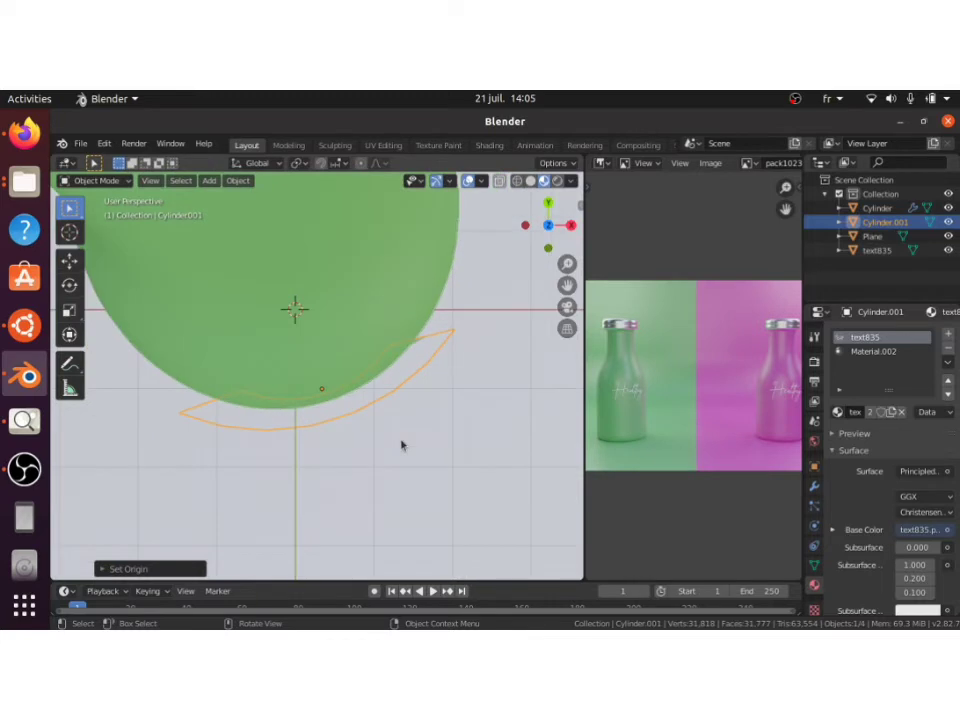
key("r")
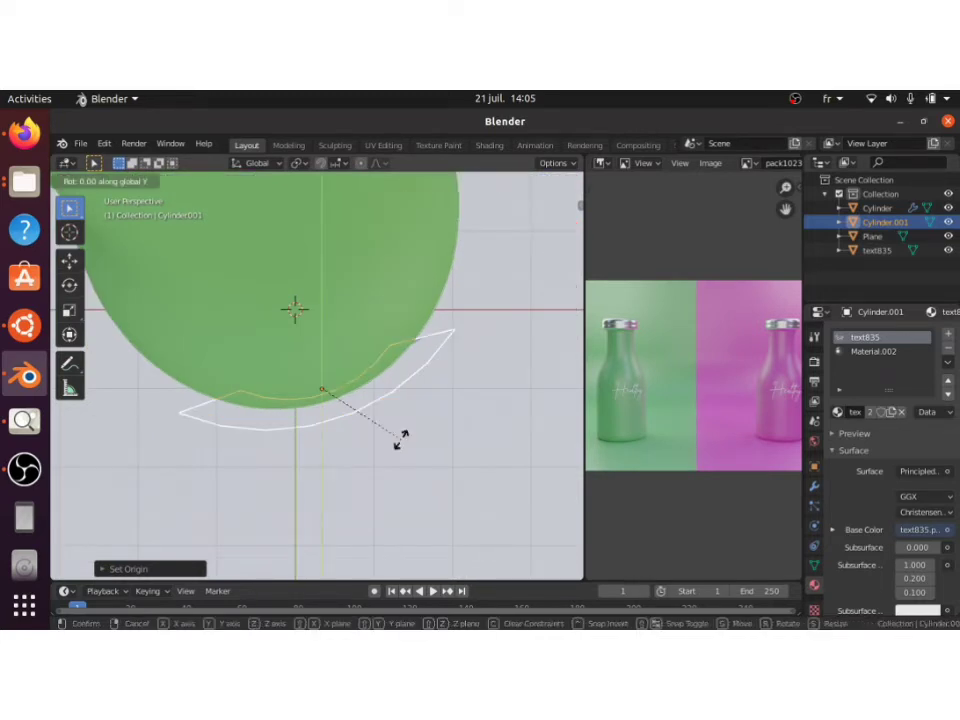
key("x")
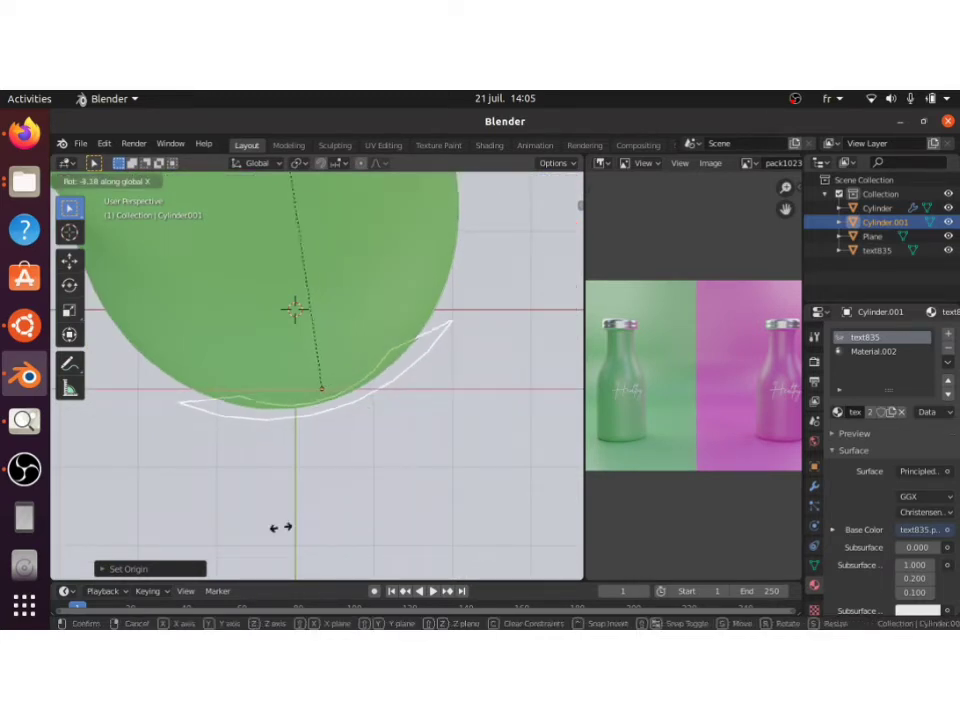
left_click(230, 322)
Step: Examine from several angles how the rotated label patch fits the bottle and where its lettering falls
key("KP_2")
key("KP_2")
key("KP_2")
key("KP_2")
key("KP_4")
key("KP_4")
key("KP_4")
key("KP_4")
key("KP_4")
key("KP_4")
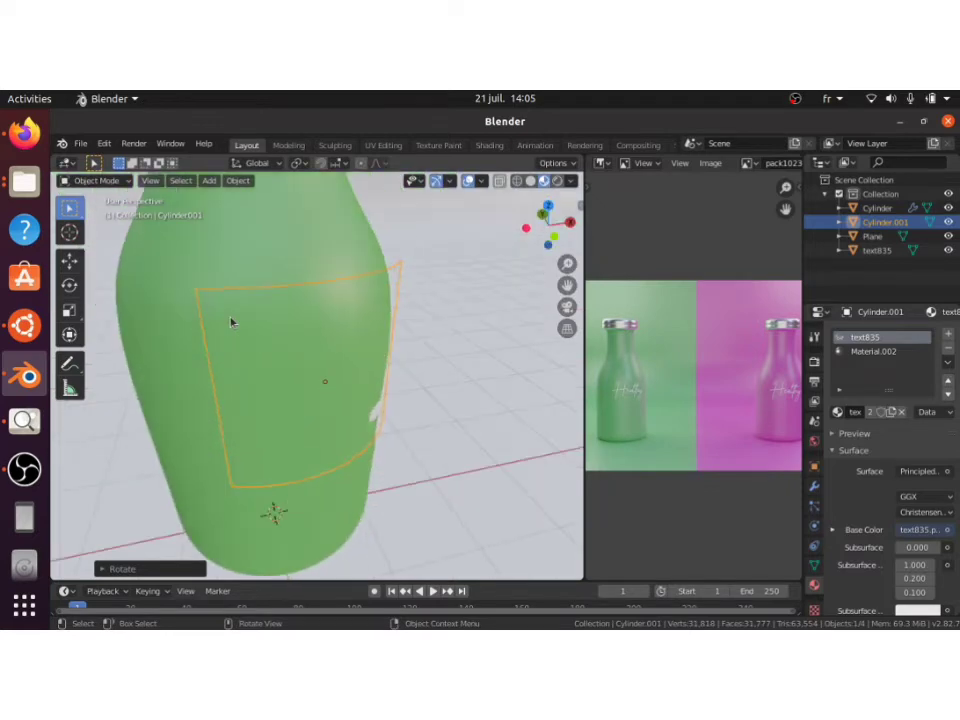
key("KP_6")
key("KP_6")
key("KP_6")
key("KP_6")
key("KP_6")
key("KP_6")
key("KP_6")
key("KP_6")
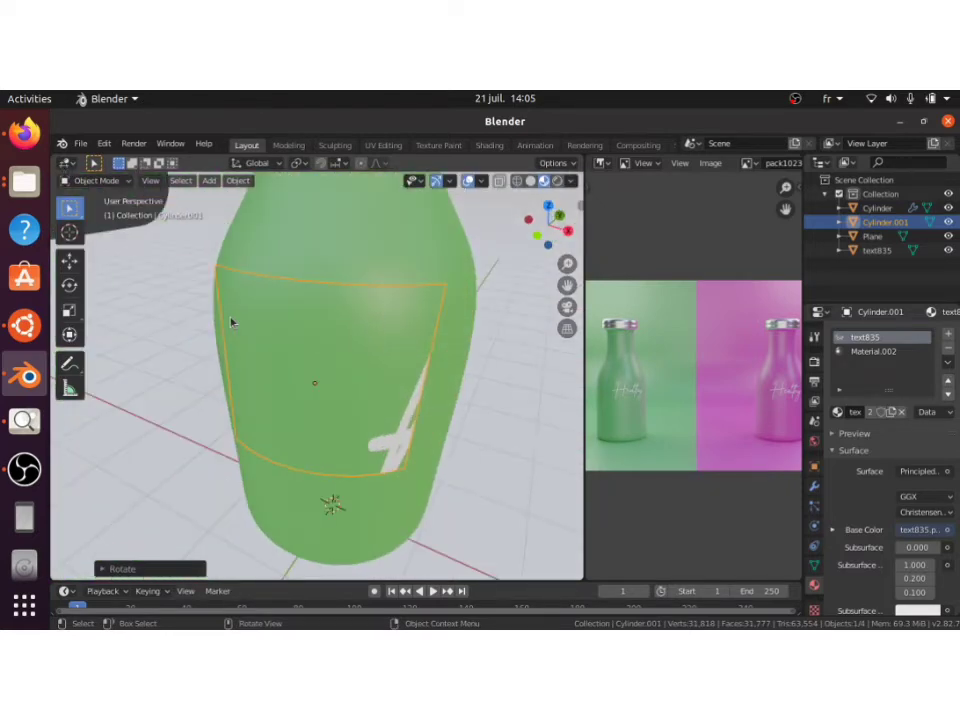
scroll(231, 322, "down", 5)
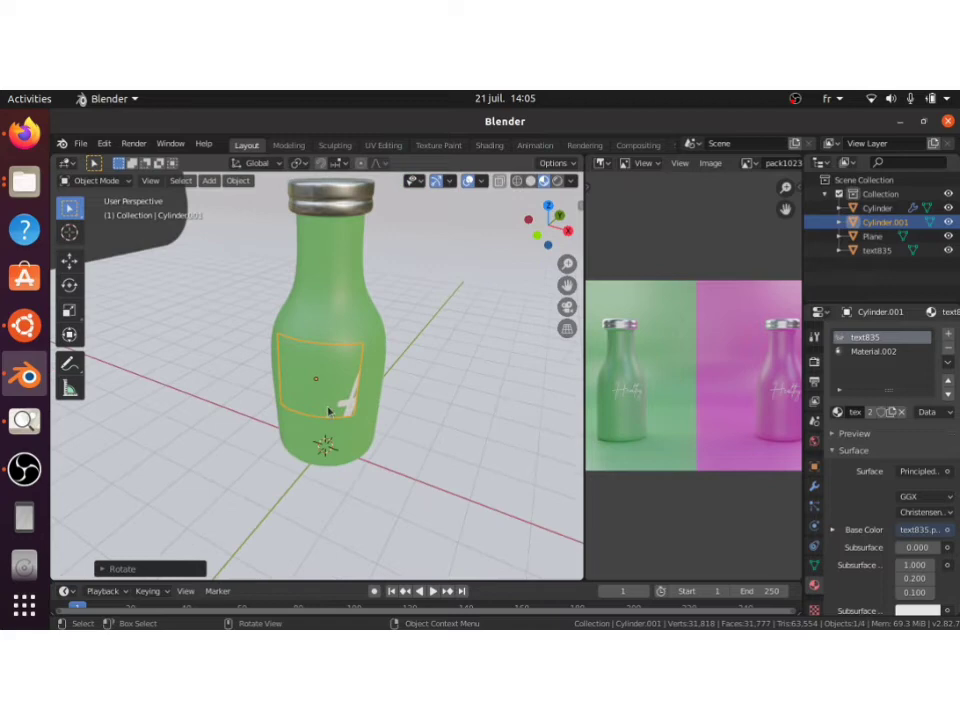
Step: In the UV Editing workspace, select all linked faces of the label patch and its whole UV island
left_click(381, 145)
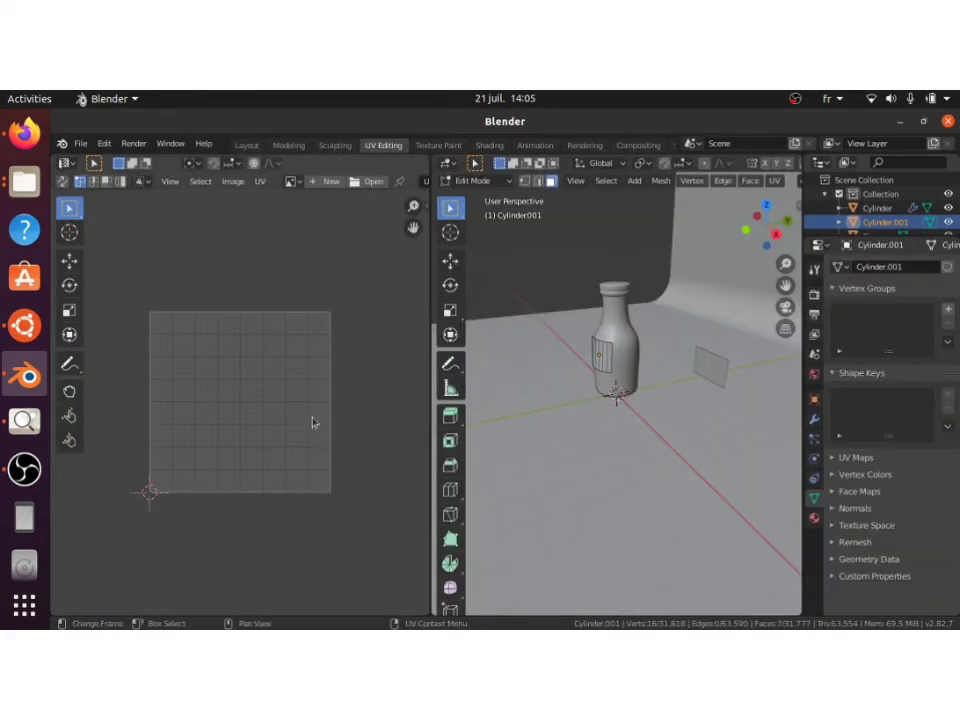
left_click(601, 362)
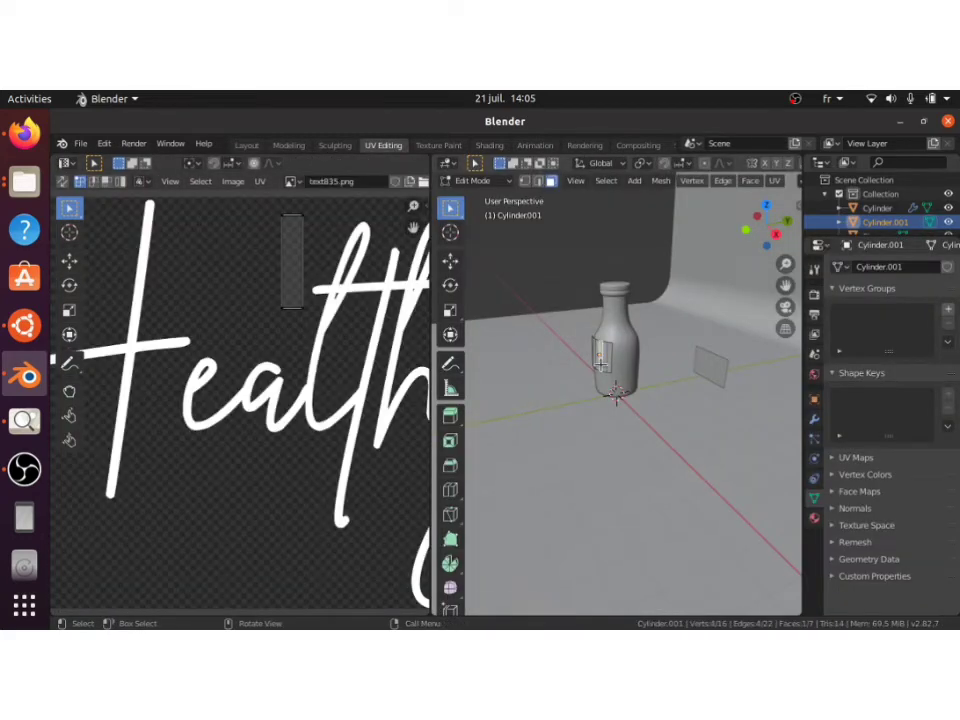
key("ctrl+l")
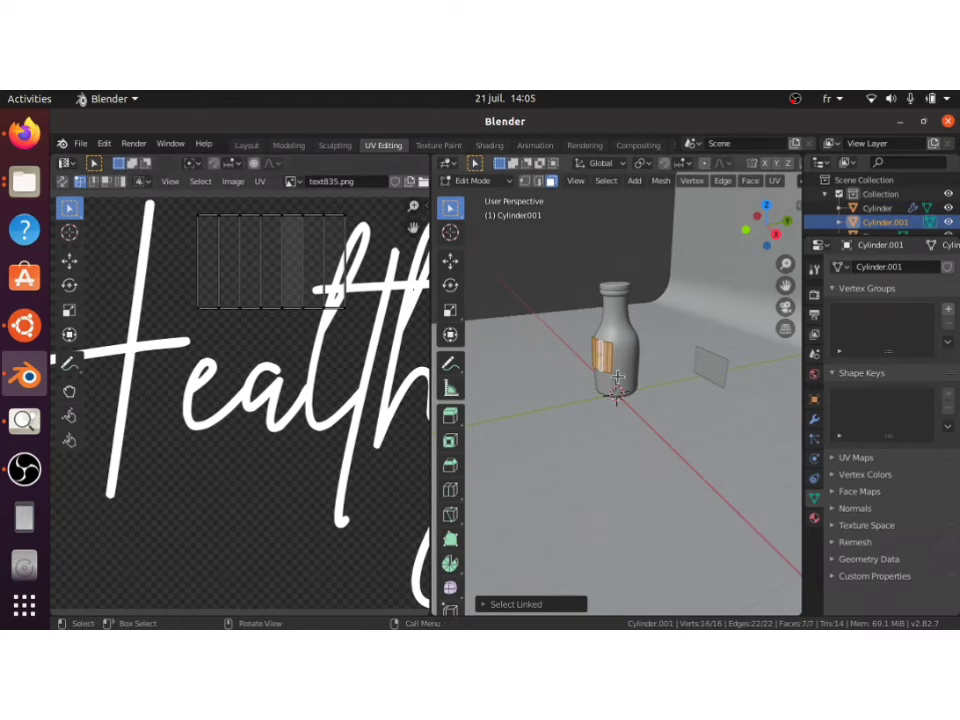
key("KP_Decimal")
scroll(617, 376, "down", 6)
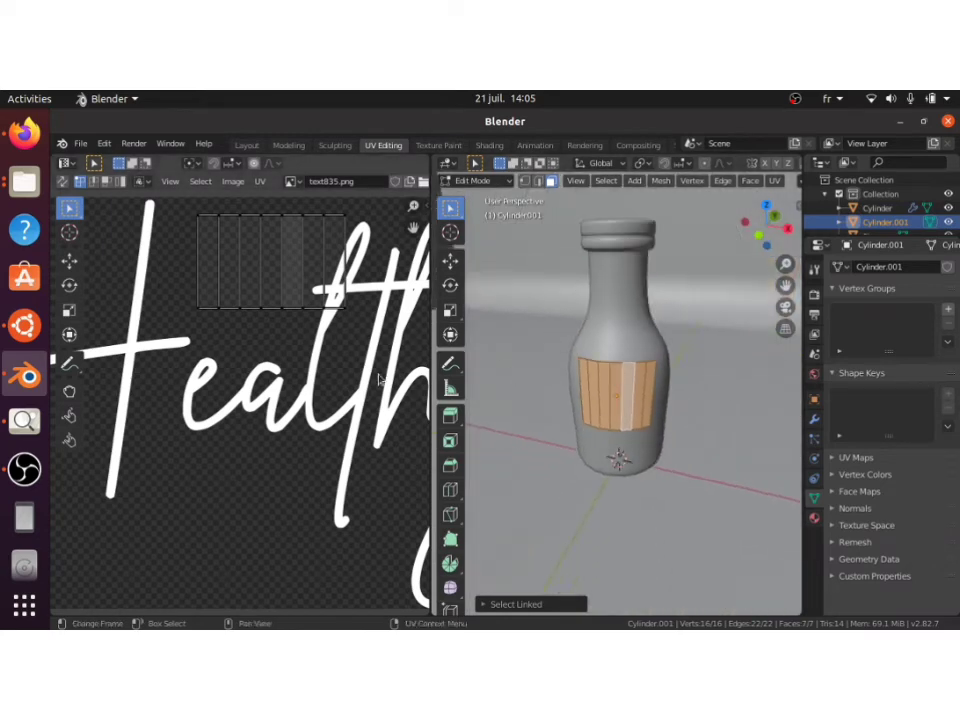
key("l")
scroll(272, 296, "down", 8)
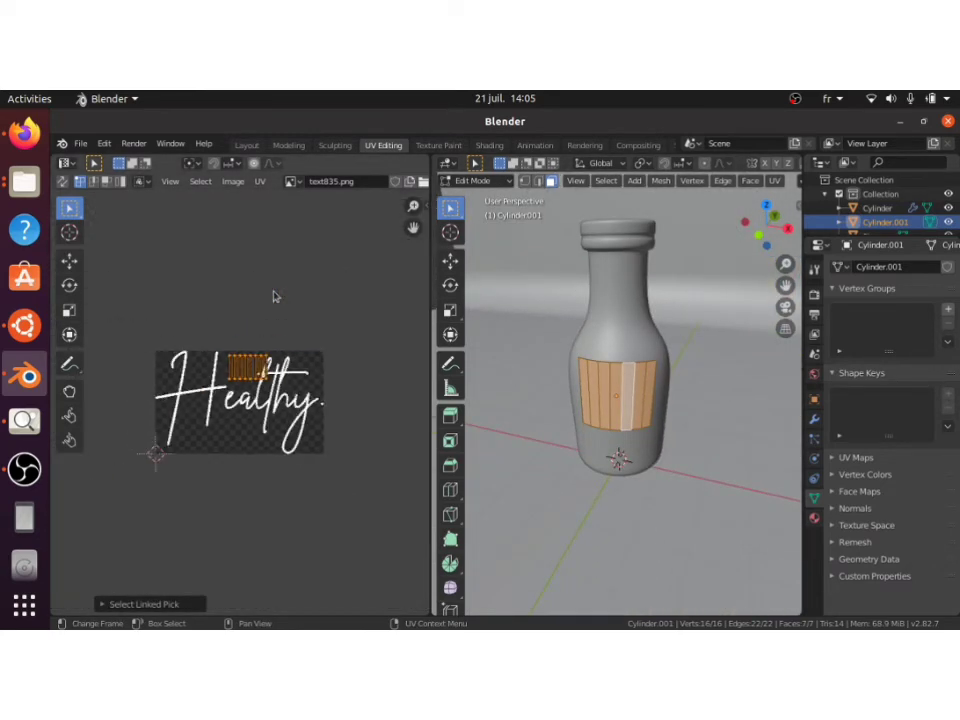
Step: Enlarge the label's UV island and centre it over the Healthy lettering so it encloses the whole text835.png image
key("g")
left_click(383, 524)
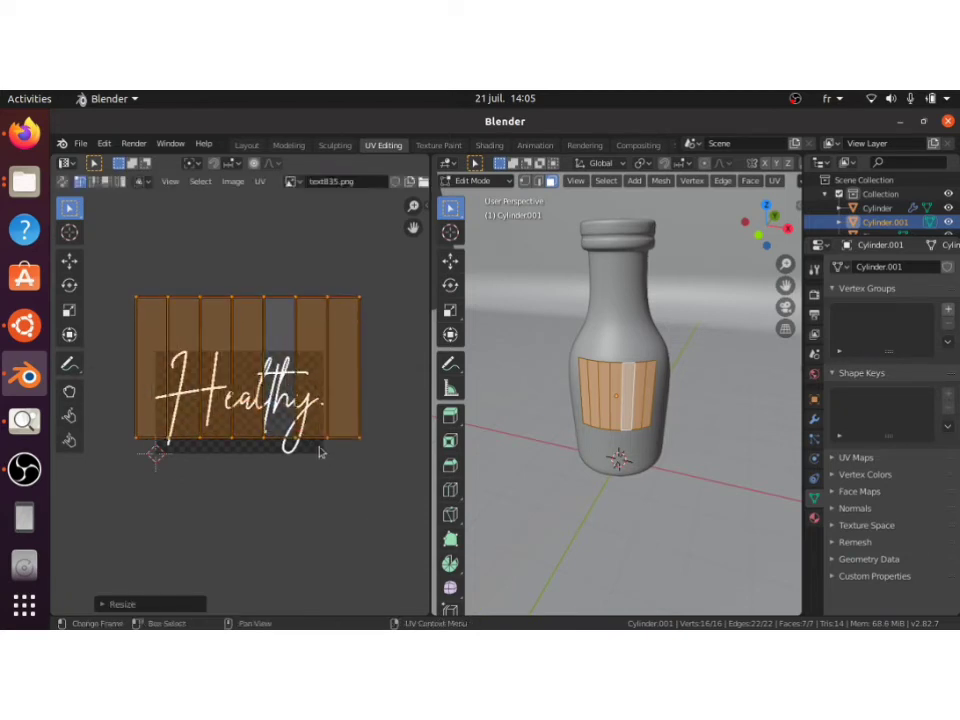
key("g")
left_click(321, 325)
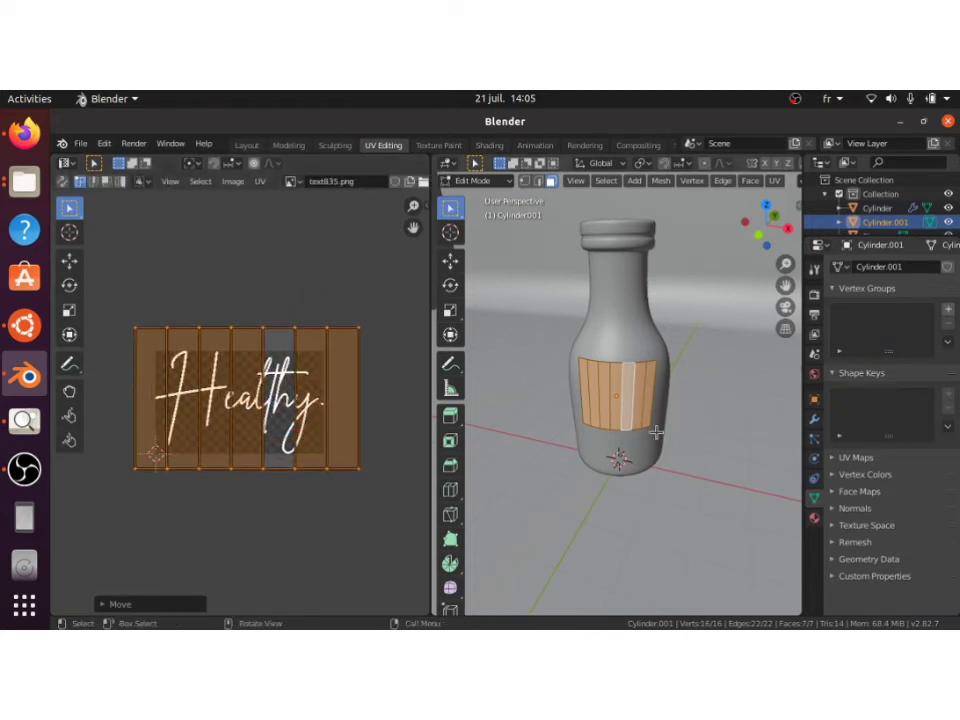
Step: Leave mesh editing on the label patch, display the bottle in material preview, and deselect the label
key("z")
key("2")
key("Tab")
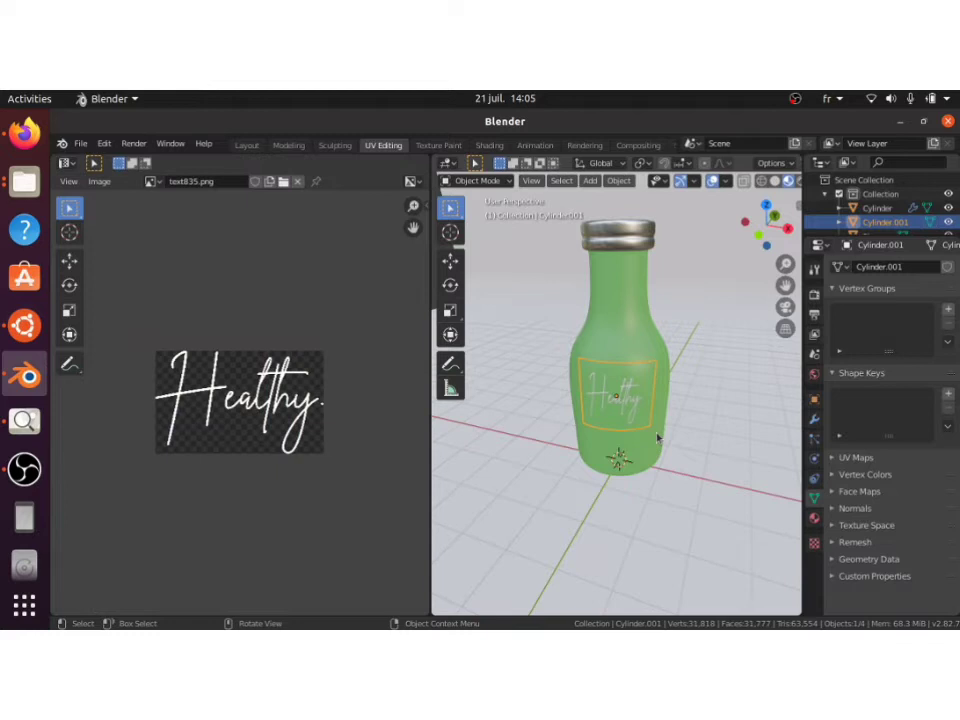
left_click(709, 413)
mouse_move(709, 413)
middle_mouse_down()
mouse_move(722, 386)
mouse_move(738, 396)
mouse_move(722, 398)
middle_mouse_up()
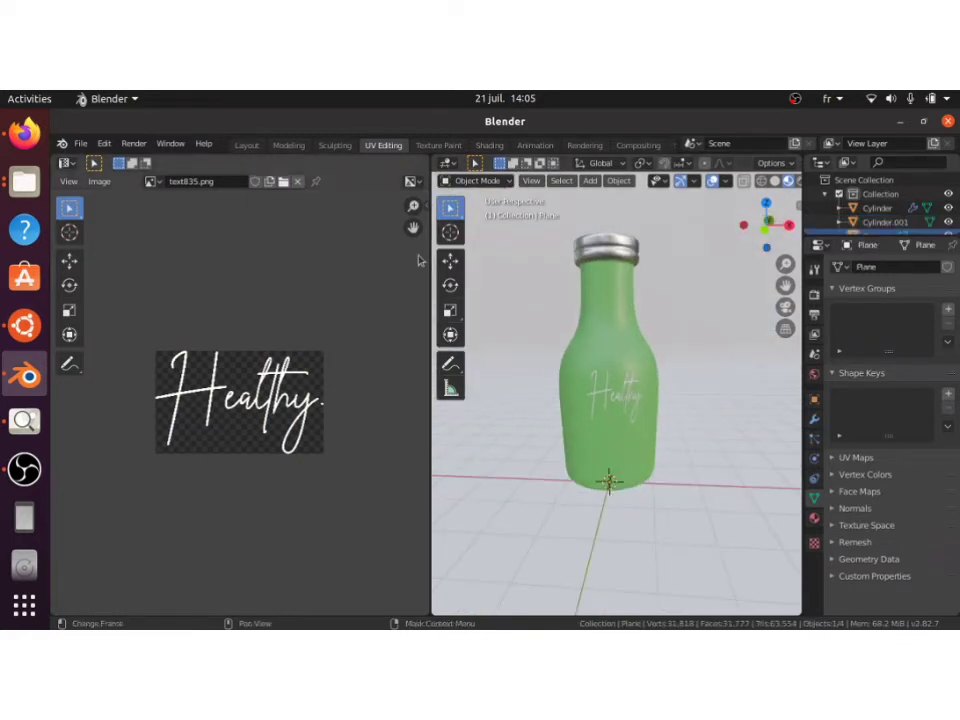
Step: Return to the Layout workspace, select the label patch, and show the whole bottle from the front
left_click(246, 145)
middle_click_drag(369, 253, 398, 361)
scroll(398, 361, "up", 3)
left_click(310, 370)
key("KP_Decimal")
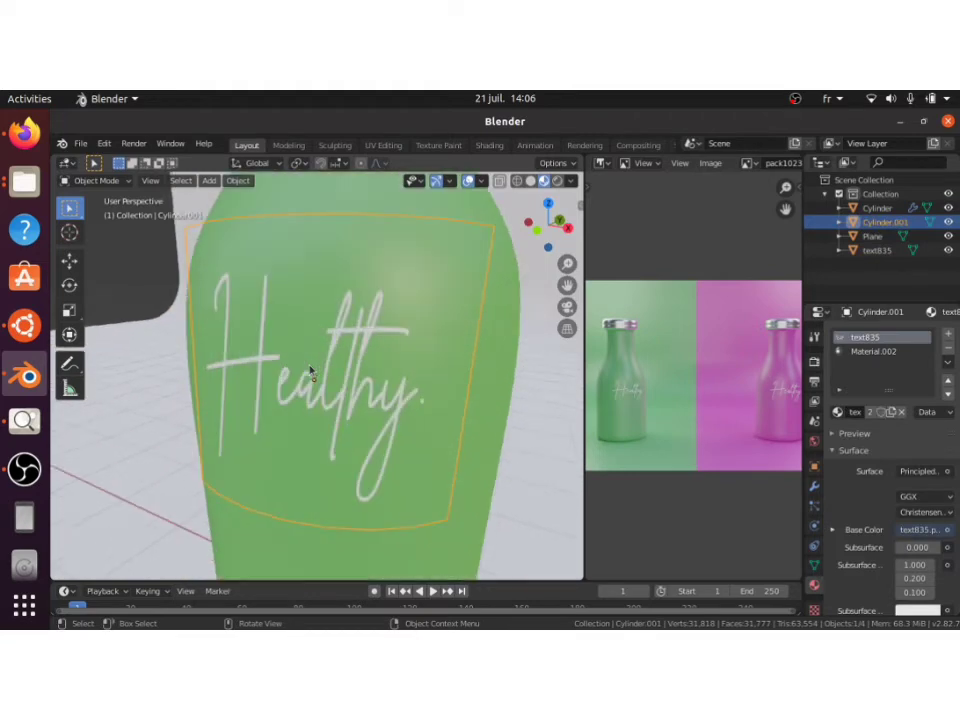
key("KP_4")
key("KP_4")
scroll(310, 370, "down", 6)
scroll(310, 370, "down", 5)
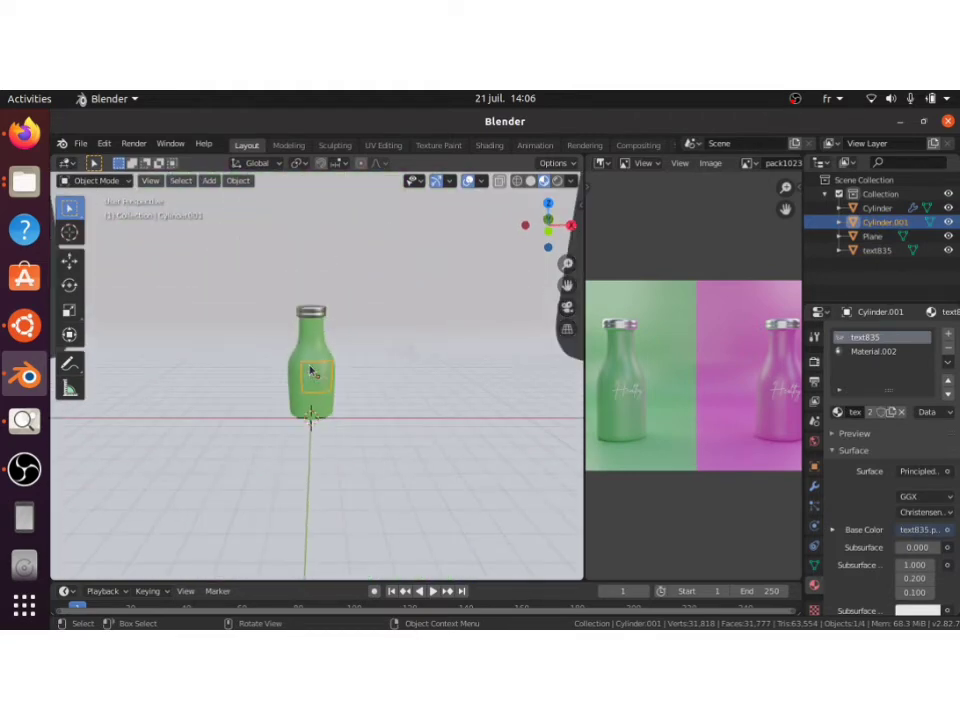
Step: Check the scene in rendered shading, frame the selected bottle, and return to material preview
key("Tab")
key("Tab")
key("shift+h")
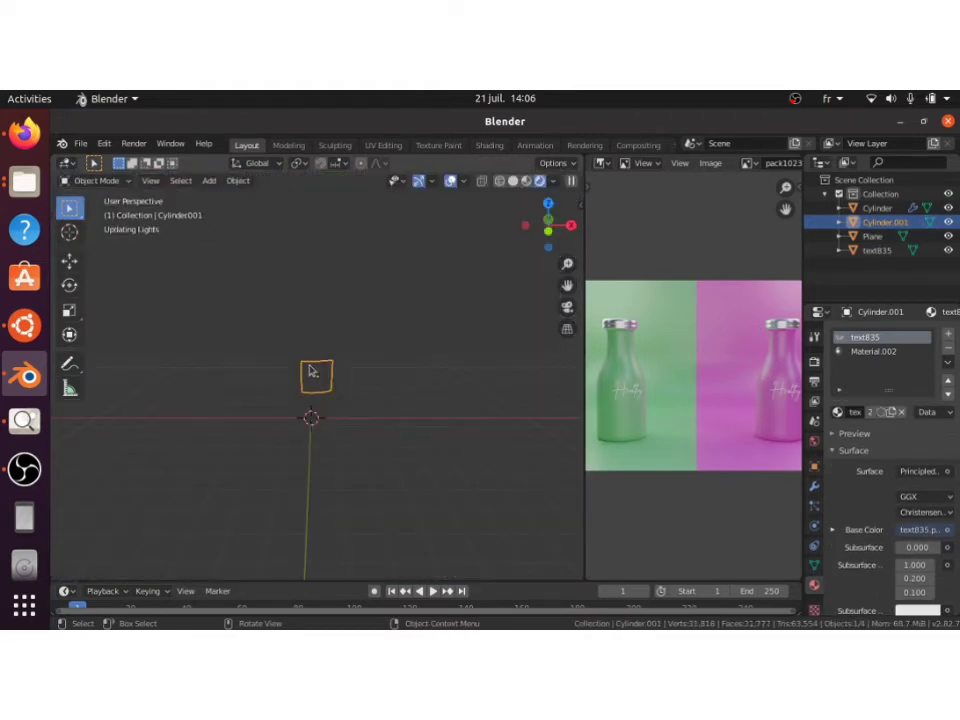
key("alt+h")
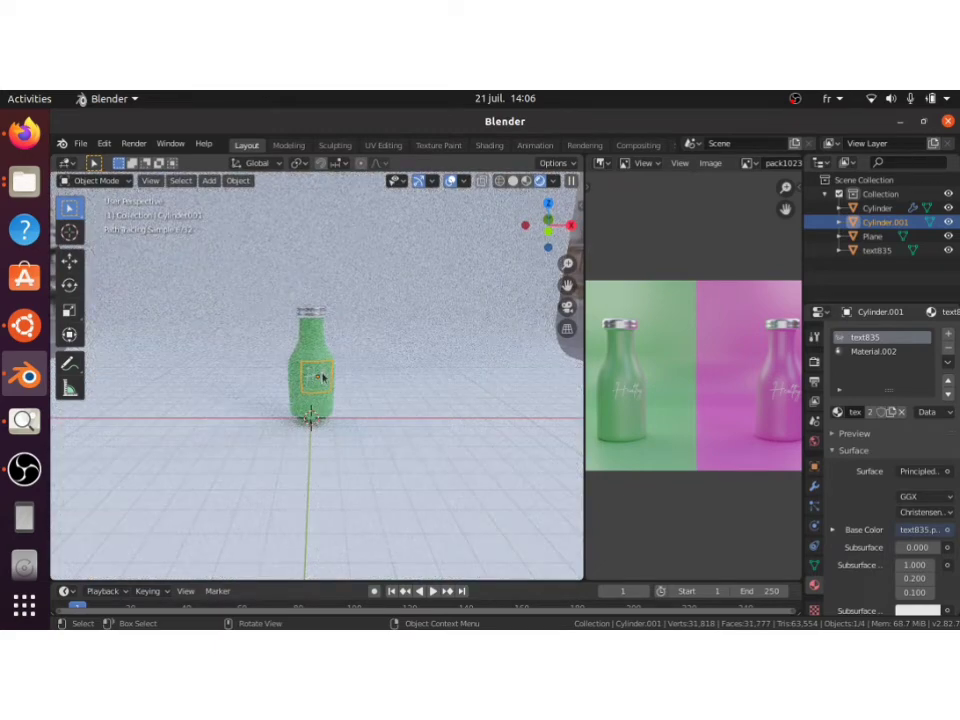
left_click(317, 345)
key("KP_Decimal")
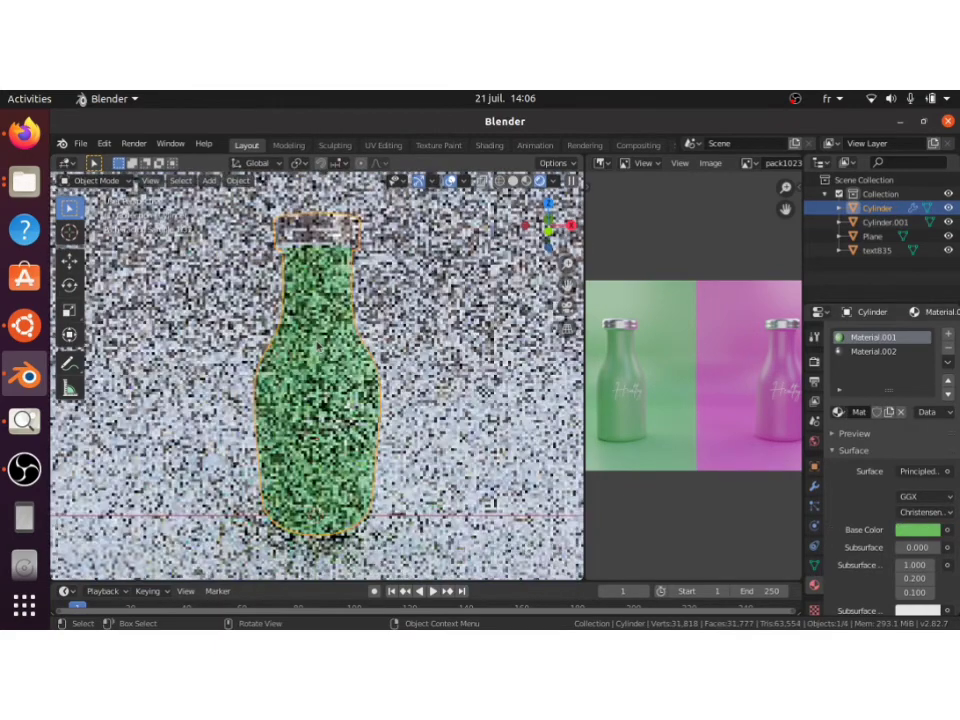
key("z")
key("2")
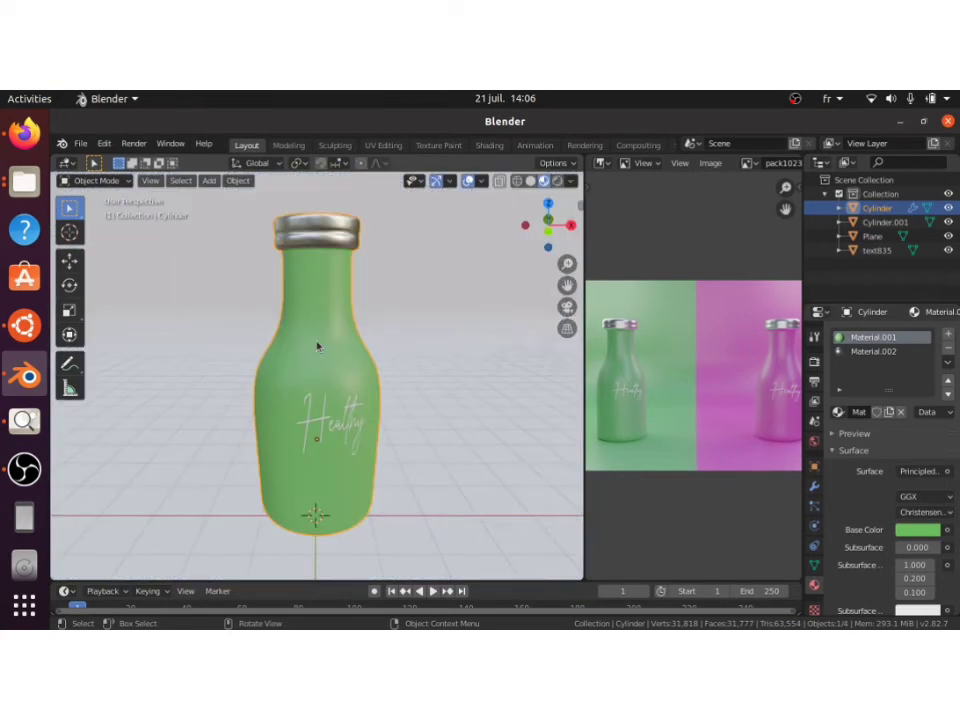
Step: Switch the render engine to Eevee and display the viewport in rendered shading
scroll(906, 517, "down", 6)
scroll(907, 513, "down", 3)
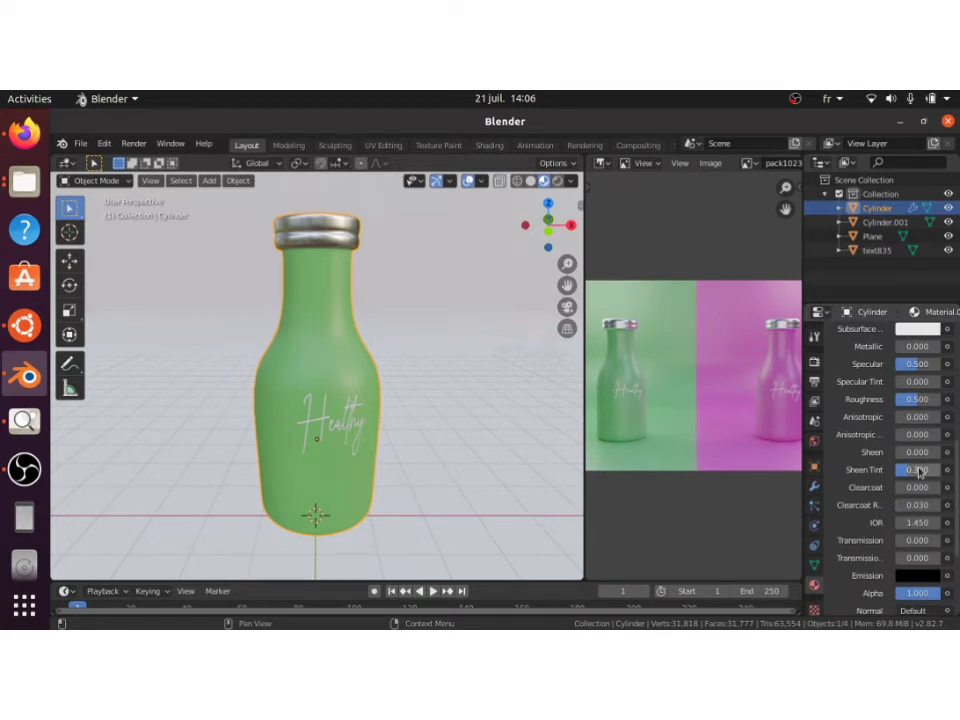
left_click(815, 338)
left_click(814, 362)
left_click(918, 336)
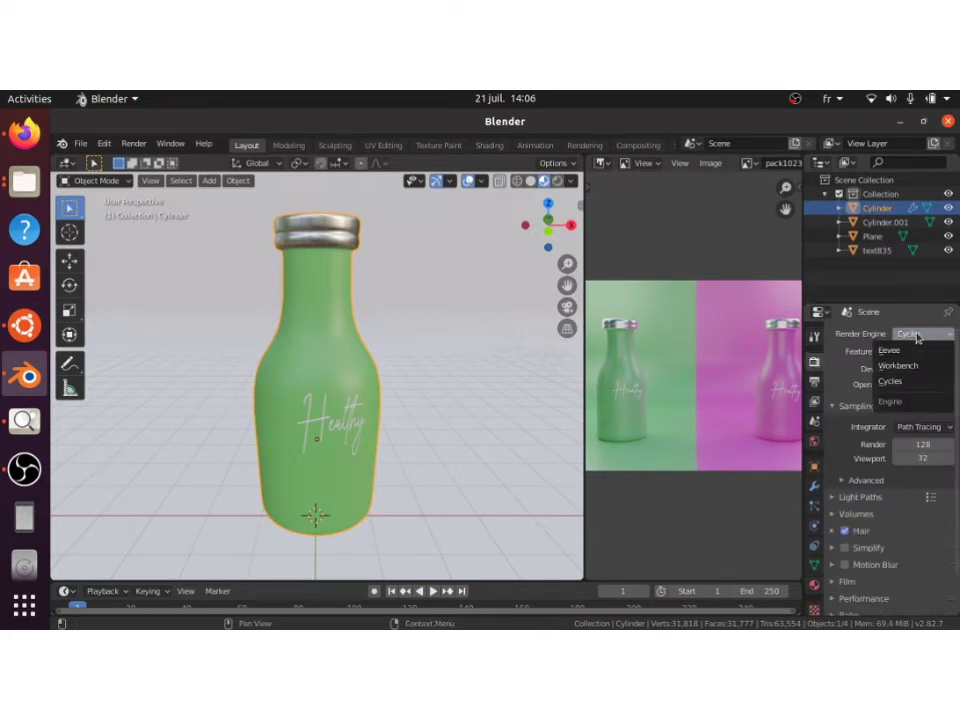
left_click(889, 350)
key("z")
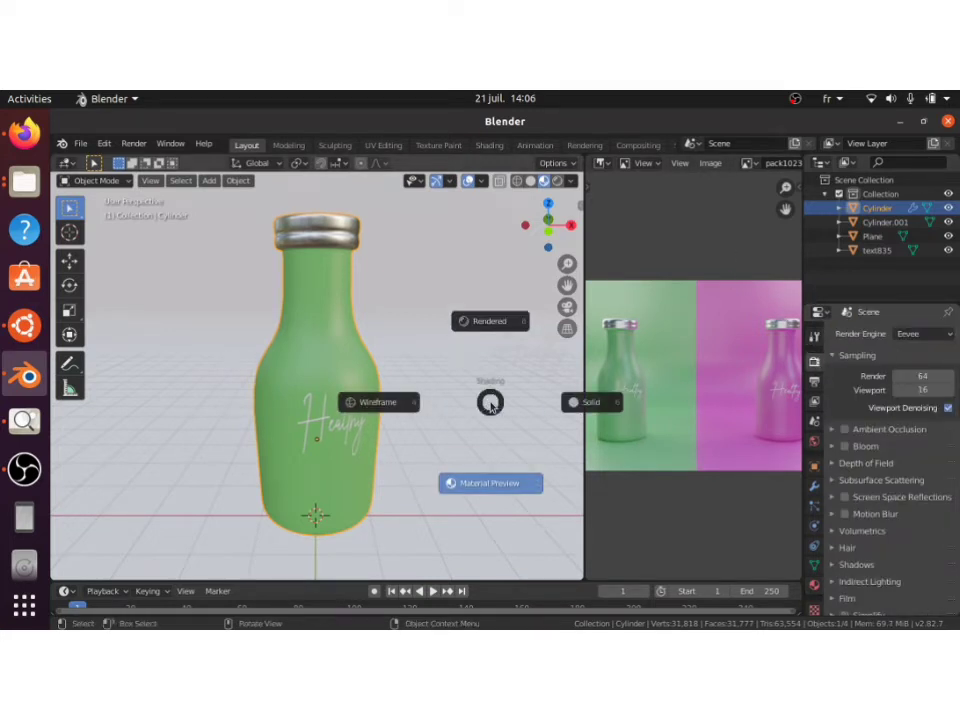
left_click(491, 406)
scroll(491, 406, "down", 3)
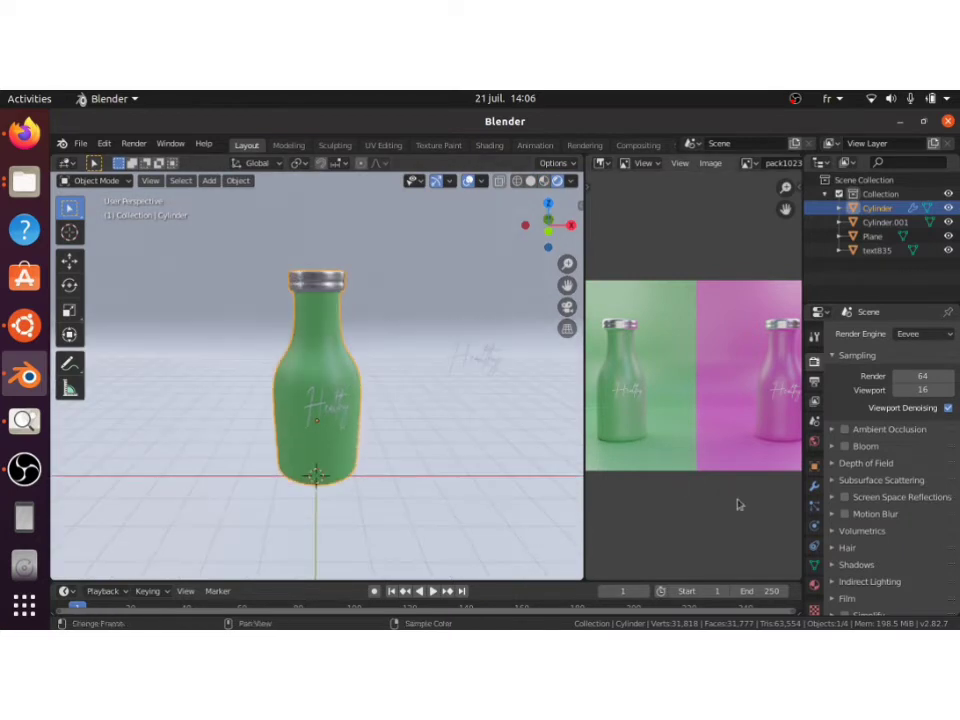
Step: Set the sheen and the specular of the bottle's Material.001 to 1.000
left_click(815, 587)
scroll(844, 542, "up", 6)
scroll(844, 542, "down", 6)
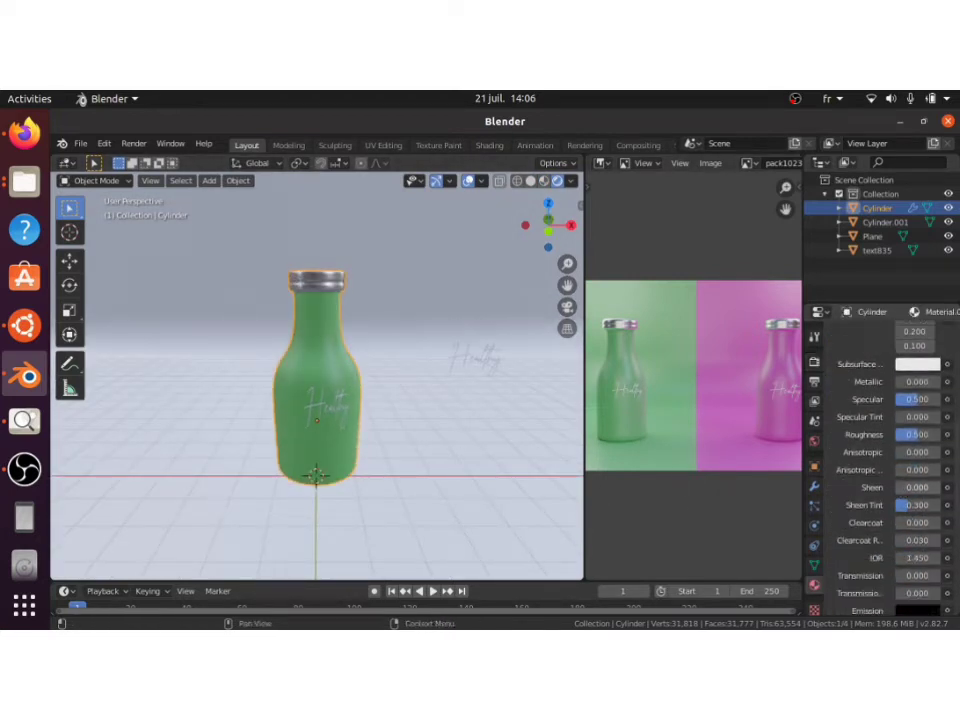
left_click_drag(909, 487, 950, 487)
left_click_drag(911, 401, 940, 401)
middle_click_drag(347, 425, 336, 428)
Step: Hide the separate text835 image plane behind the bottle and return the viewport to material preview
left_click(476, 364)
key("h")
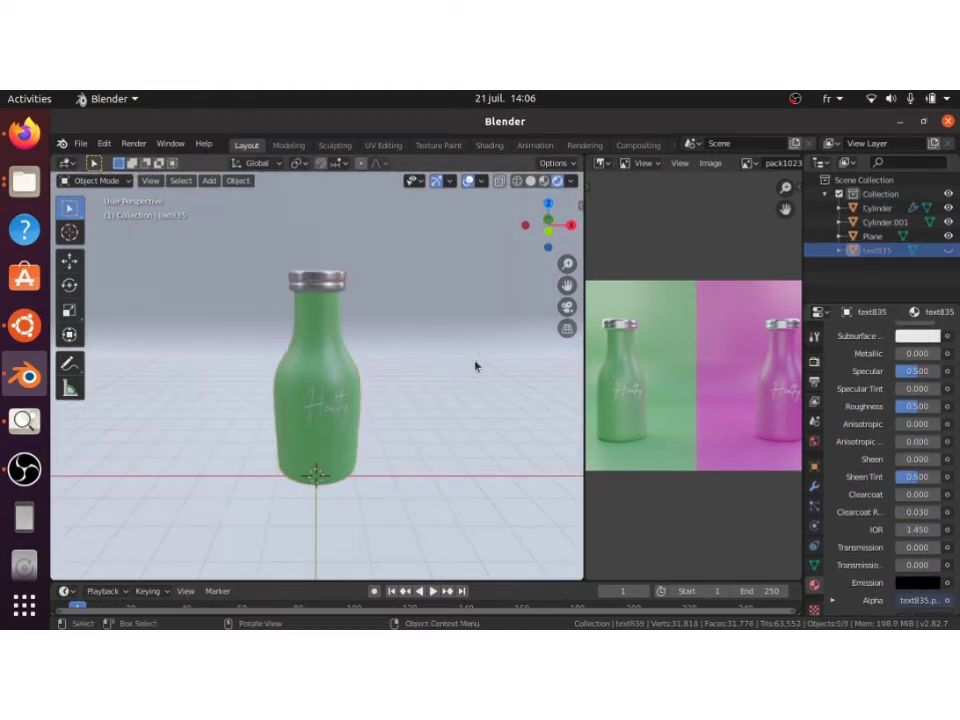
scroll(476, 366, "down", 1)
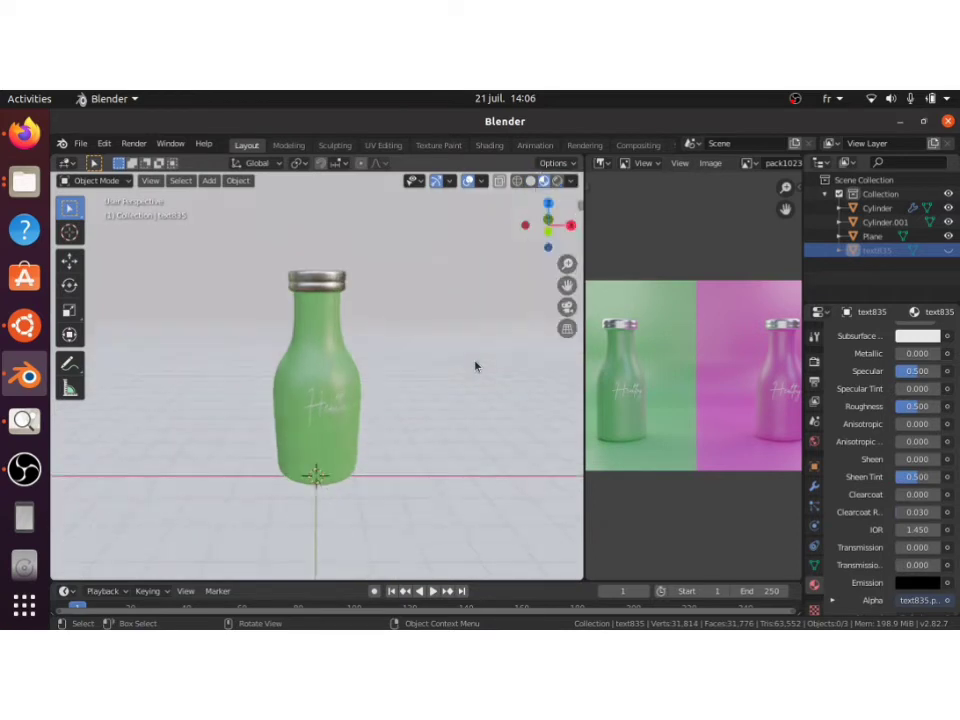
scroll(476, 366, "down", 2)
scroll(476, 366, "up", 2)
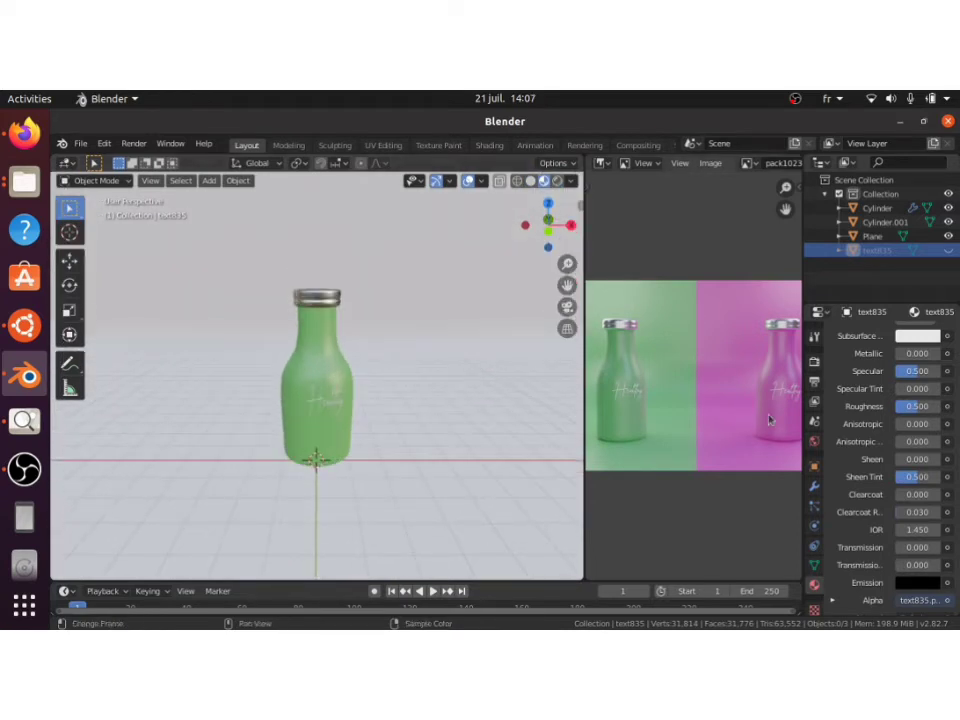
Step: Duplicate the green bottle together with its Healthy label and place the copy beside the original along the X axis
left_click(332, 396)
left_click(326, 340, "shift")
scroll(326, 340, "down", 2)
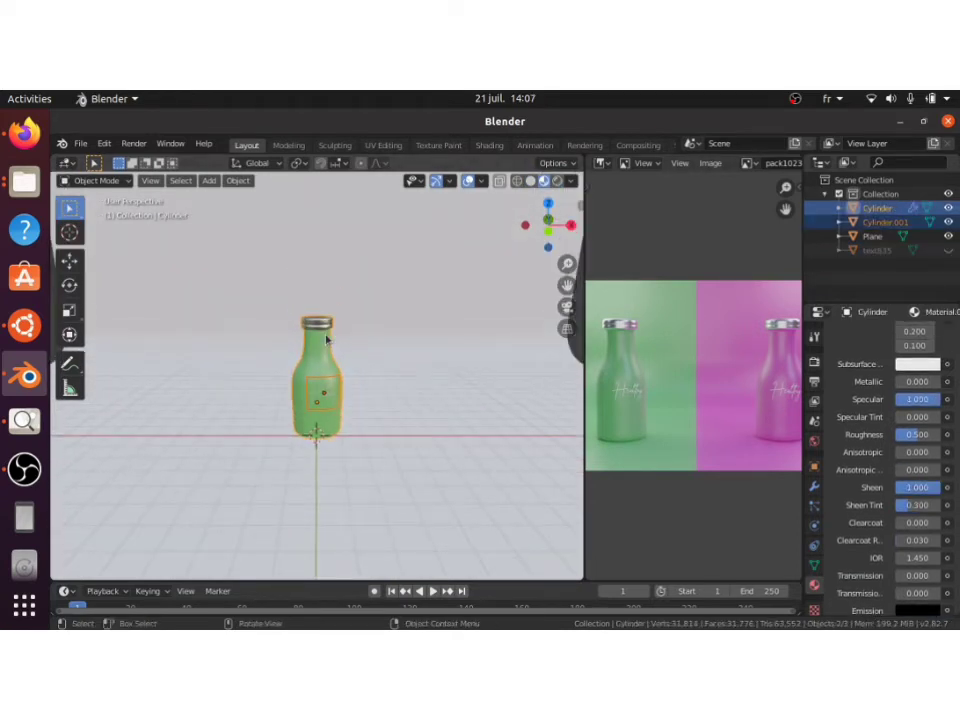
key("z")
key("6")
scroll(326, 340, "down", 1)
key("shift+d")
key("x")
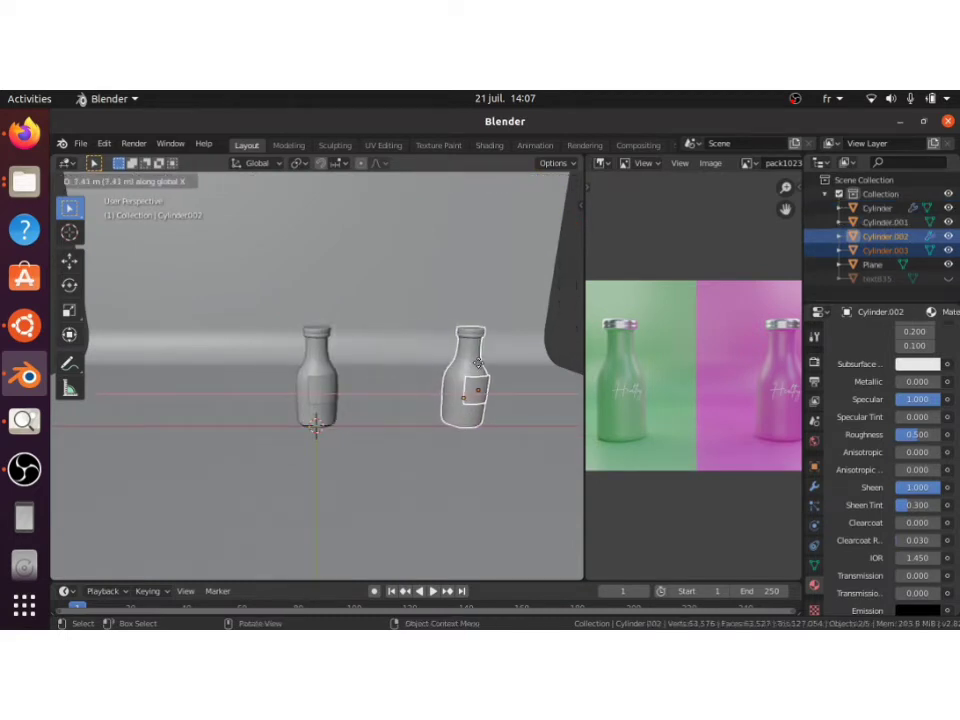
left_click(436, 354)
Step: Give the duplicate bottle its own independent copy of the green material and show it in material preview
left_click(436, 354)
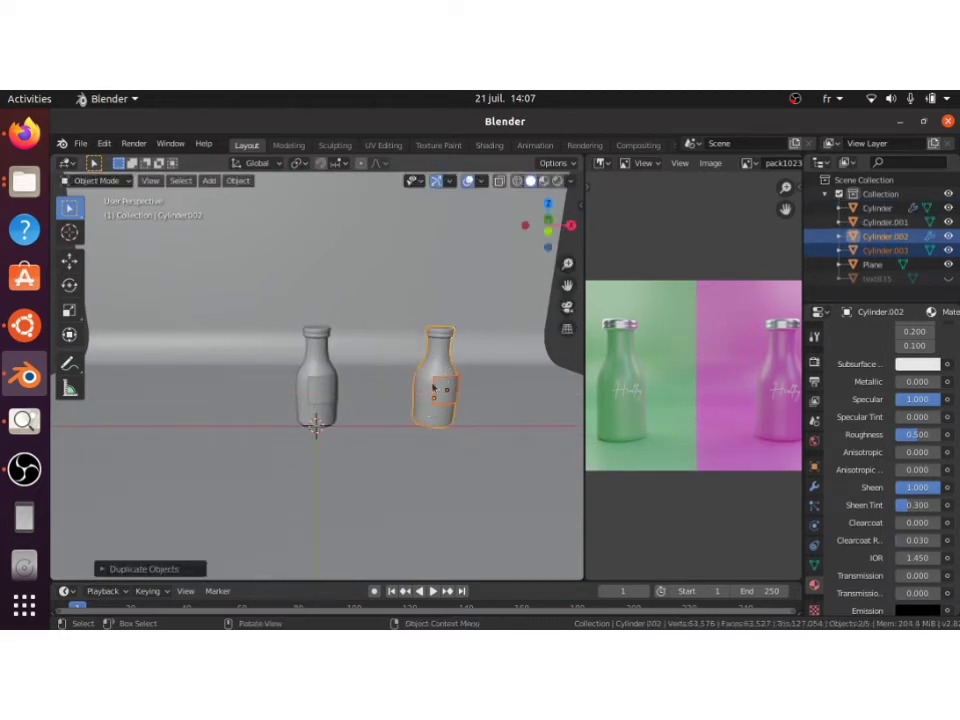
key("KP_Decimal")
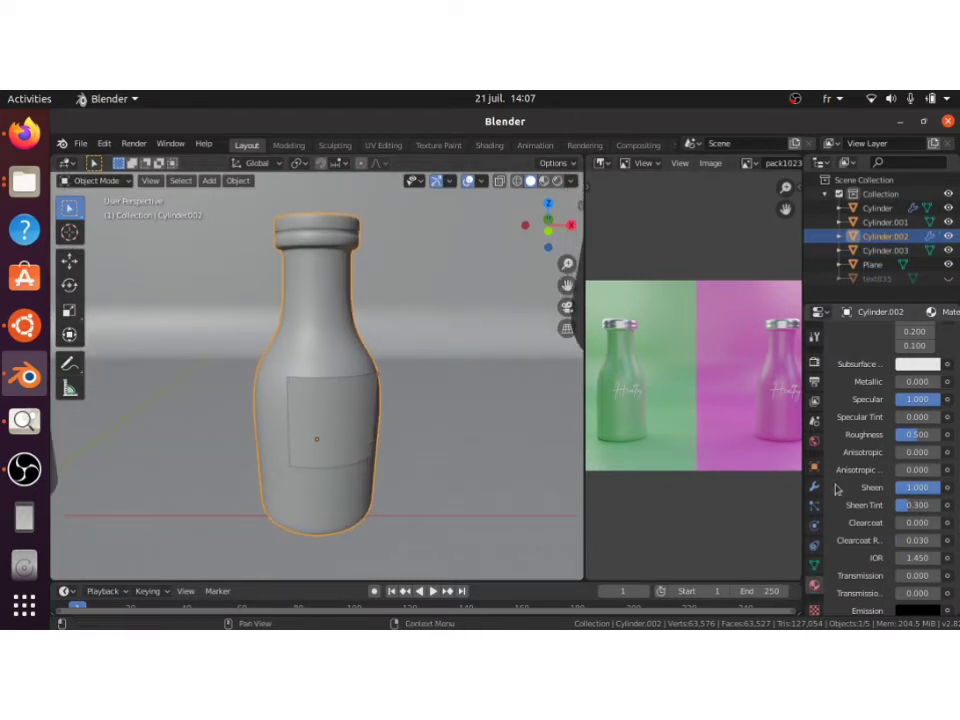
scroll(836, 488, "up", 8)
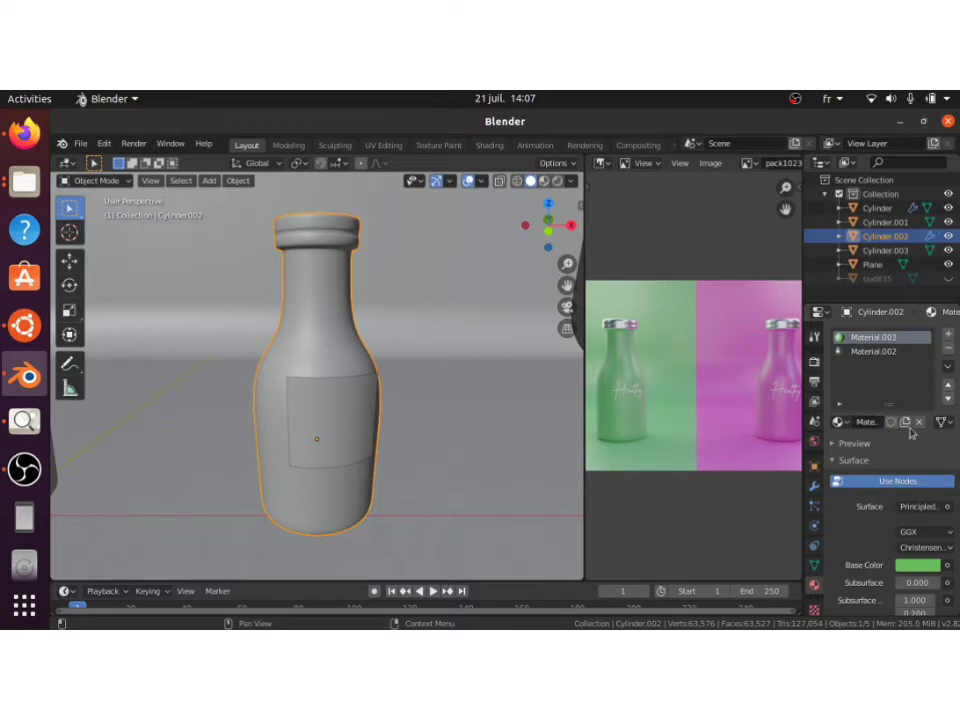
key("Tab")
key("z")
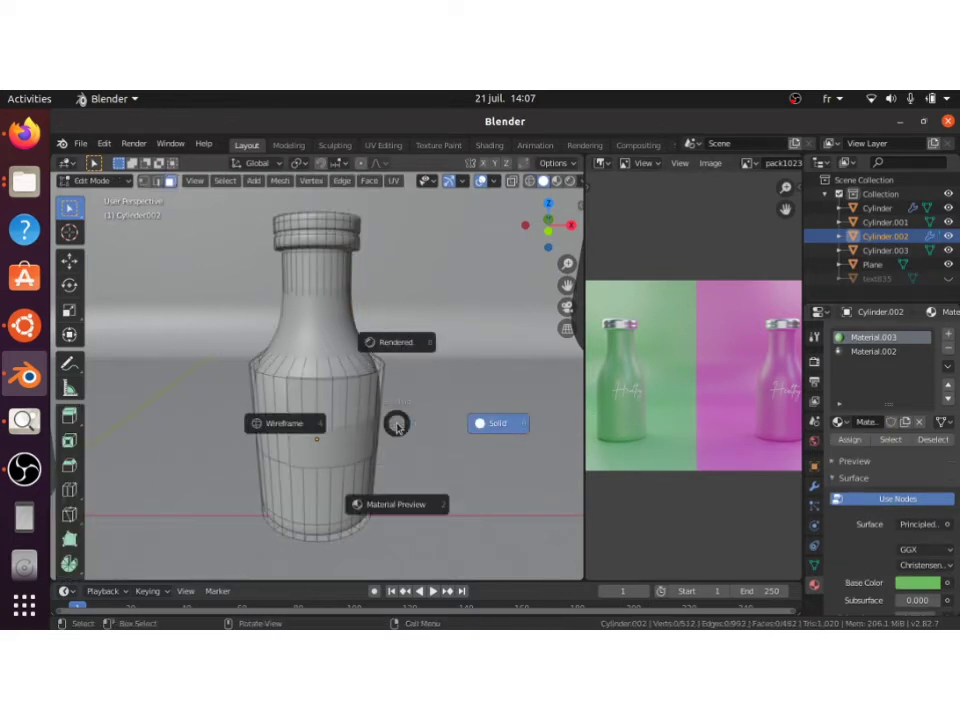
left_click(396, 503)
Step: Set the duplicate bottle's base colour to a brighter magenta with hue 0.835 and saturation 0.789
left_click(916, 583)
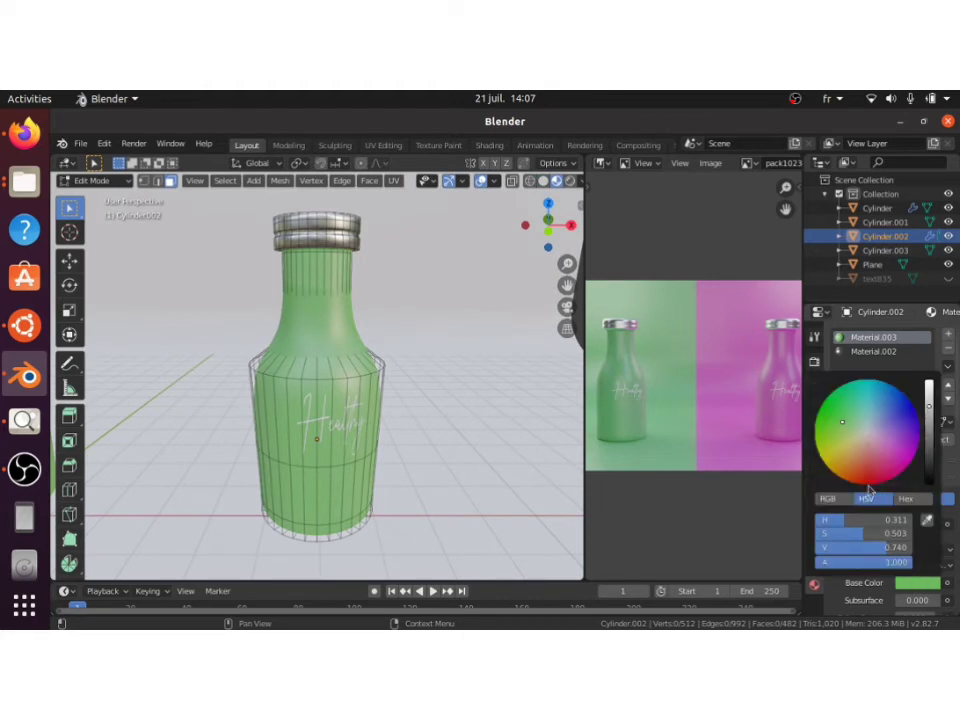
left_click_drag(892, 469, 905, 458)
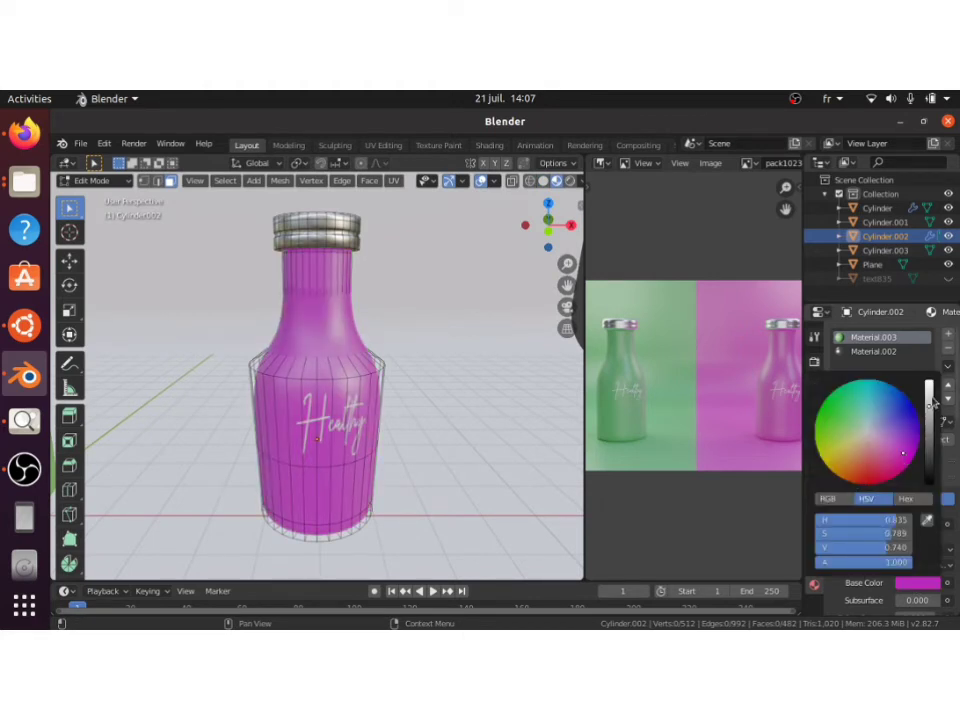
left_click_drag(931, 402, 929, 393)
key("Tab")
Step: Switch the viewport to rendered shading and examine both bottles from several angles
scroll(370, 475, "down", 8)
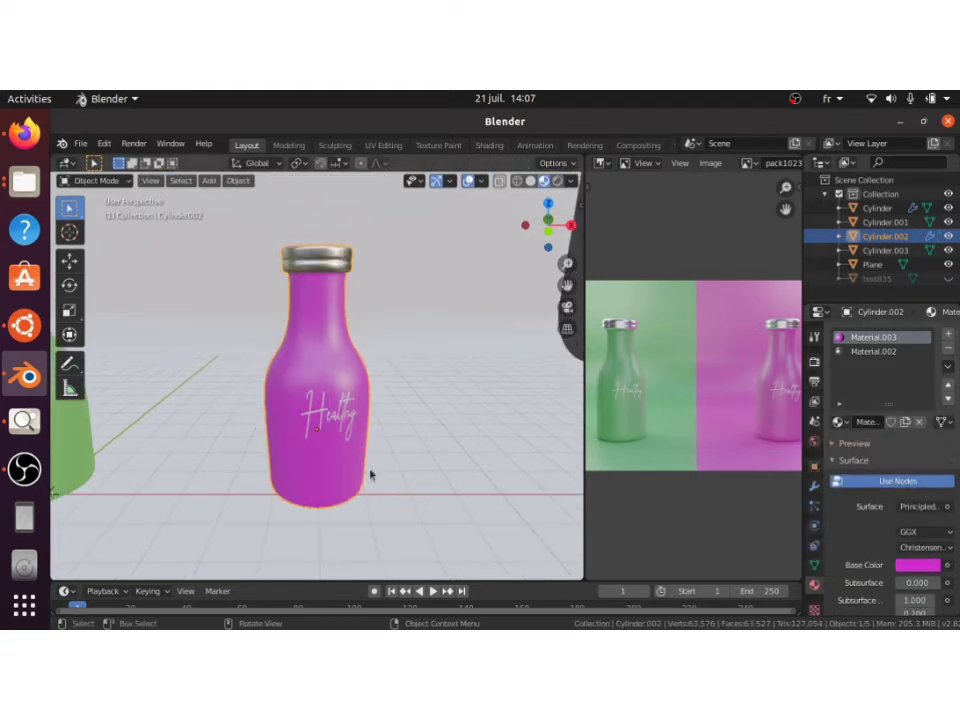
mouse_move(370, 475)
middle_mouse_down()
mouse_move(382, 460)
mouse_move(328, 475)
middle_mouse_up()
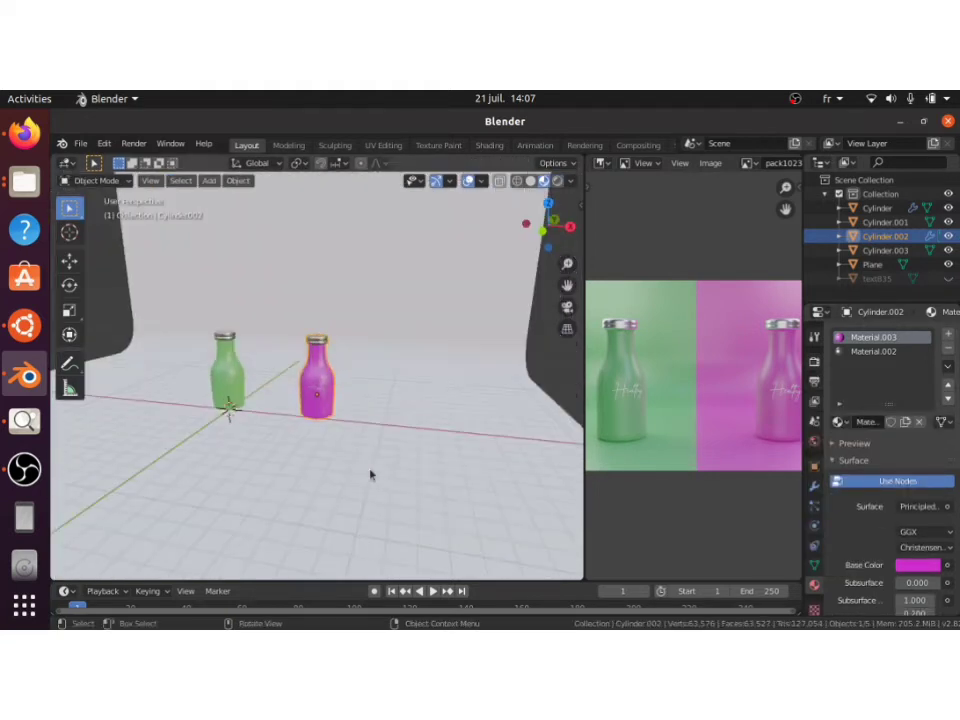
scroll(370, 475, "up", 7)
scroll(371, 475, "down", 4)
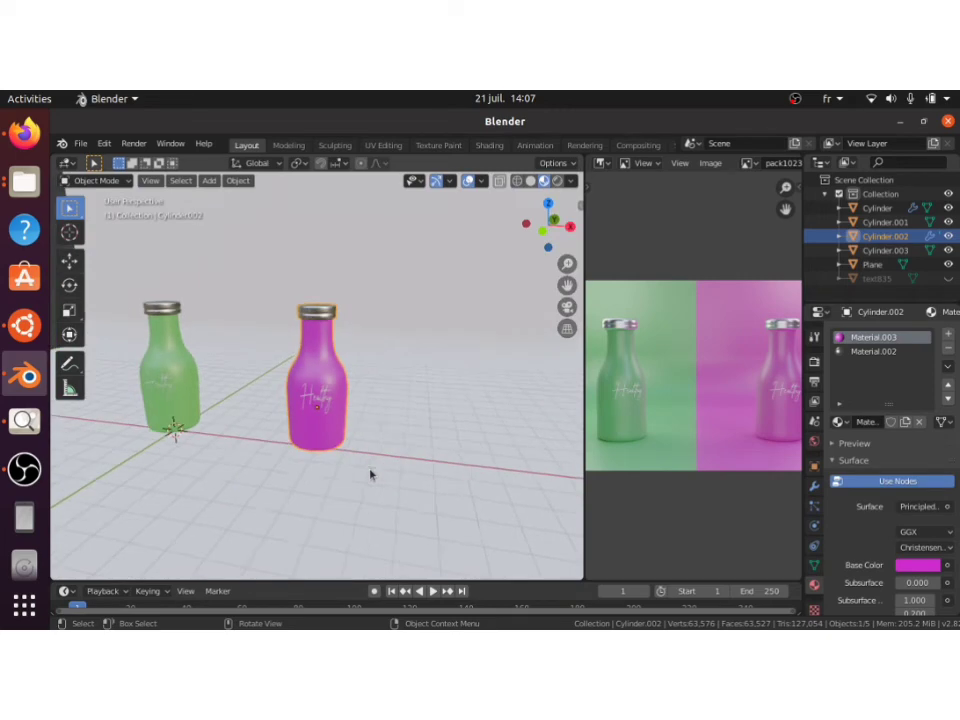
key("z")
key("6")
key("z")
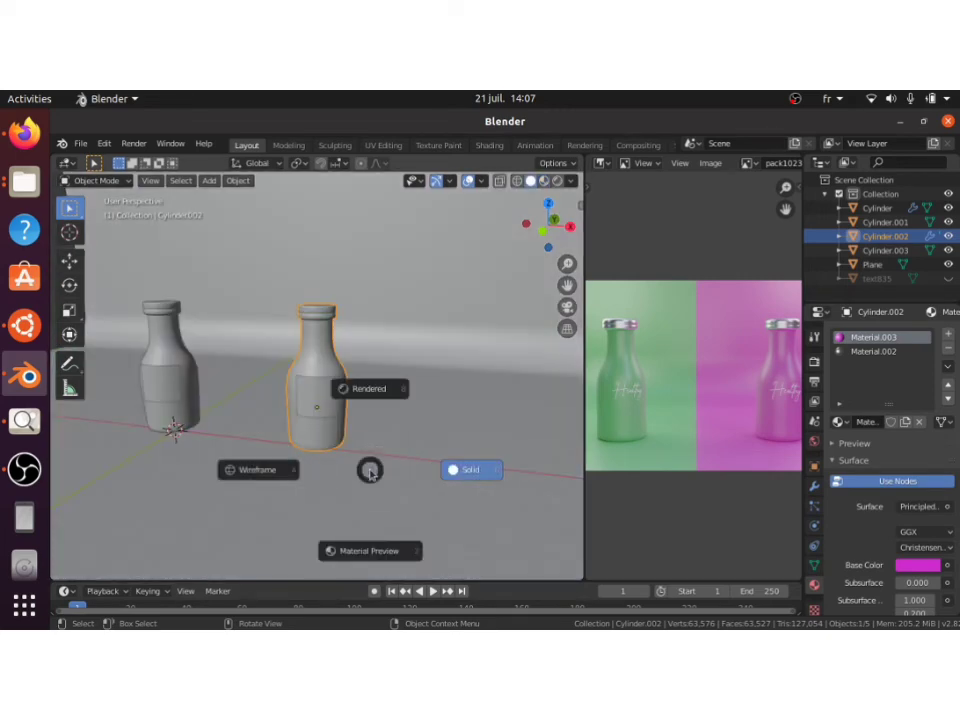
key("8")
scroll(370, 475, "down", 2)
middle_click_drag(370, 475, 408, 460)
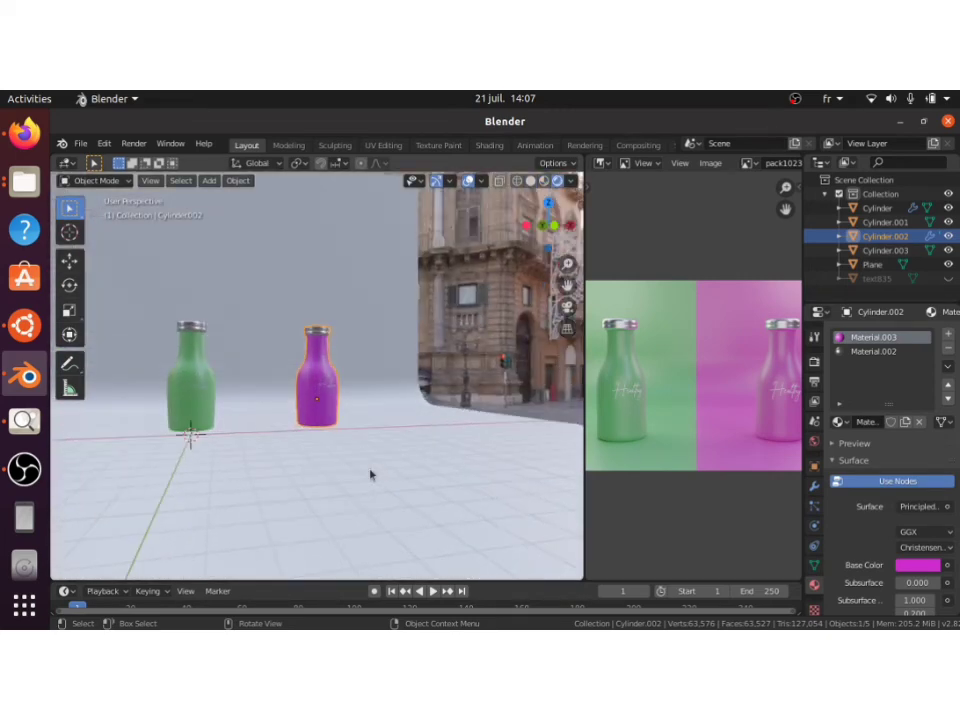
key("KP_6")
key("KP_6")
key("KP_8")
key("KP_8")
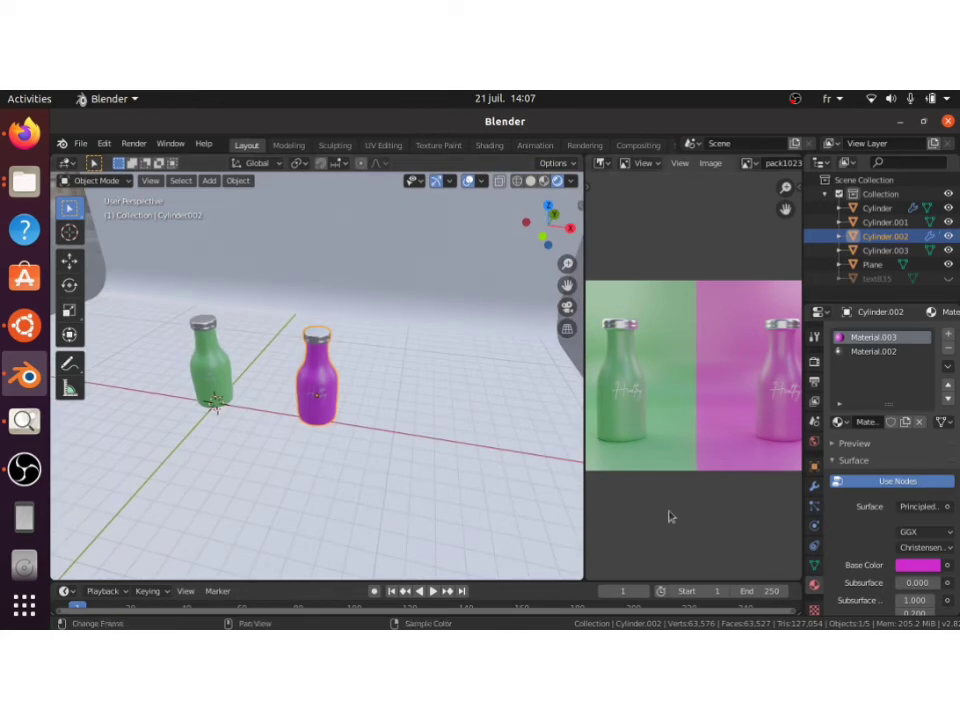
Step: Select the backdrop plane and frame it together with the two bottles
left_click(428, 424)
key("KP_Decimal")
key("KP_4")
key("KP_2")
scroll(398, 430, "up", 5)
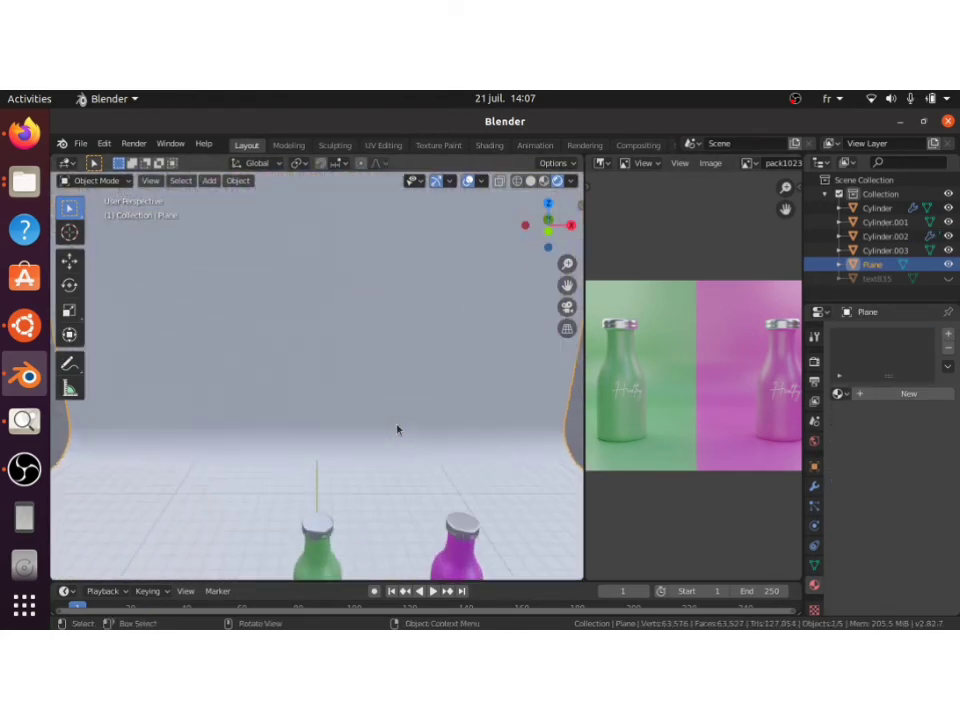
key("shift+a")
mouse_move(366, 324)
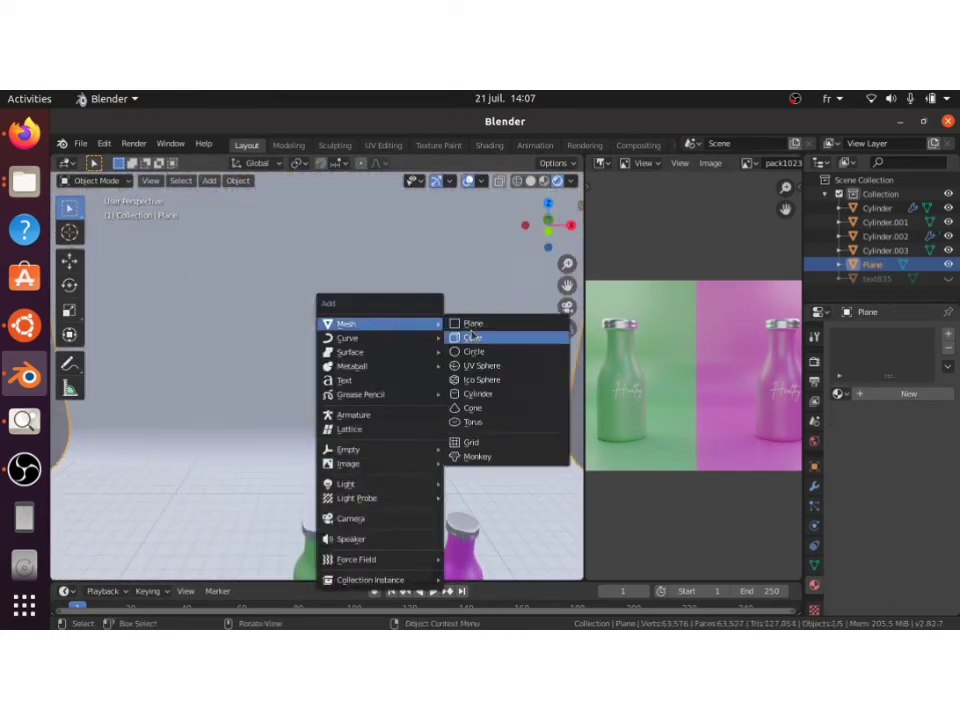
key("Escape")
Step: Add one lengthwise loop cut down the middle of the backdrop plane, splitting wall and floor into two halves
key("Tab")
scroll(437, 360, "down", 4)
key("ctrl+r")
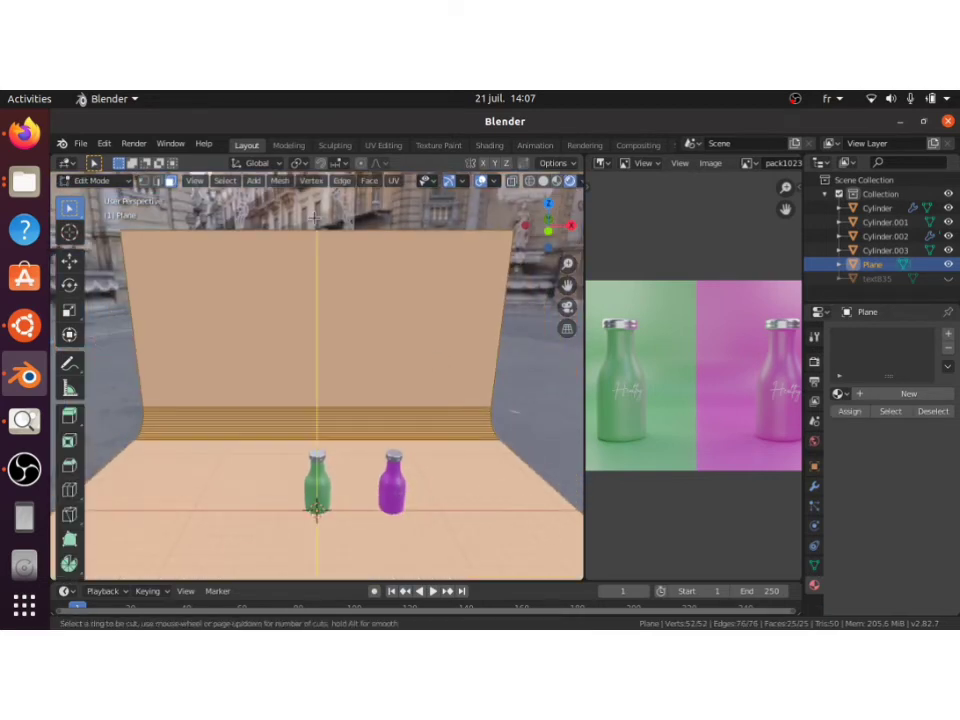
left_click(316, 232)
key("3")
Step: Select the faces of the backdrop's left half and apply the existing green Material.001 to the plane
left_click(246, 343)
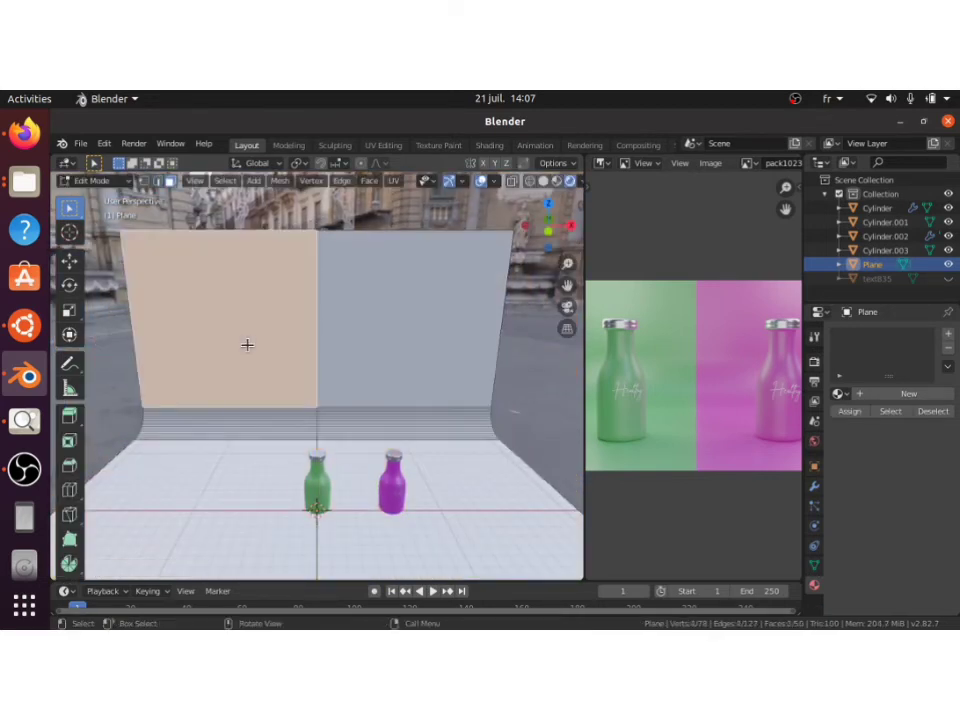
left_click(236, 480, "ctrl")
left_click(838, 393)
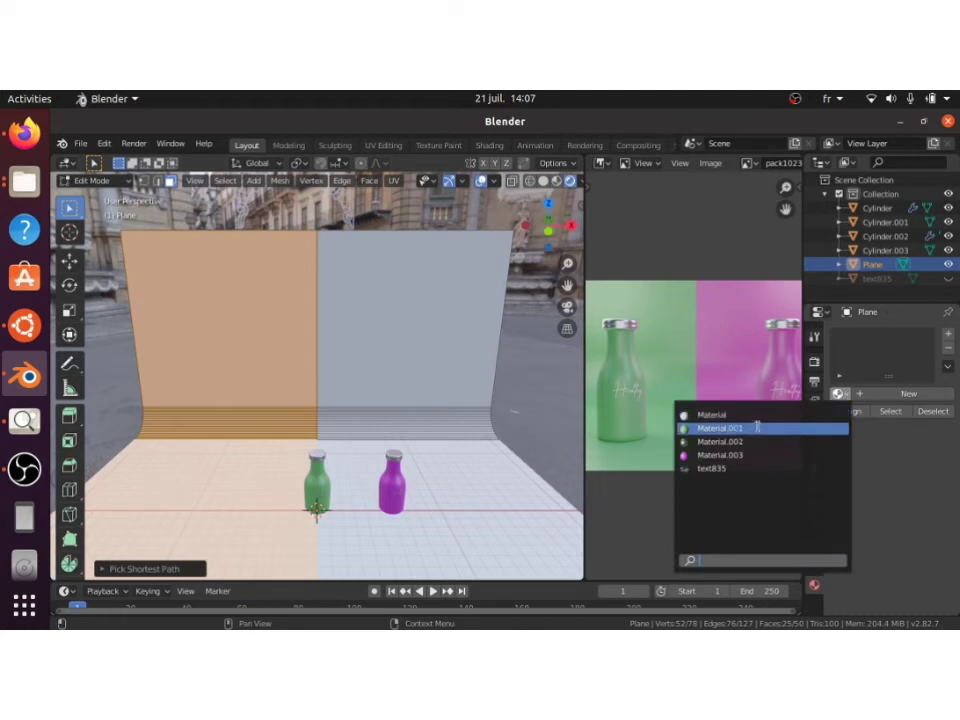
left_click(740, 426)
Step: Assign the magenta Material.003 to the faces of the backdrop's right half through a second material slot
left_click(462, 468, "ctrl")
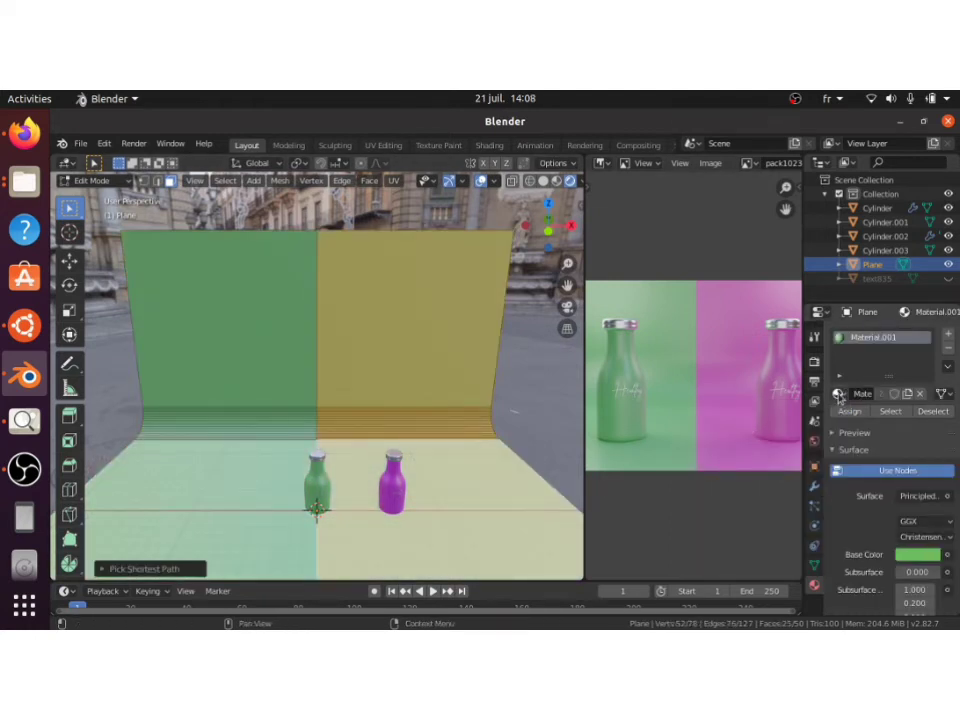
left_click(948, 333)
left_click(838, 421)
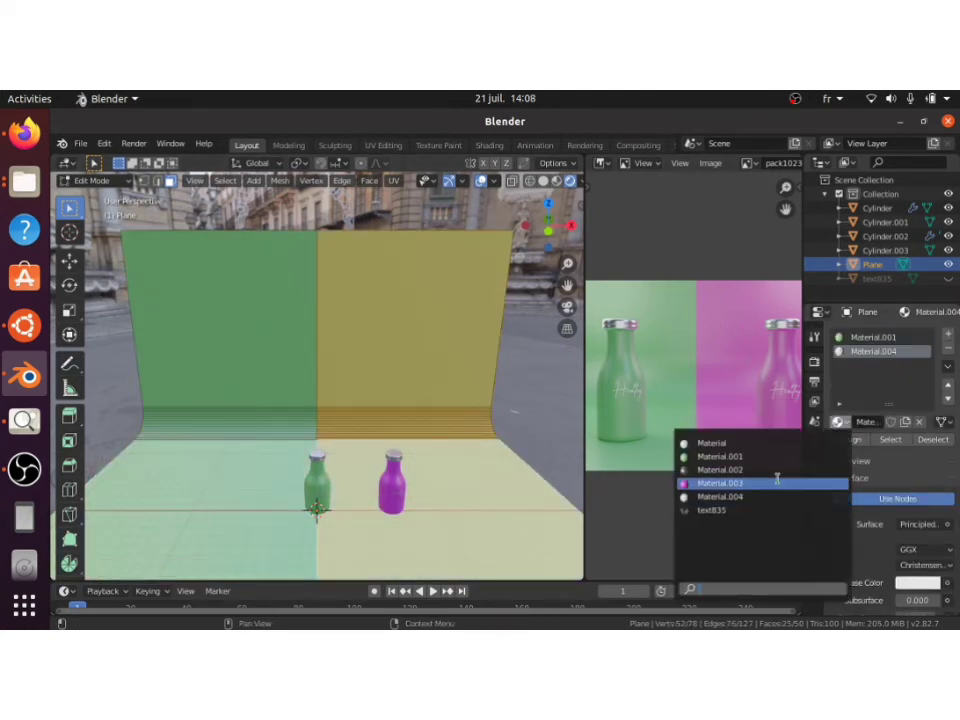
left_click(770, 482)
key("Tab")
key("Tab")
left_click(852, 440)
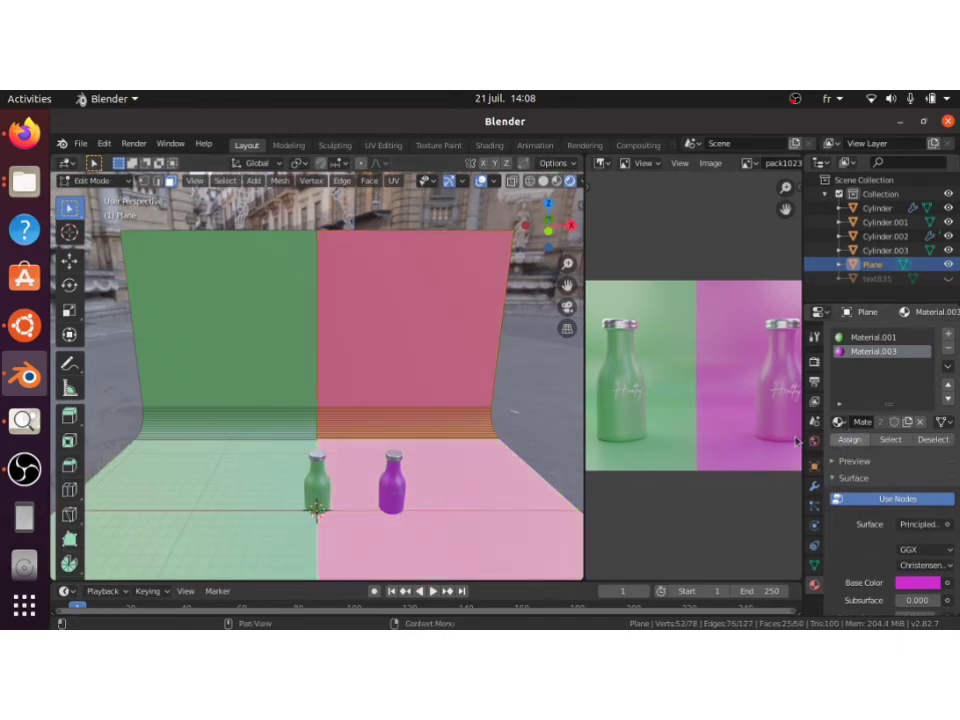
key("Tab")
Step: Move the green bottle and its label along the X axis onto the green half of the backdrop
middle_click_drag(447, 458, 433, 466)
left_click(326, 494)
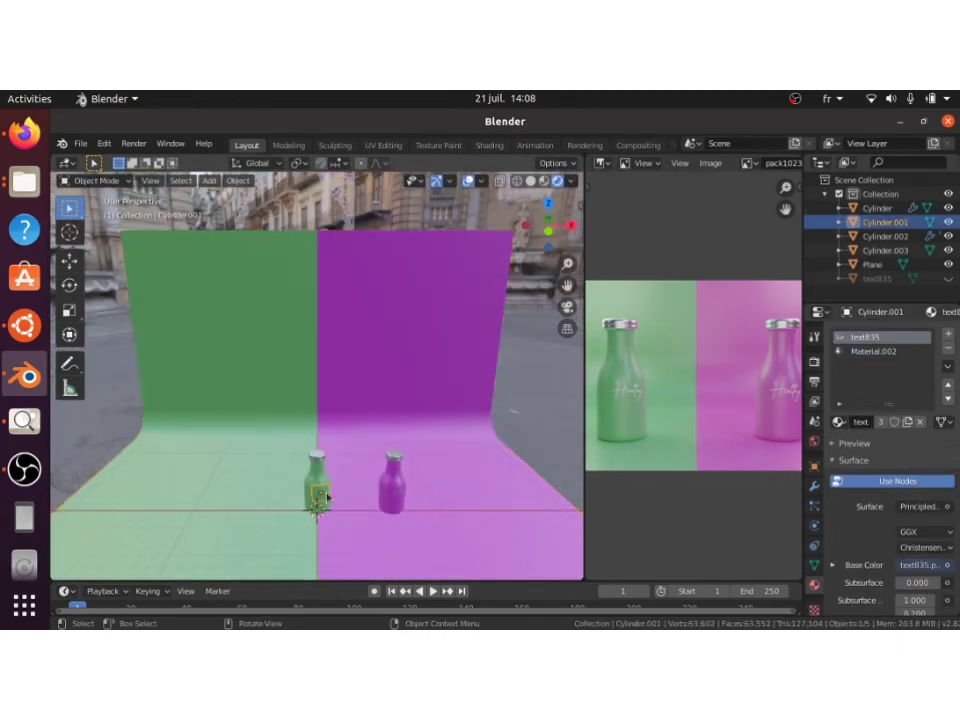
key("KP_Decimal")
scroll(326, 497, "down", 4)
left_click(285, 418)
key("g")
key("x")
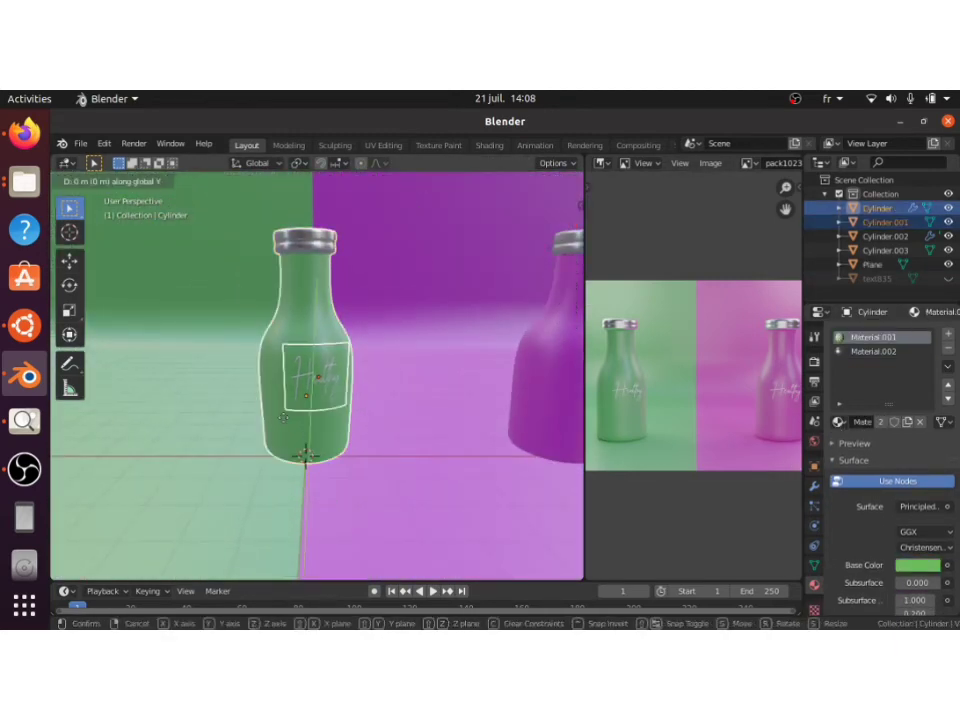
left_click(95, 413)
scroll(330, 400, "down", 4)
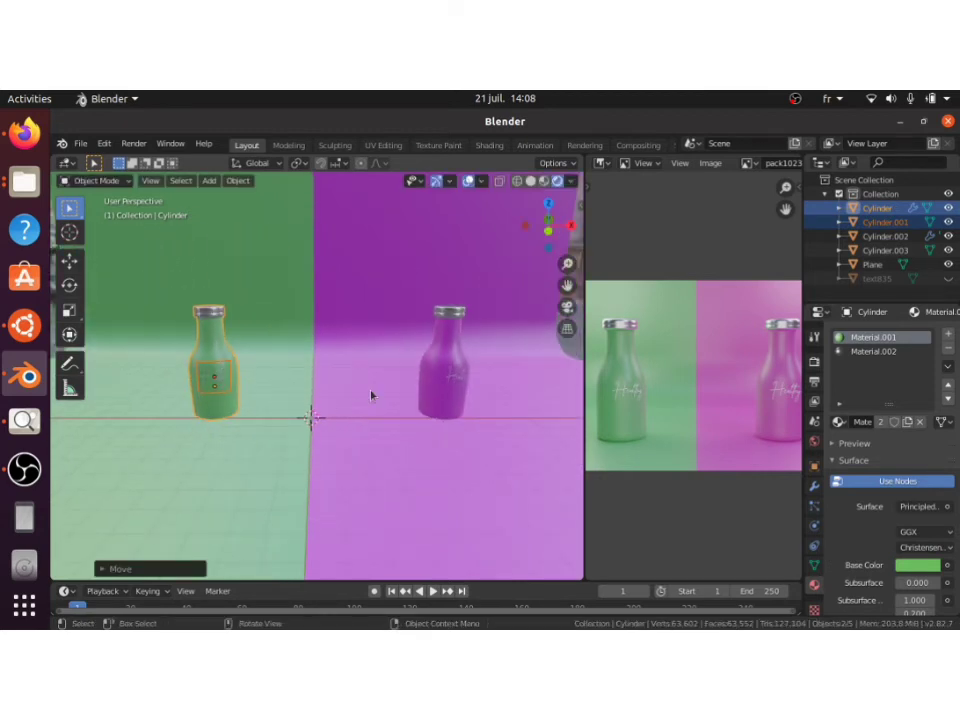
Step: Move the magenta bottle and its label along the X axis closer to the line between the two colours
left_click(441, 351)
left_click(441, 351, "shift")
key("g")
key("x")
left_click(412, 357)
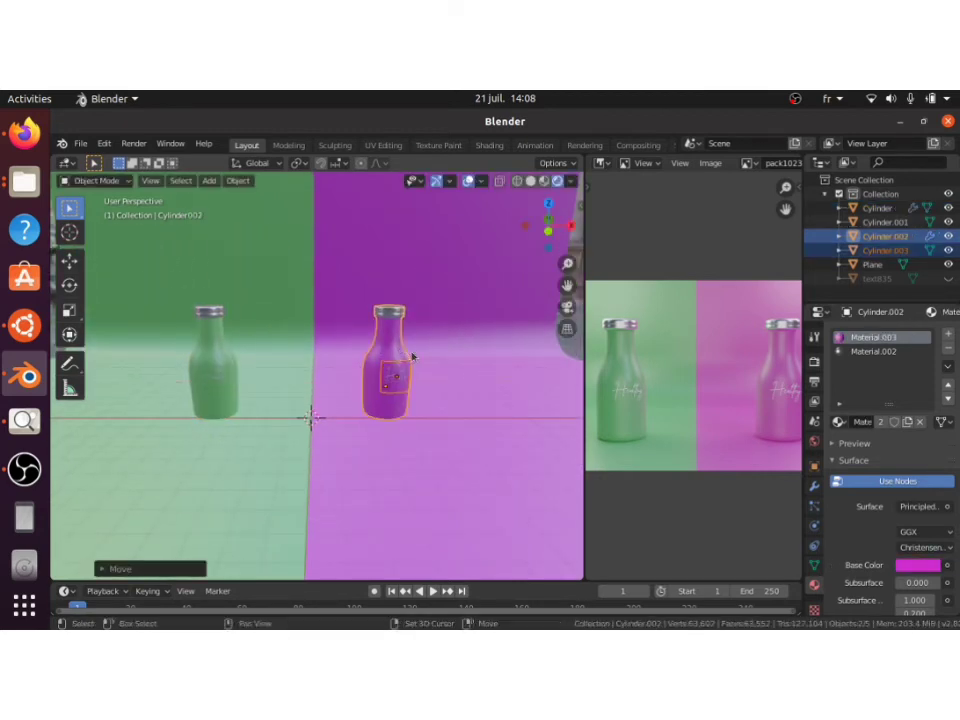
Step: Frame the green bottle and examine it with the magenta bottle against the two-colour backdrop
left_click(225, 363)
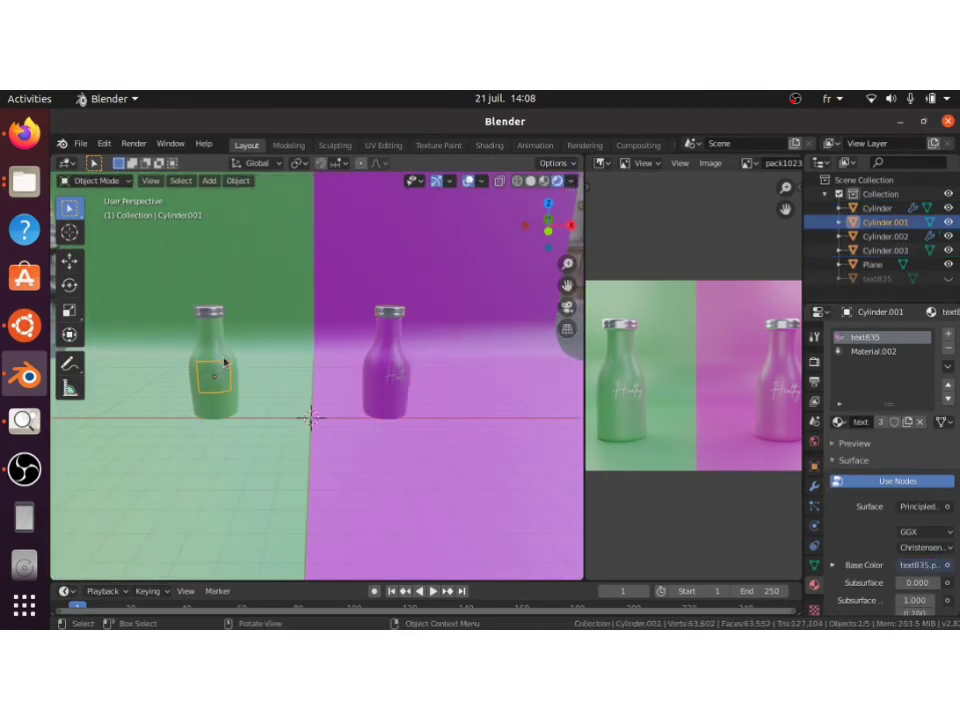
left_click(225, 412)
key("KP_Decimal")
scroll(225, 414, "down", 4)
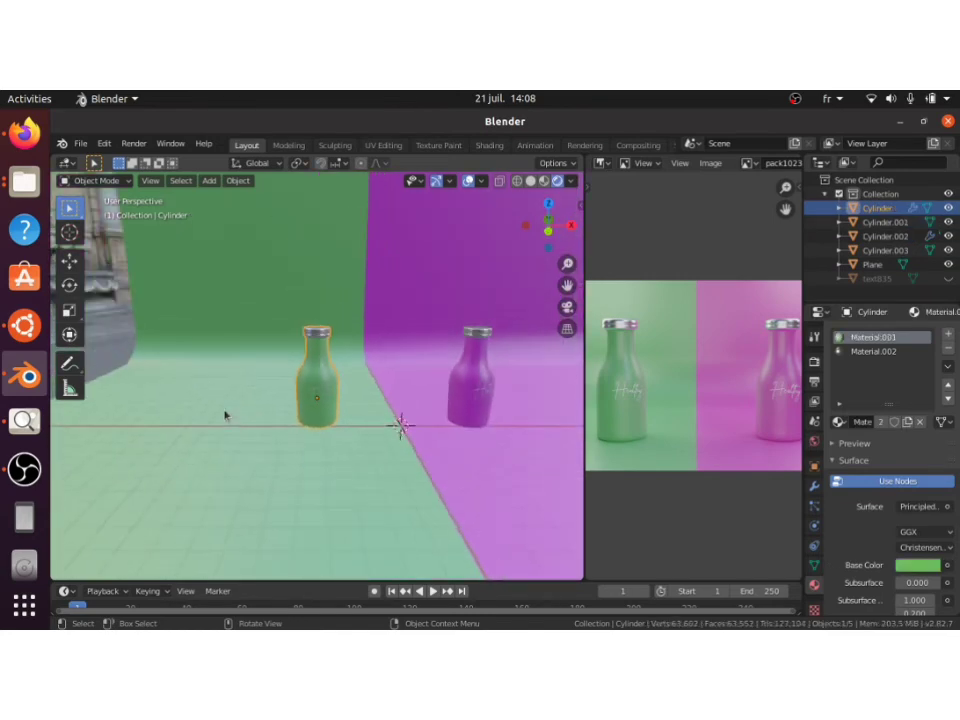
key("KP_2")
key("KP_8")
key("Tab")
key("Tab")
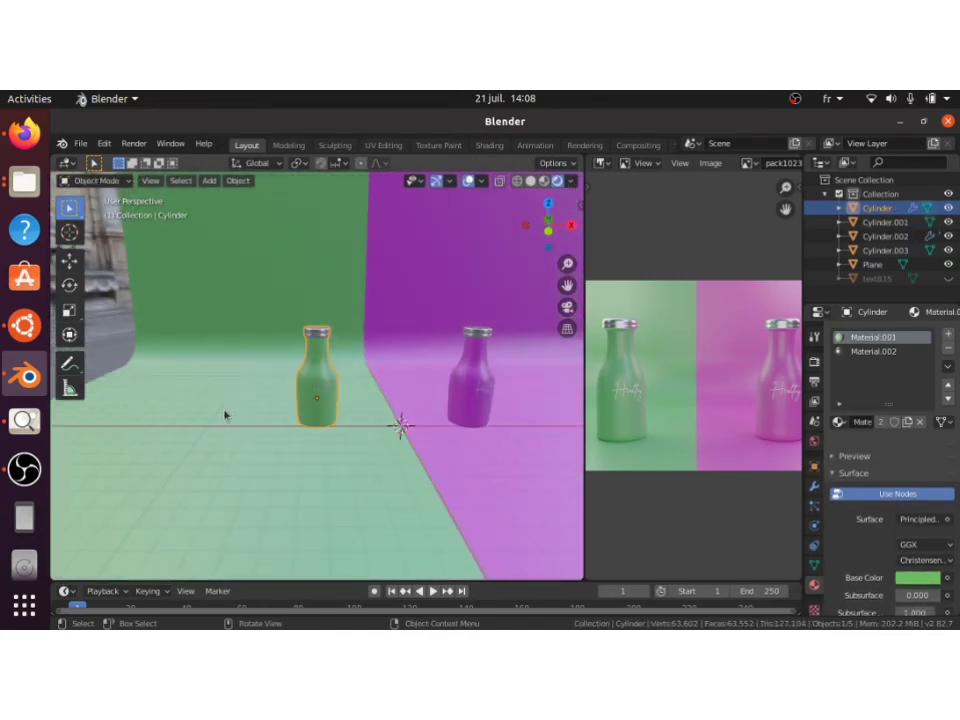
scroll(225, 414, "down", 3)
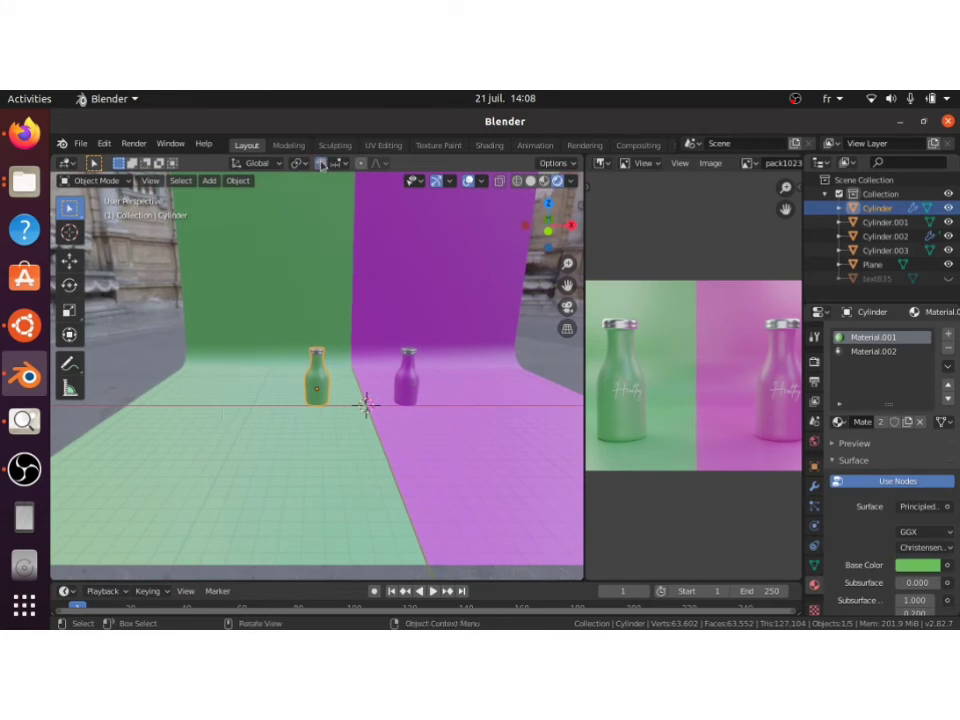
Step: Add a camera to the scene and align it with the current view of the bottles
key("shift+a")
mouse_move(320, 306)
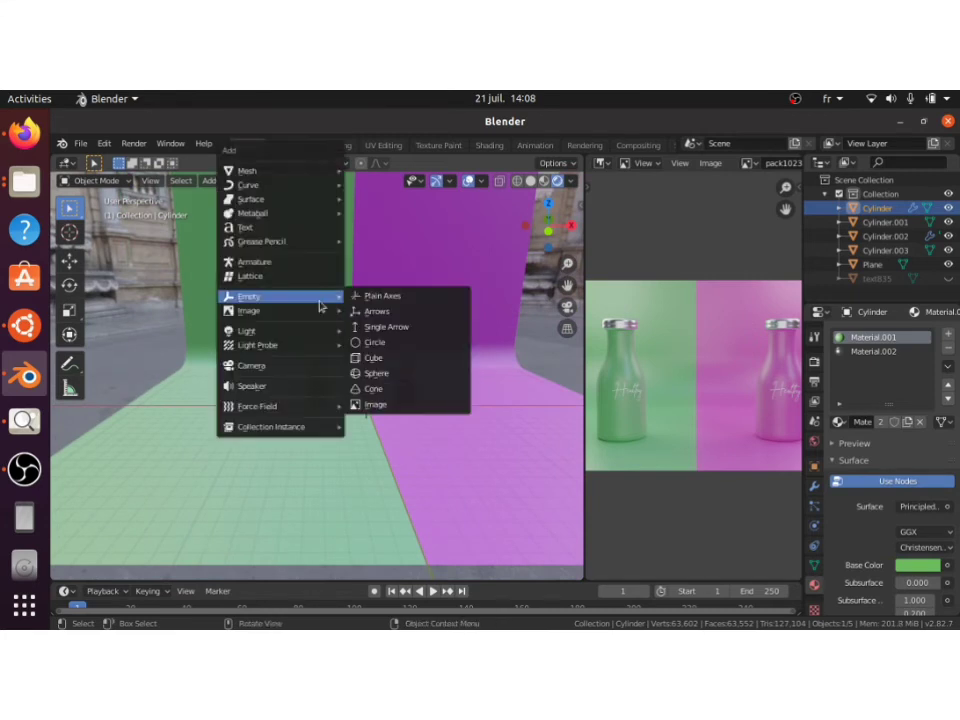
left_click(308, 366)
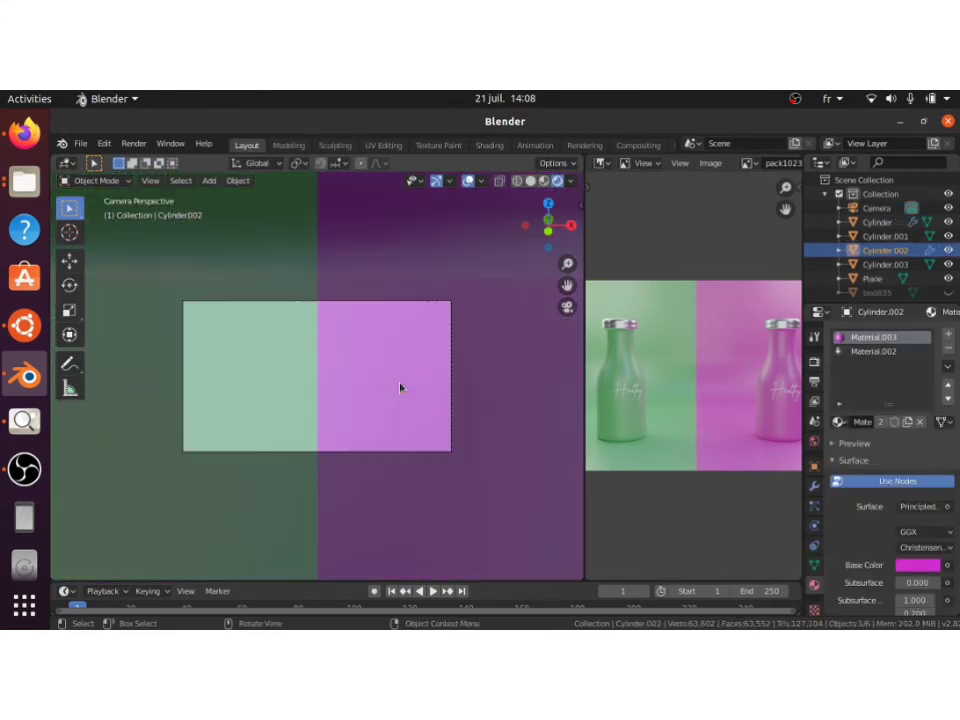
key("KP_0")
key("KP_0")
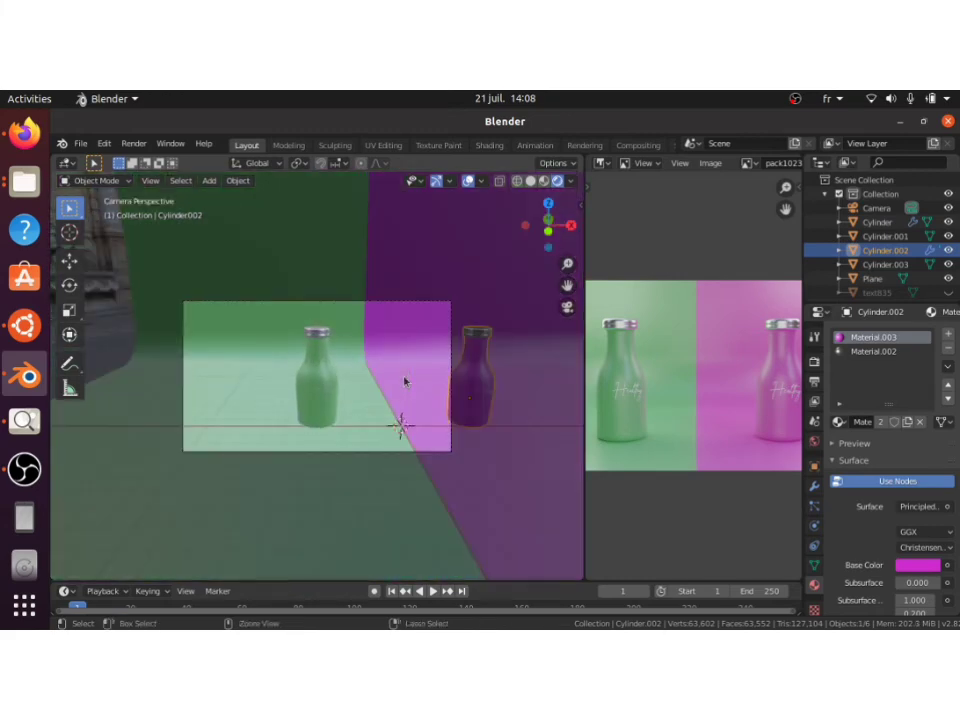
Step: Move the camera sideways and back with walk navigation until both bottles are inside its frame
left_click(349, 451)
key("F3")
type("walk")
key("Return")
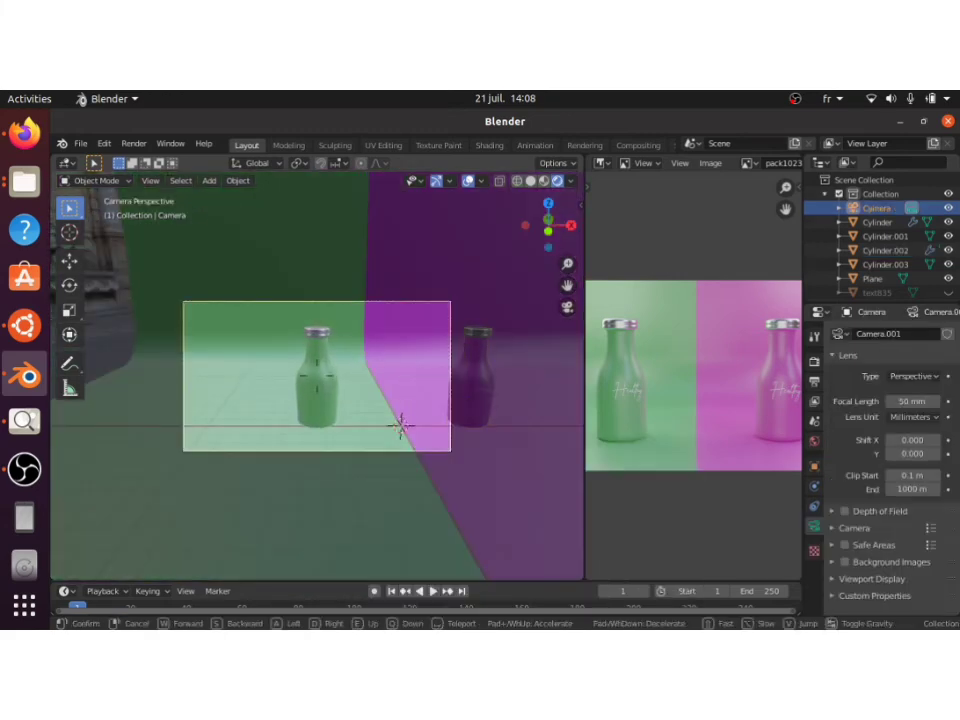
key("d")
key("s")
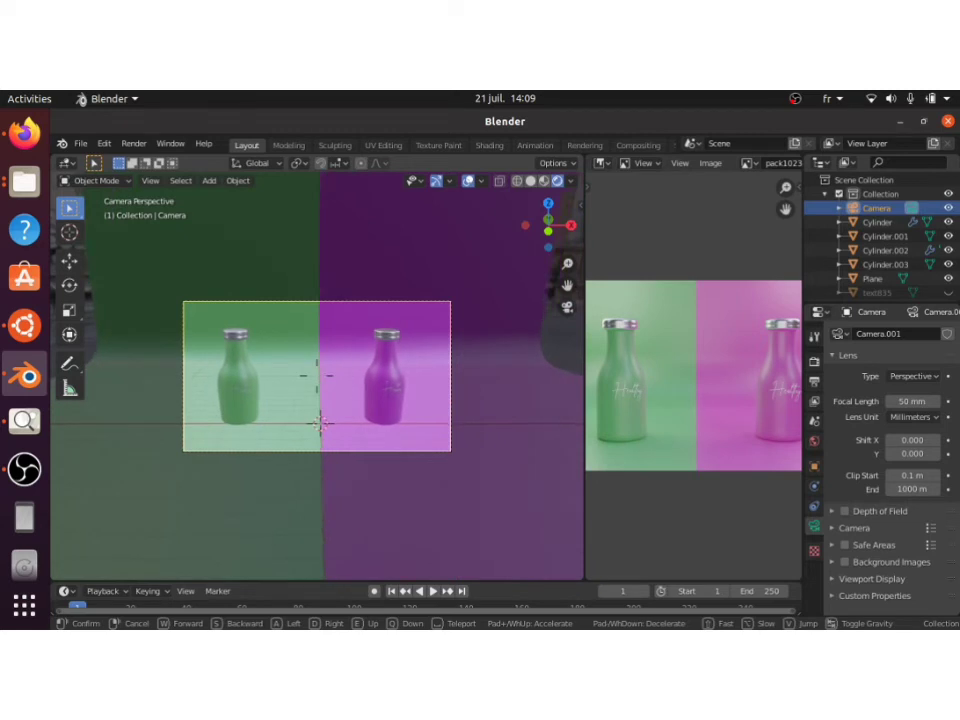
left_click(318, 376)
Step: Lower the camera along the Z axis and re-aim it with walk navigation so both bottles stand in the lower half of the frame
key("g")
key("z")
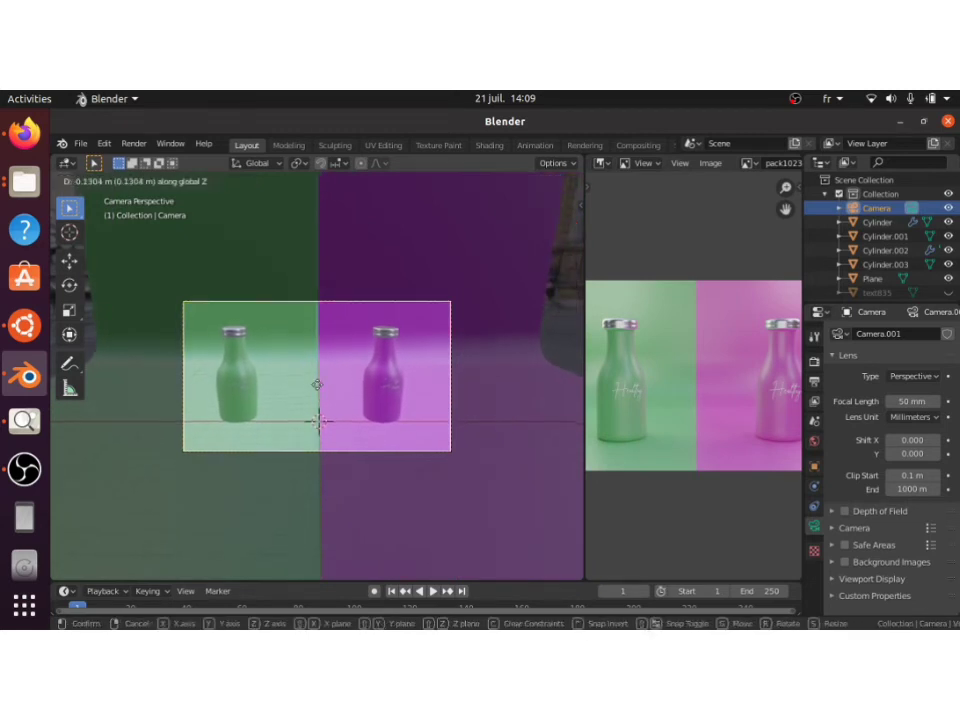
left_click(372, 212)
key("F3")
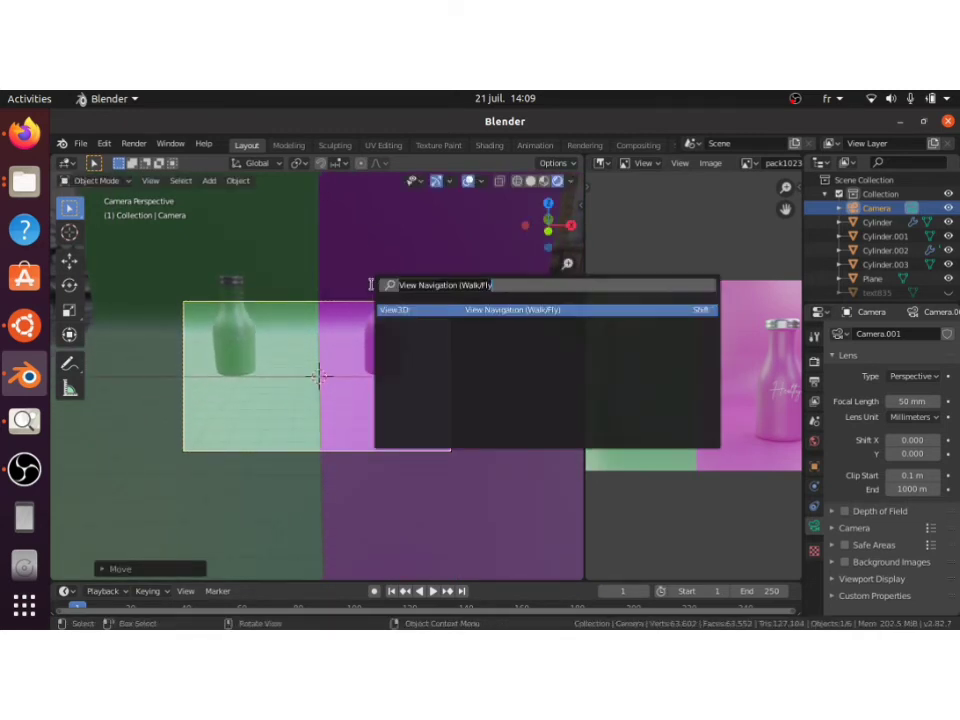
key("Return")
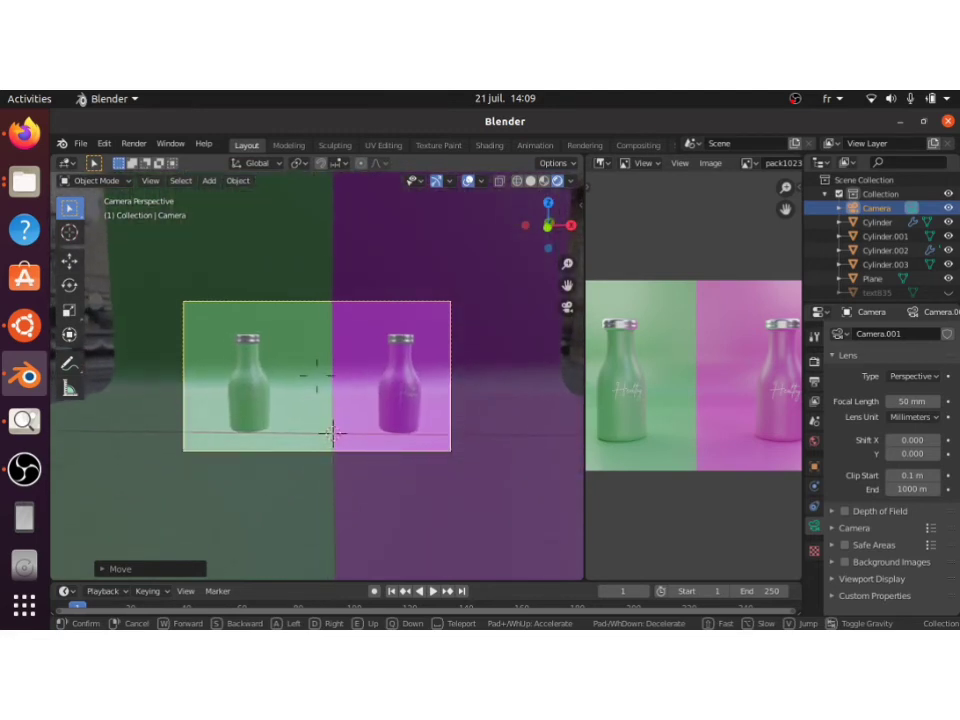
left_click(335, 438)
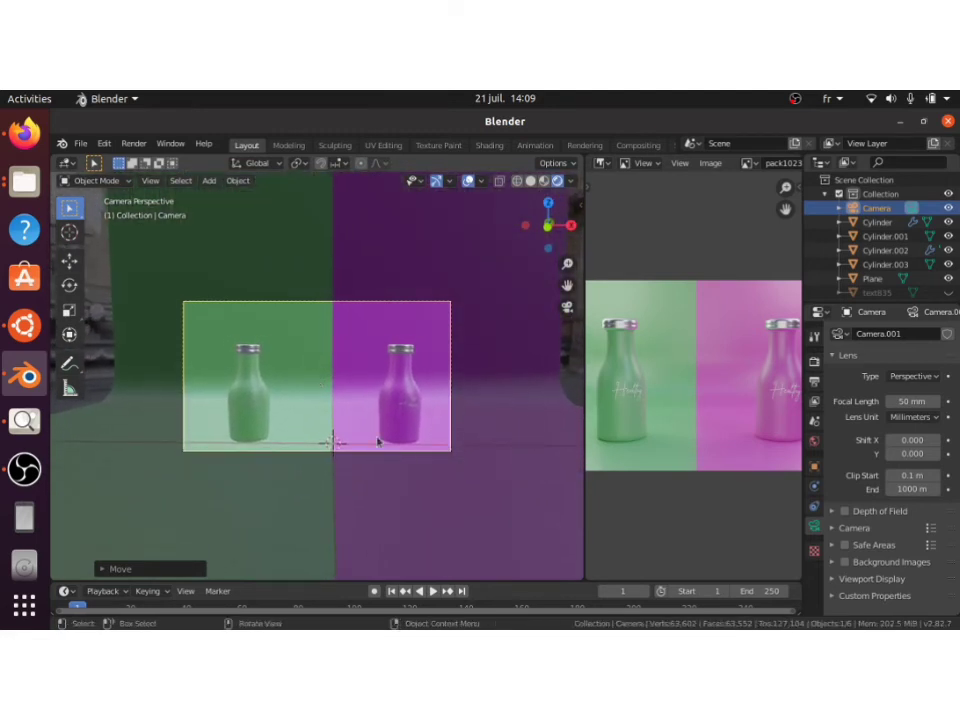
Step: Shift the camera along its local X axis to balance the two bottles within the frame
key("g")
key("y")
key("x")
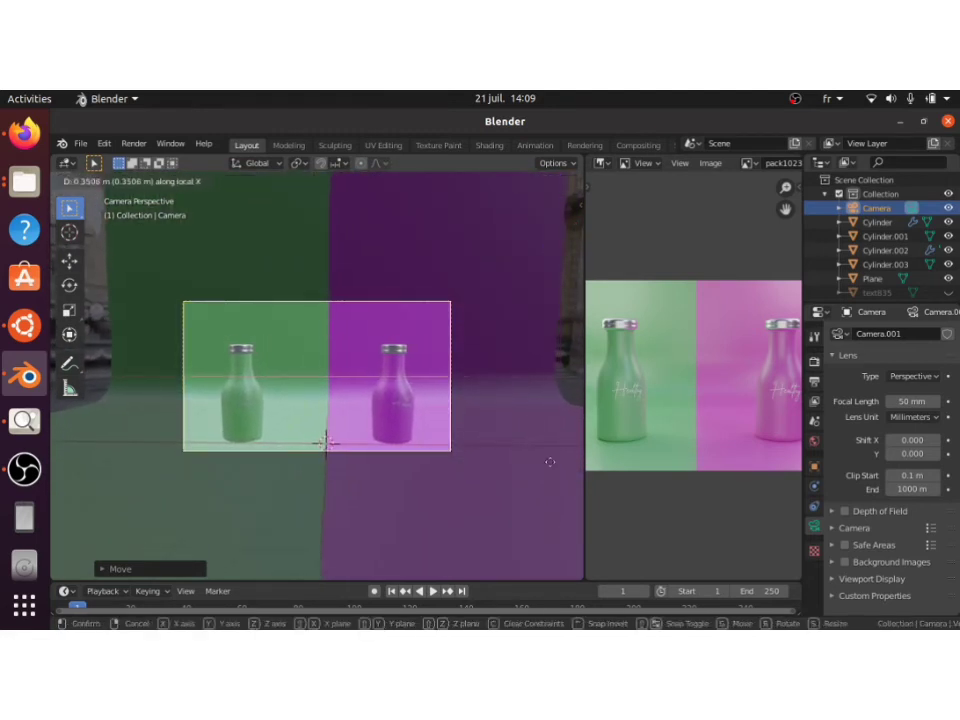
key("x")
left_click(115, 457)
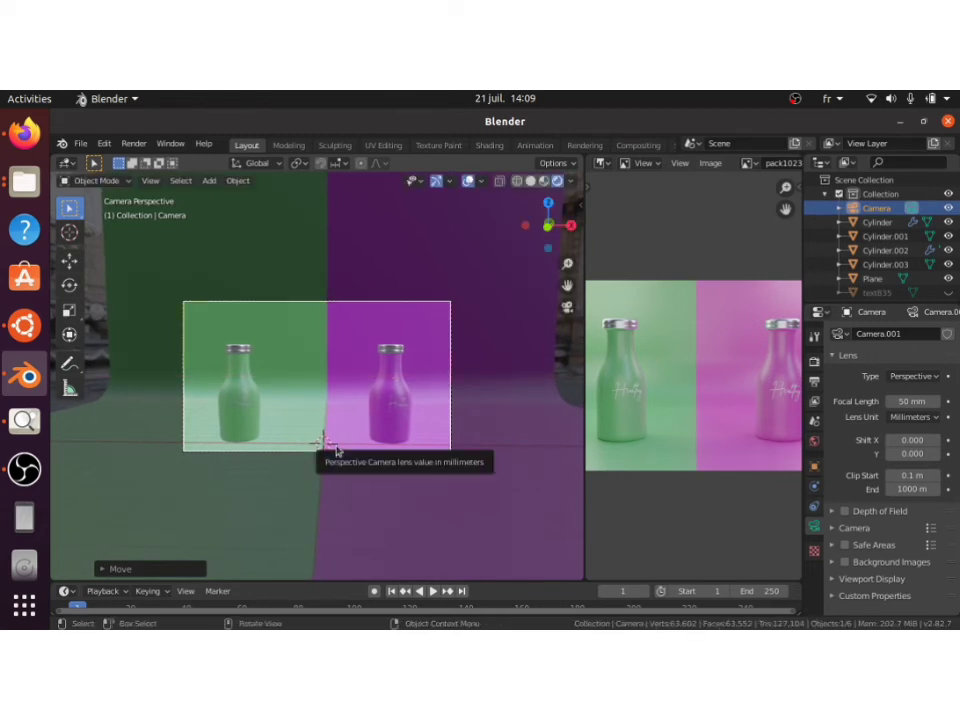
Step: In solid shading, add a point light, place it above the green bottle and set its radius to 3 m
key("z")
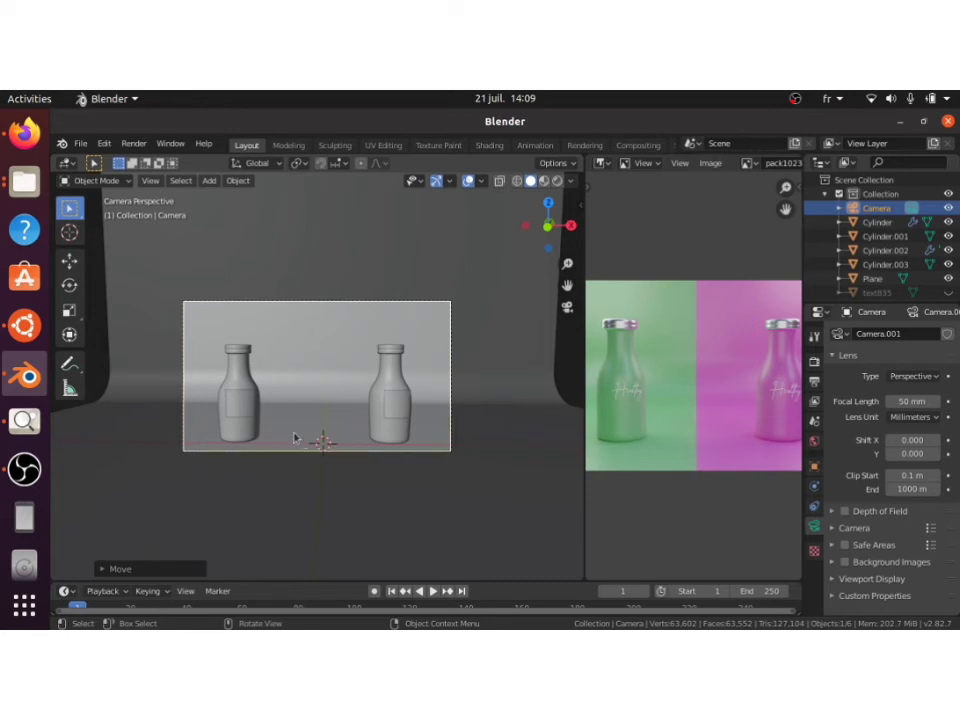
left_click(239, 370)
key("KP_Decimal")
scroll(240, 370, "down", 3)
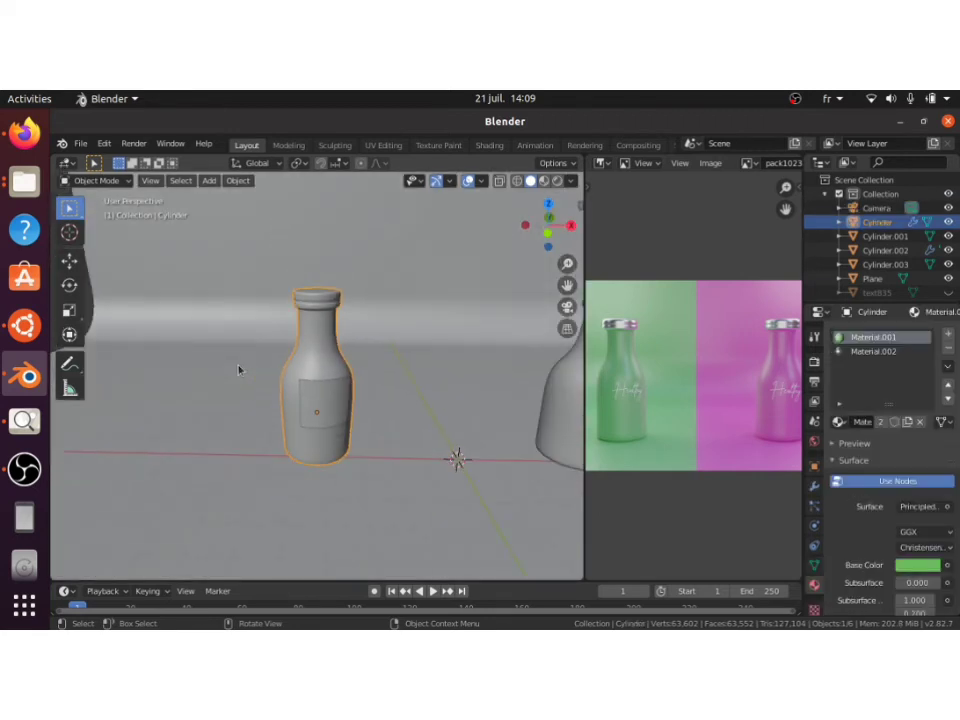
key("shift+a")
mouse_move(177, 333)
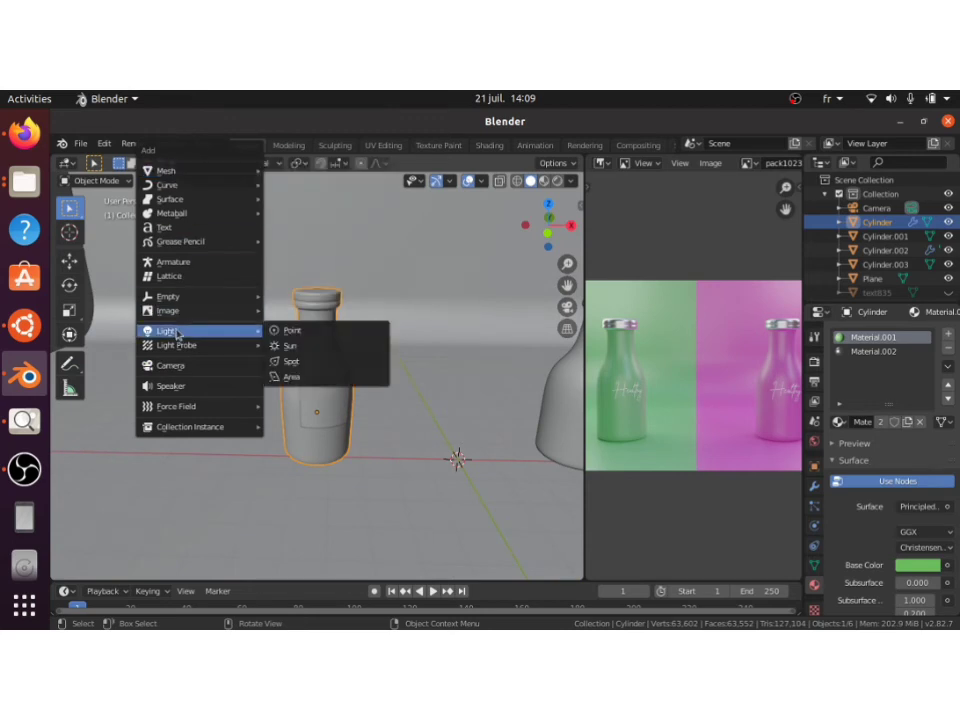
left_click(291, 330)
scroll(292, 337, "down", 2)
key("g")
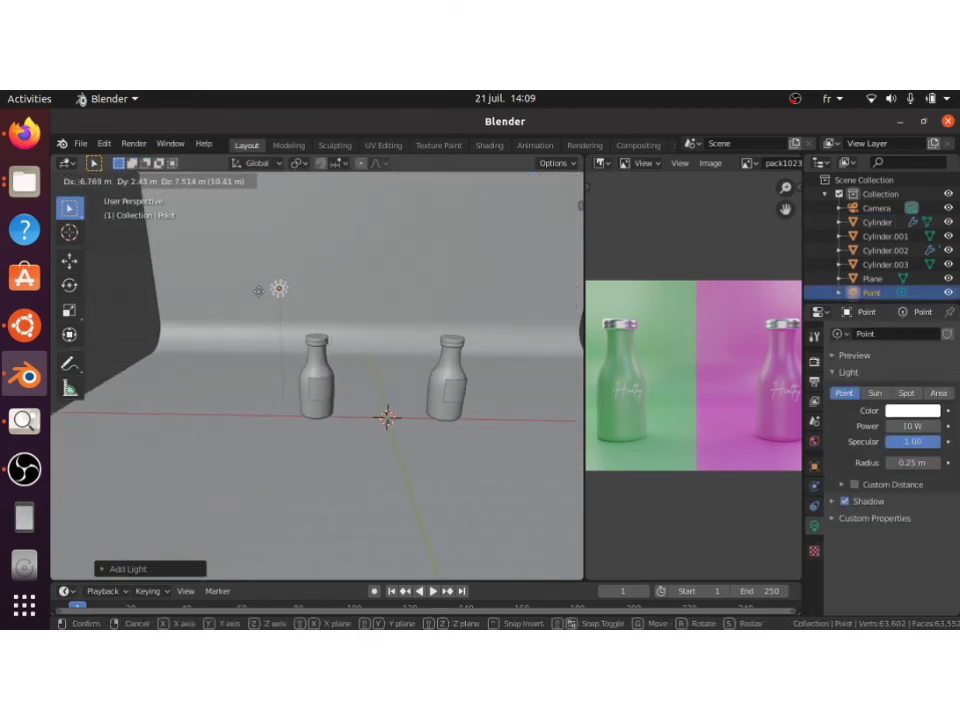
left_click(260, 290)
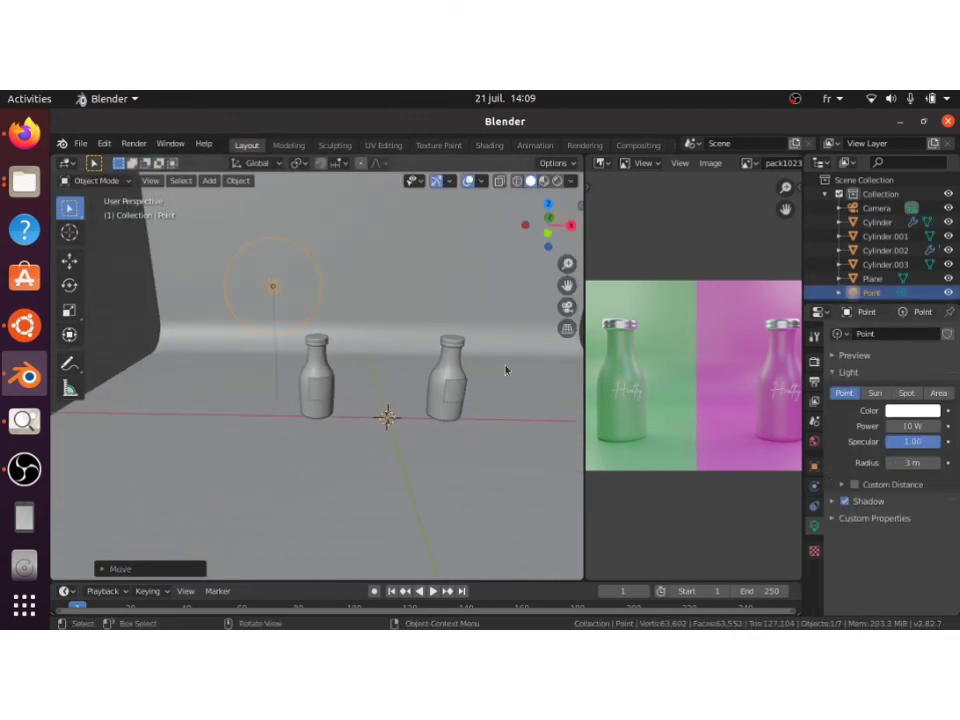
Step: Duplicate the point light above the magenta bottle and set the power of both lights to 300 W
key("shift+d")
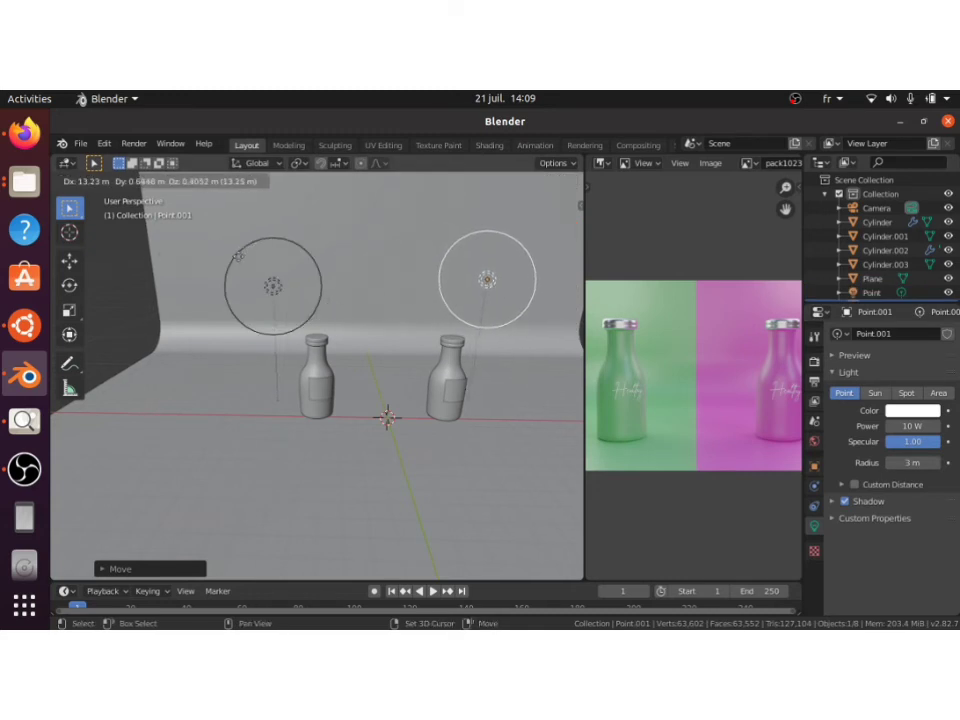
left_click(205, 251)
left_click(277, 286)
key("Return")
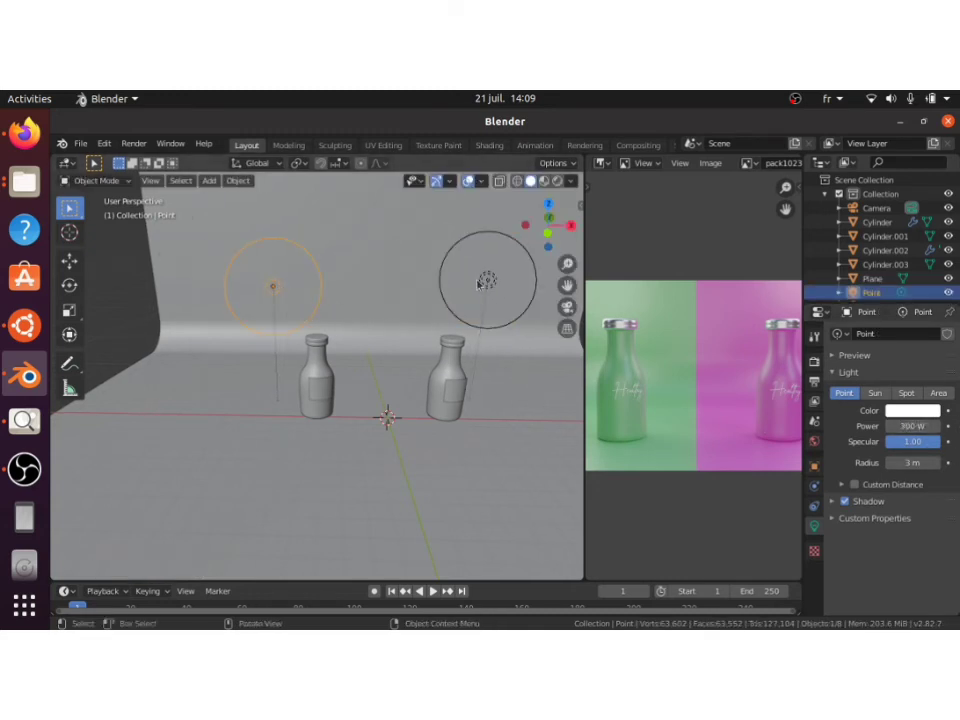
left_click(488, 281)
type("300")
key("Return")
Step: Switch the render engine to Cycles and preview the rendered scene through the camera
key("z")
left_click(259, 403)
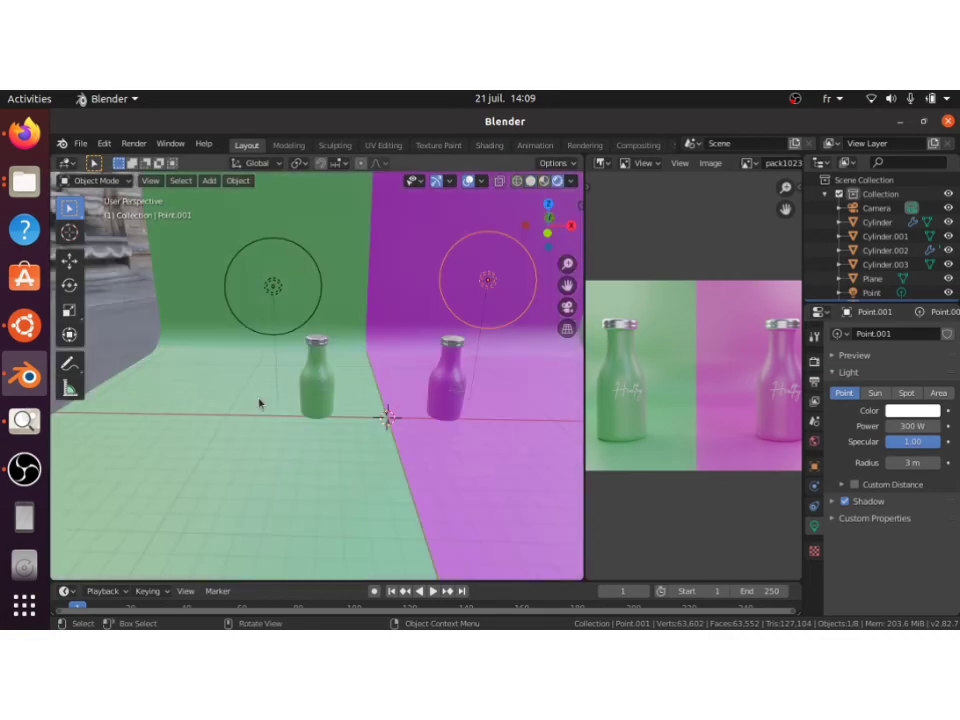
left_click(814, 337)
left_click(814, 361)
left_click(912, 333)
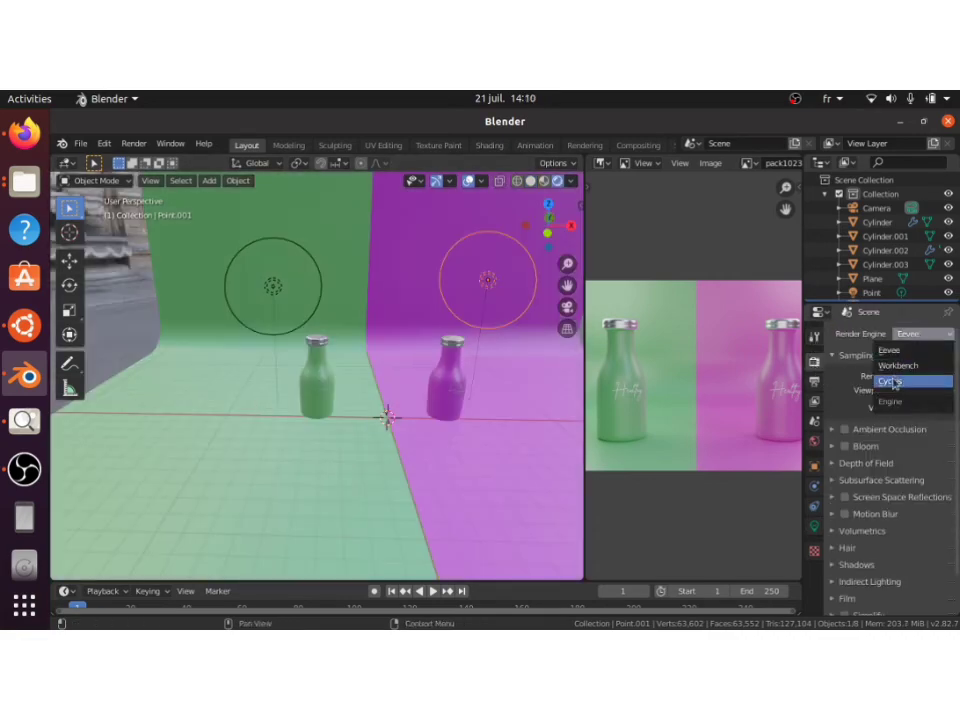
left_click(889, 381)
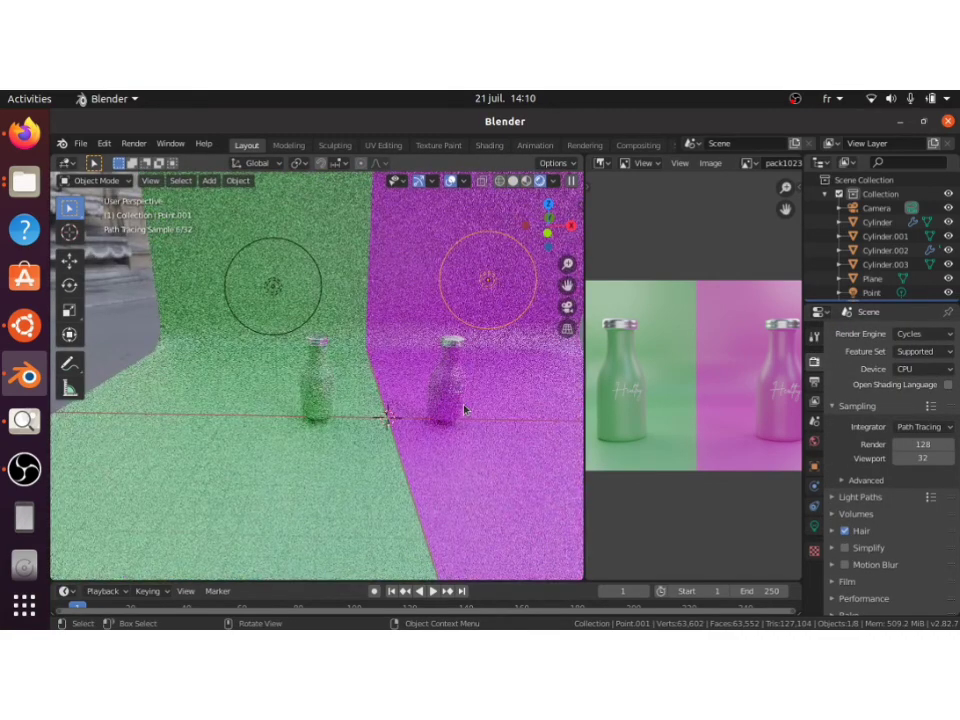
key("KP_0")
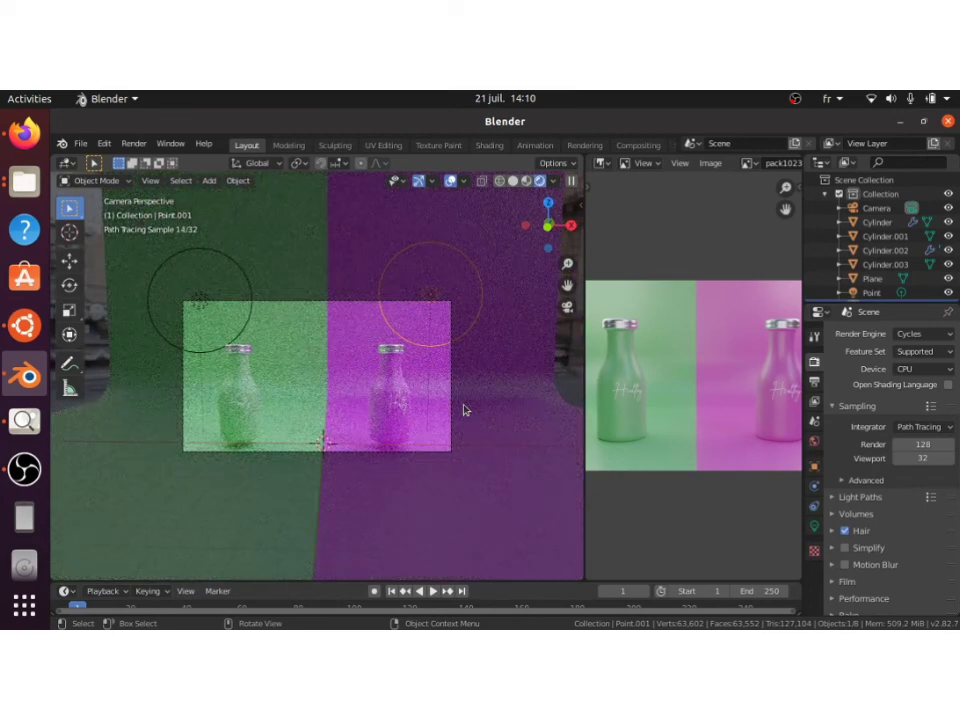
Step: In solid shading, lower both bottles and their labels together about 0.41 m along the Z axis
left_click(399, 411)
left_click(378, 413, "shift")
left_click(238, 414, "shift")
left_click(240, 384, "shift")
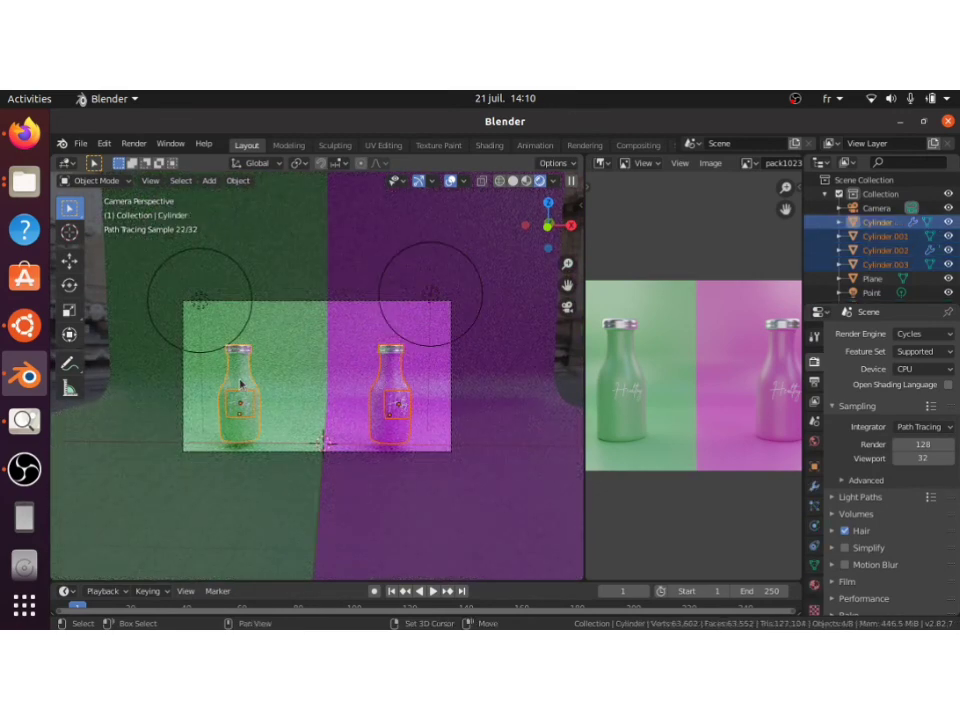
key("shift+z")
key("g")
key("z")
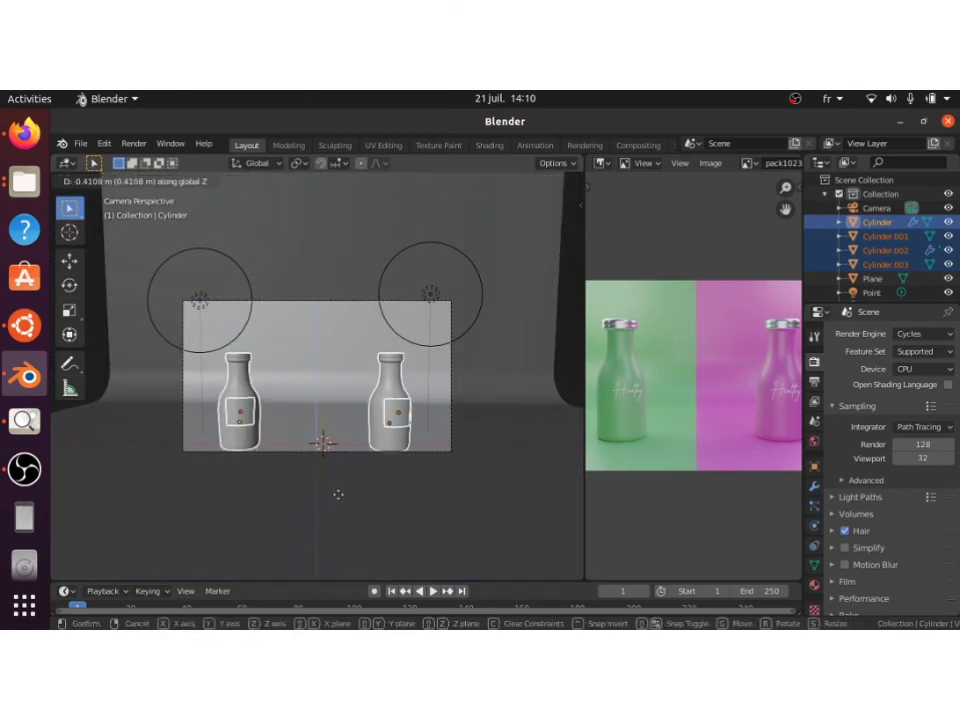
left_click(338, 494)
Step: Lower the camera along the Z axis so the bottles sit higher in the frame, and preview the result in rendered shading
left_click(349, 452)
key("g")
key("z")
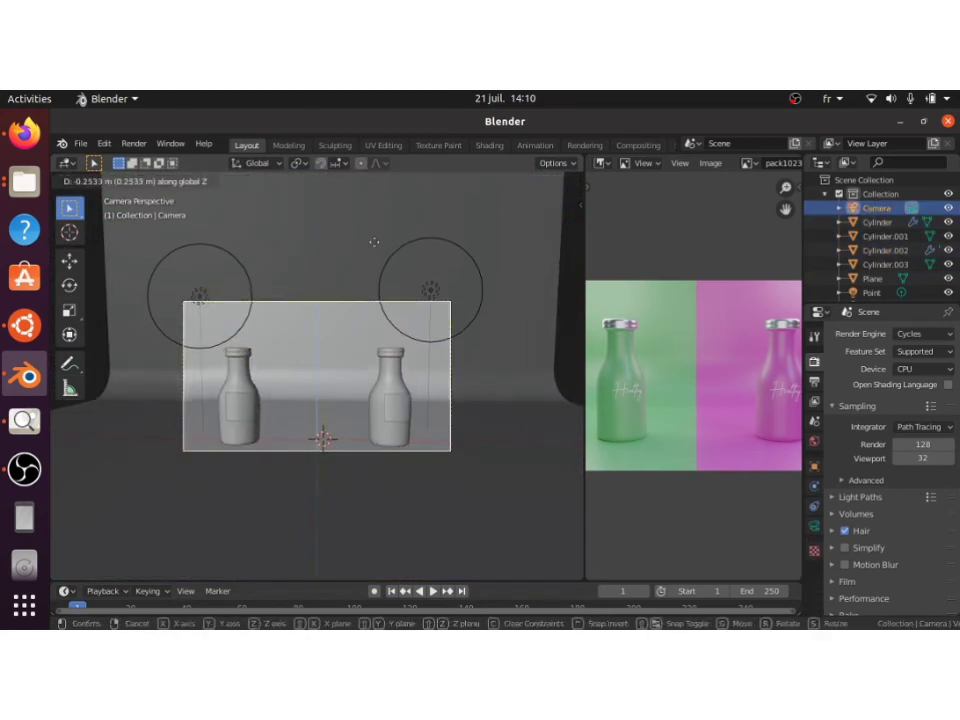
left_click(435, 291)
key("z")
key("8")
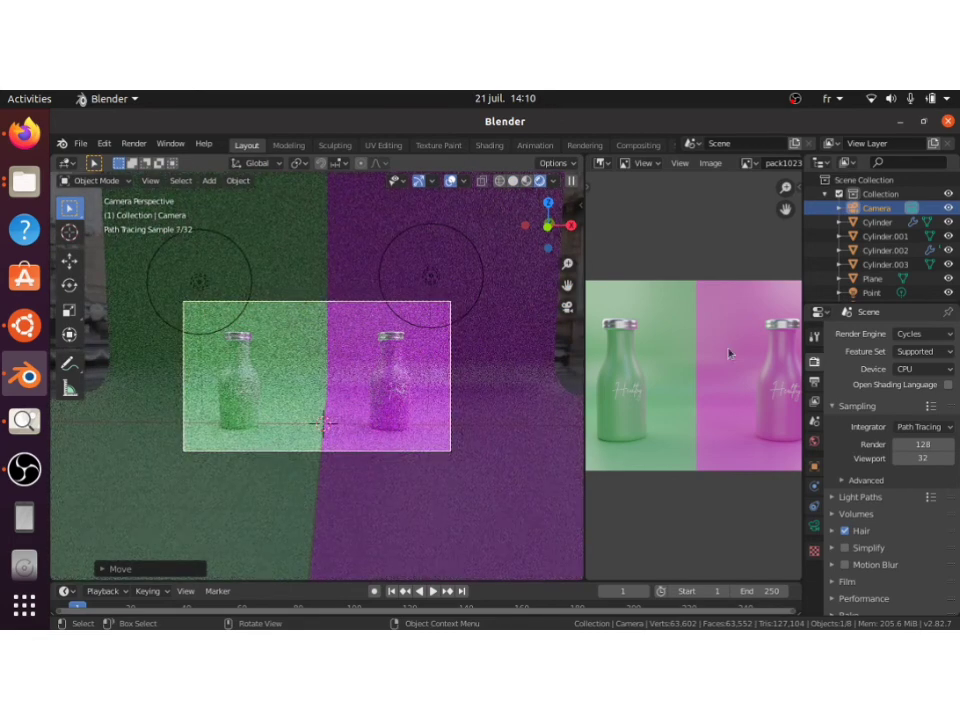
Step: Set the world background strength to 0.5
left_click(814, 440)
left_click(921, 532)
type("0.5")
key("Return")
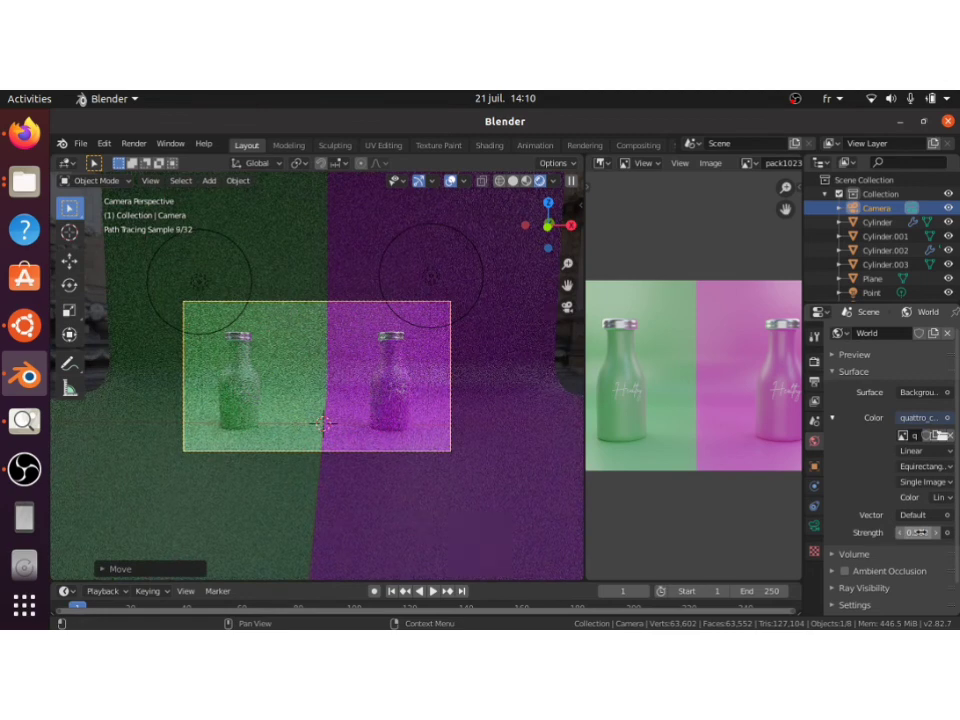
Step: In solid shading, add an area light and move it along the Y axis to the front of the bottles
key("z")
key("s")
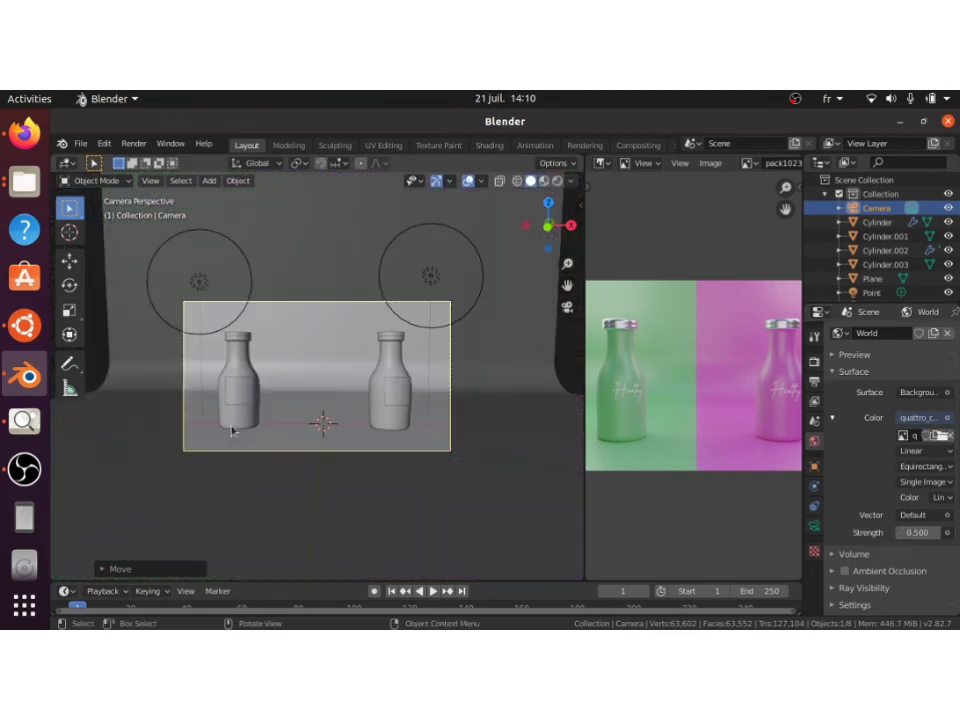
left_click(421, 276)
key("KP_Decimal")
scroll(421, 281, "down", 5)
key("shift+a")
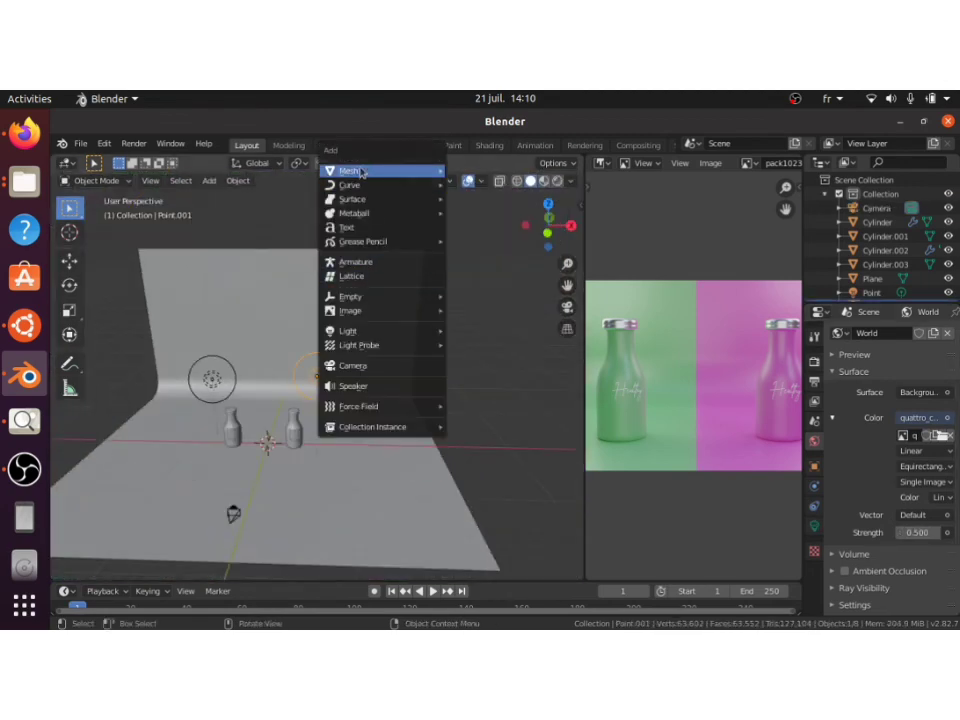
mouse_move(358, 335)
left_click(474, 377)
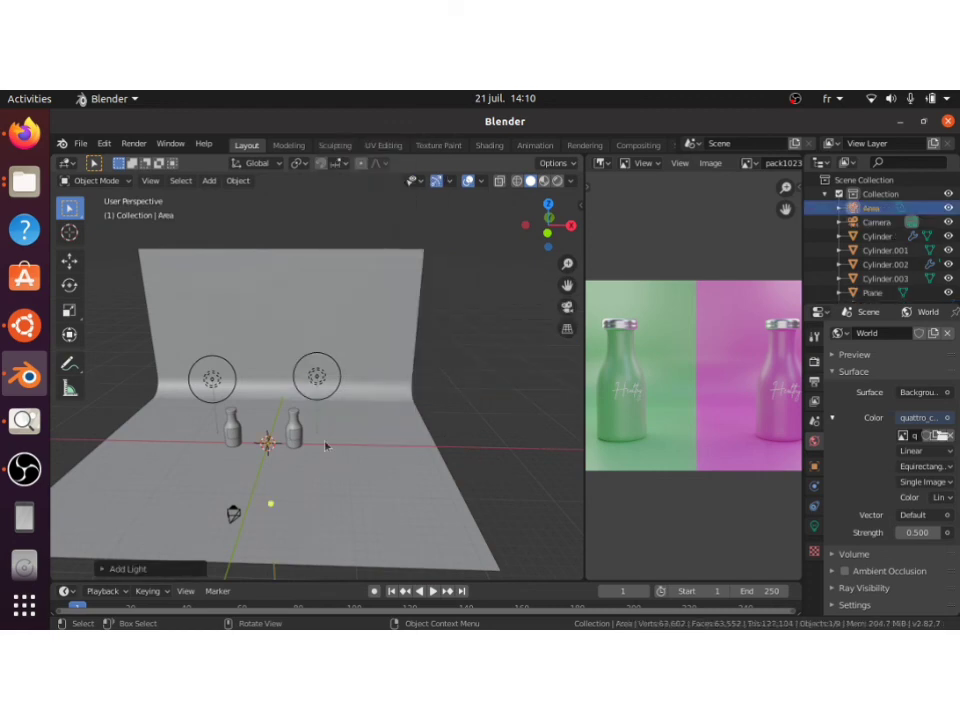
key("g")
key("y")
left_click(308, 530)
Step: Rotate the area light 90° so it faces the bottles and scale it up to a large panel
key("KP_Decimal")
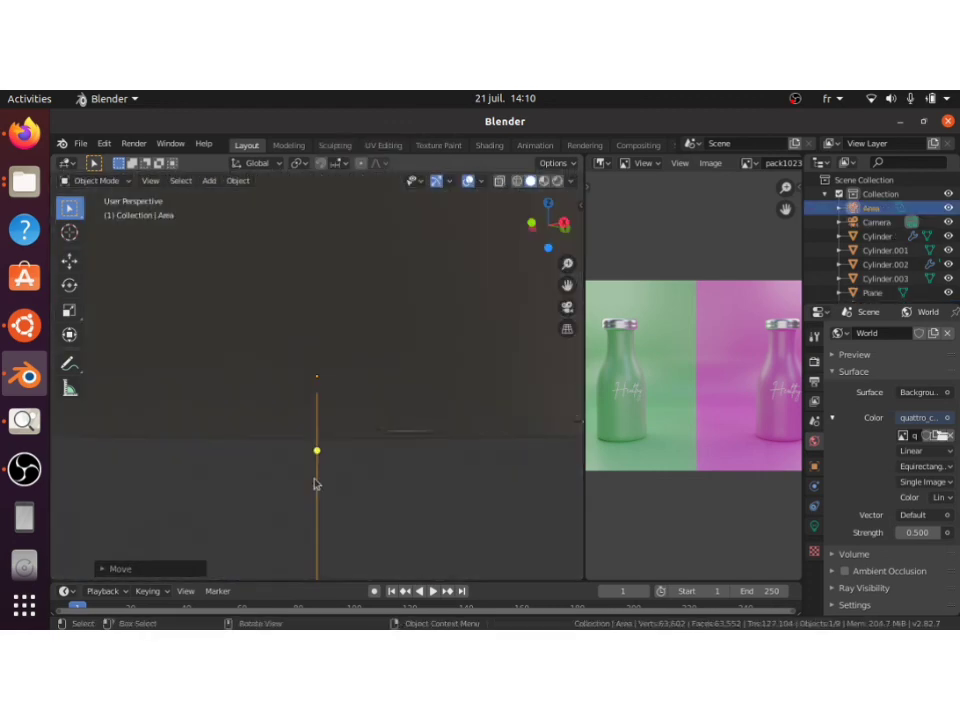
key("r")
key("y")
key("9")
key("0")
key("Return")
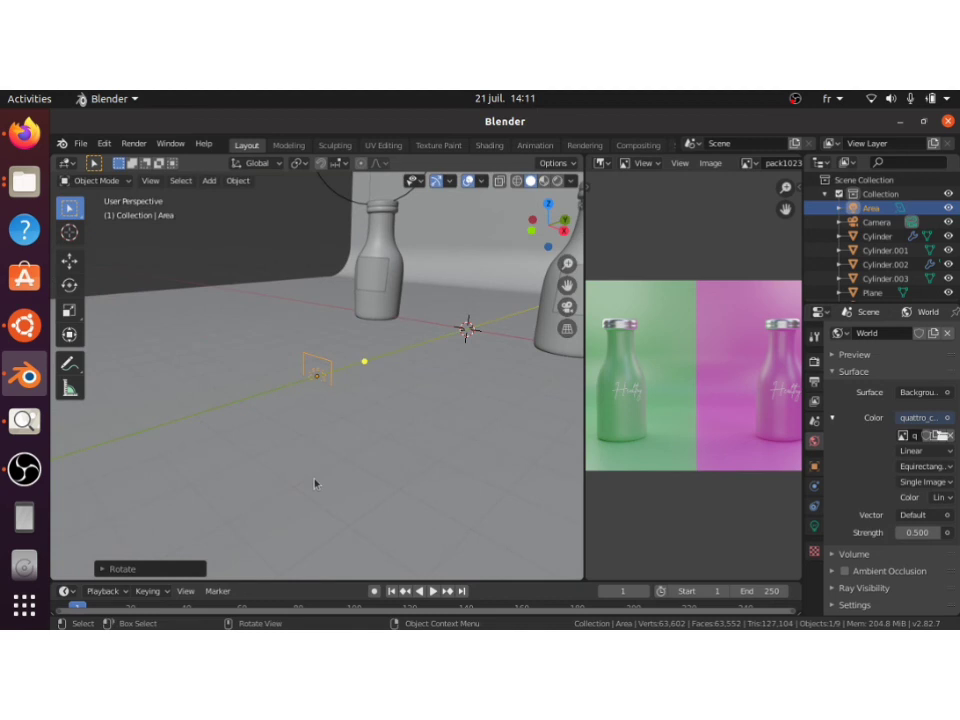
key("s")
left_click(116, 500)
scroll(116, 500, "down", 5)
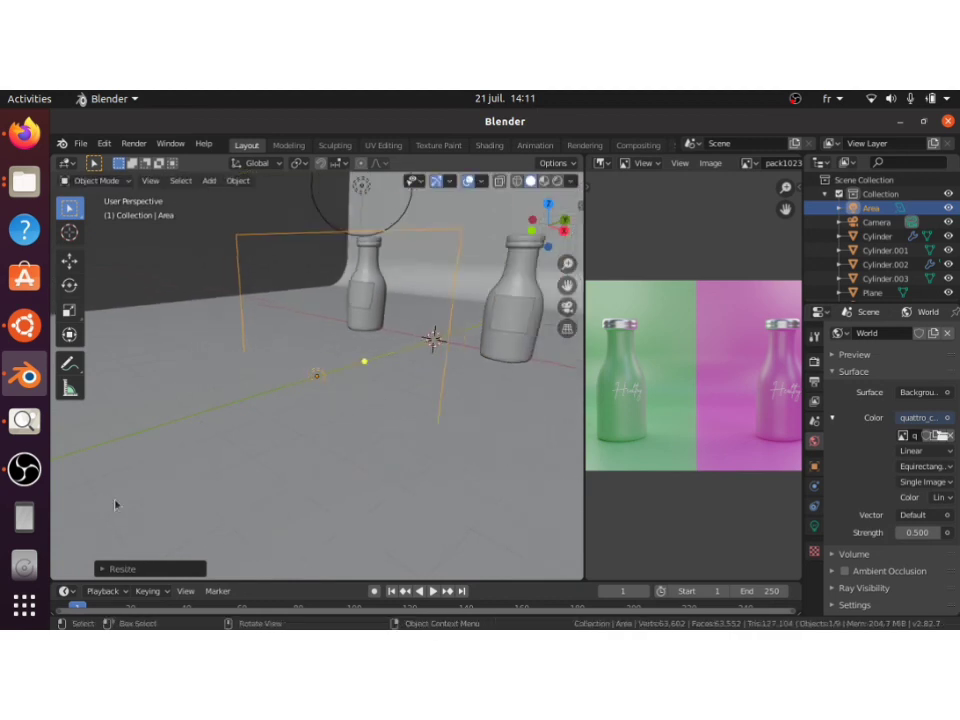
Step: Raise the area light and move it back along the Y axis close to the camera
middle_click_drag(116, 500, 60, 498)
key("g")
key("g")
key("y")
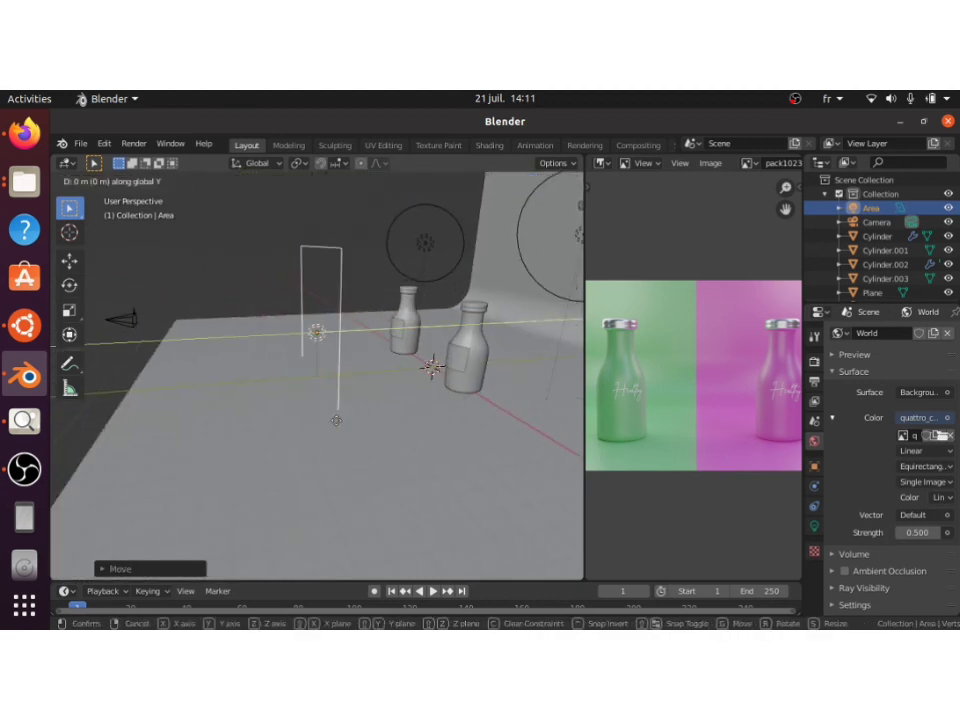
left_click(156, 429)
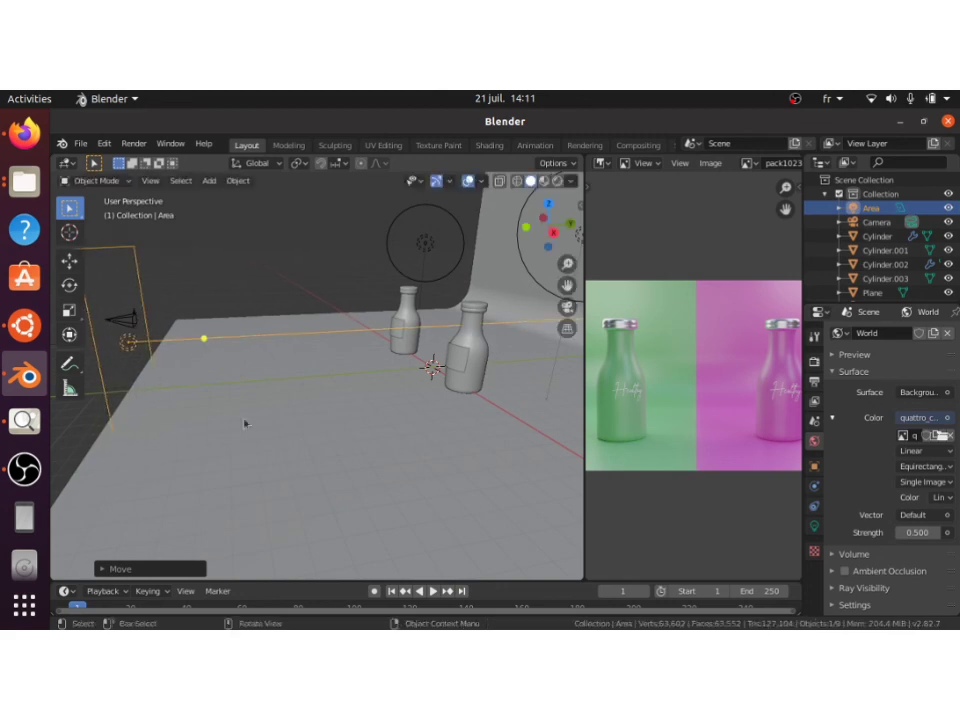
Step: Set the area light's power to 1000 W and preview the lighting through the camera in rendered shading
left_click(814, 525)
key("Return")
key("KP_0")
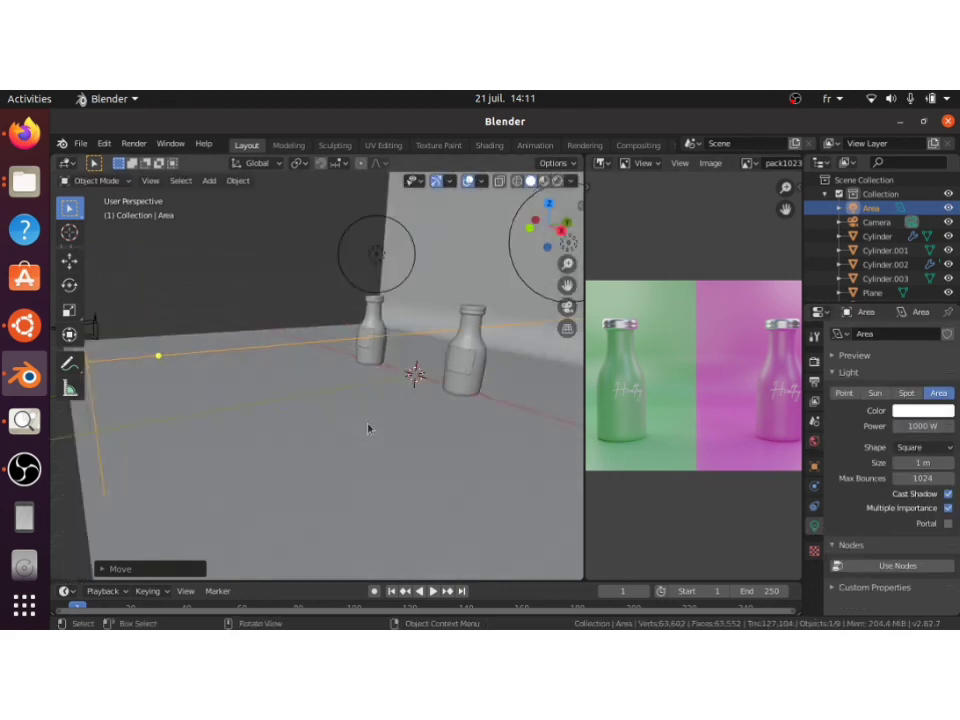
key("z")
key("8")
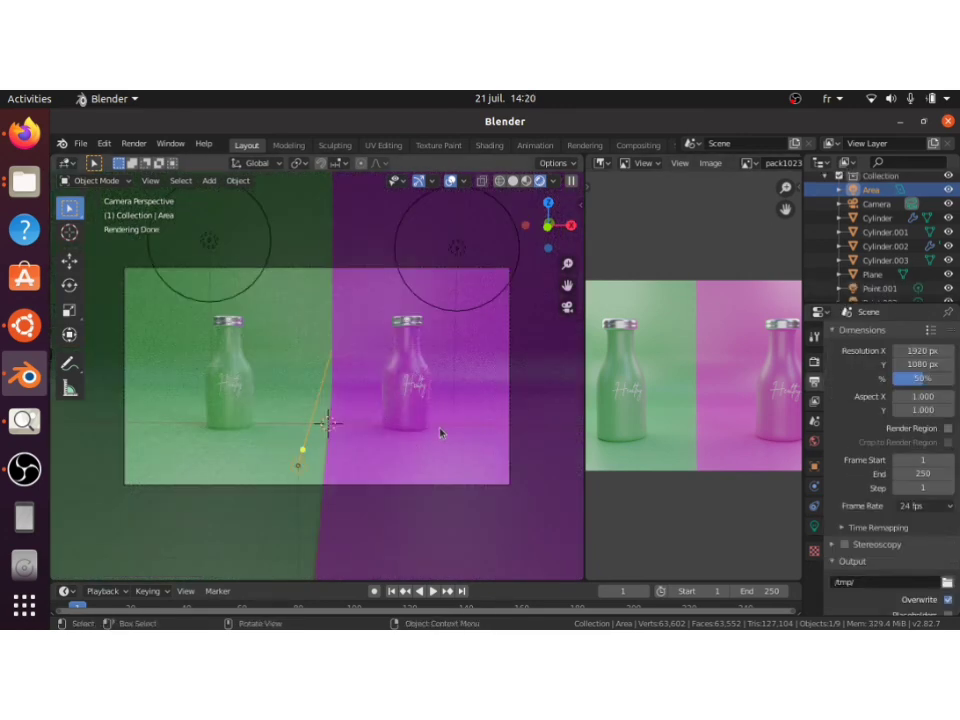
Step: Review the magenta bottle's subdivision modifier and the scene's output settings
left_click(408, 410)
left_click(814, 487)
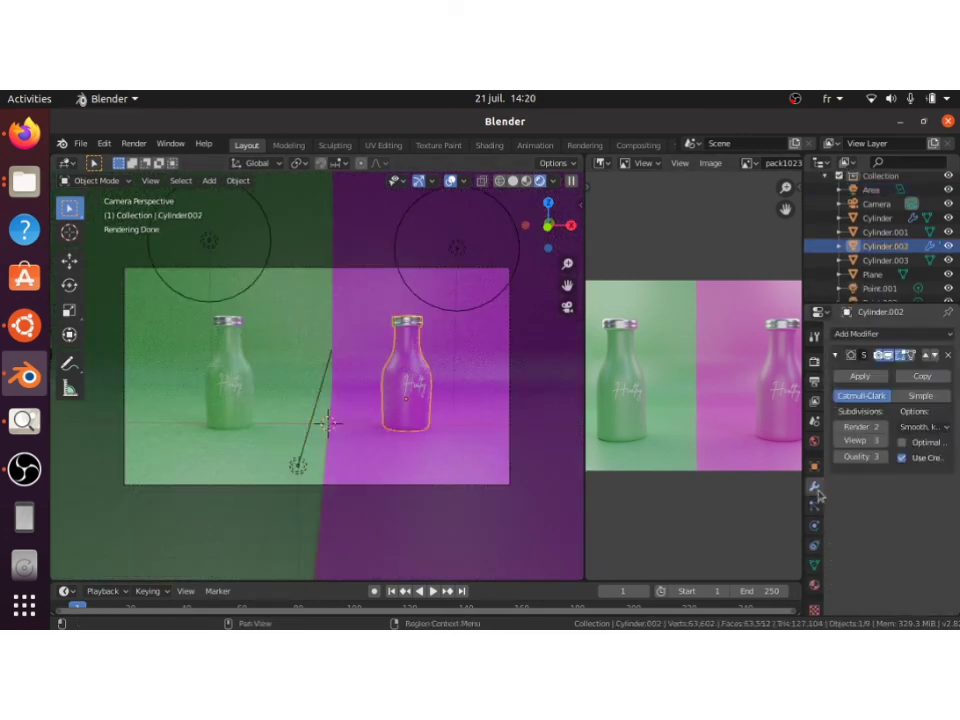
left_click(814, 381)
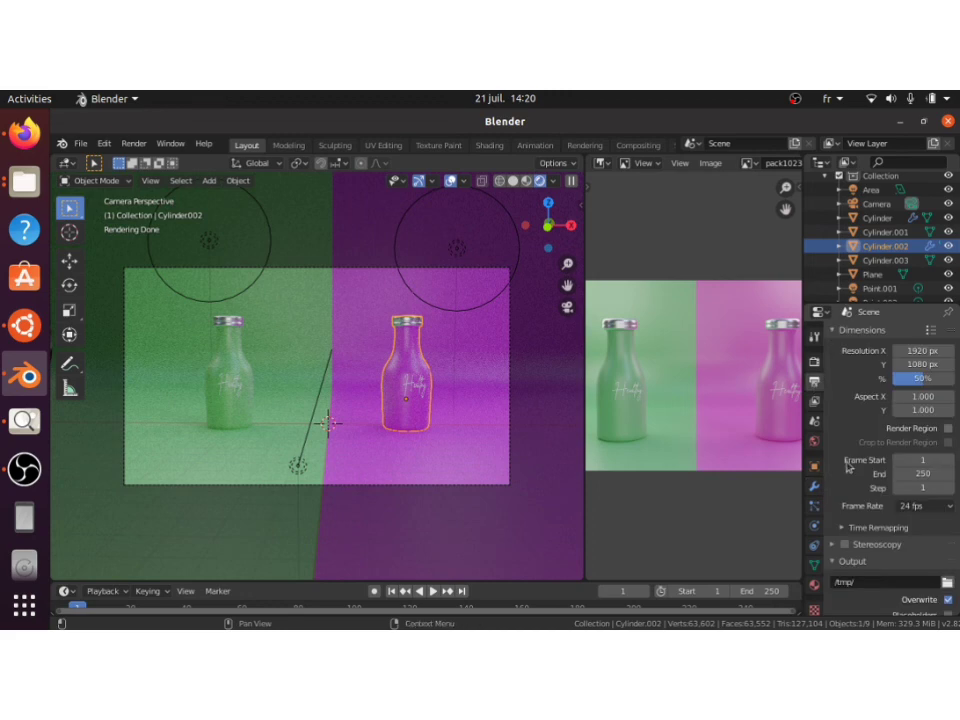
scroll(861, 560, "down", 4)
scroll(849, 523, "down", 2)
Step: Check the view layer's passes and denoising options, and render the final image
left_click(814, 401)
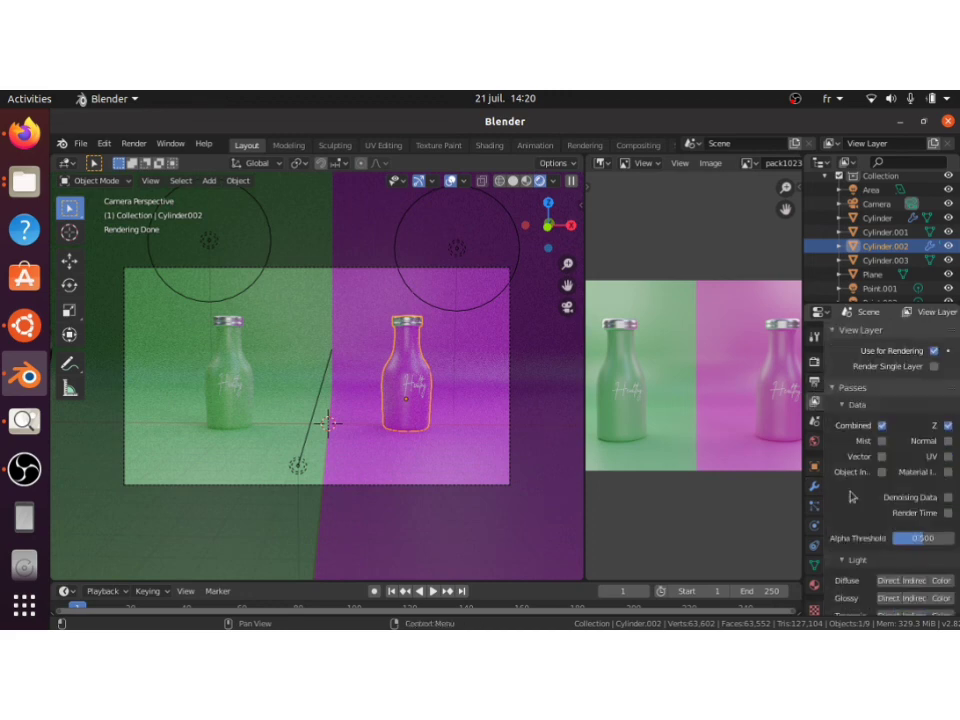
scroll(848, 600, "down", 6)
left_click(212, 370)
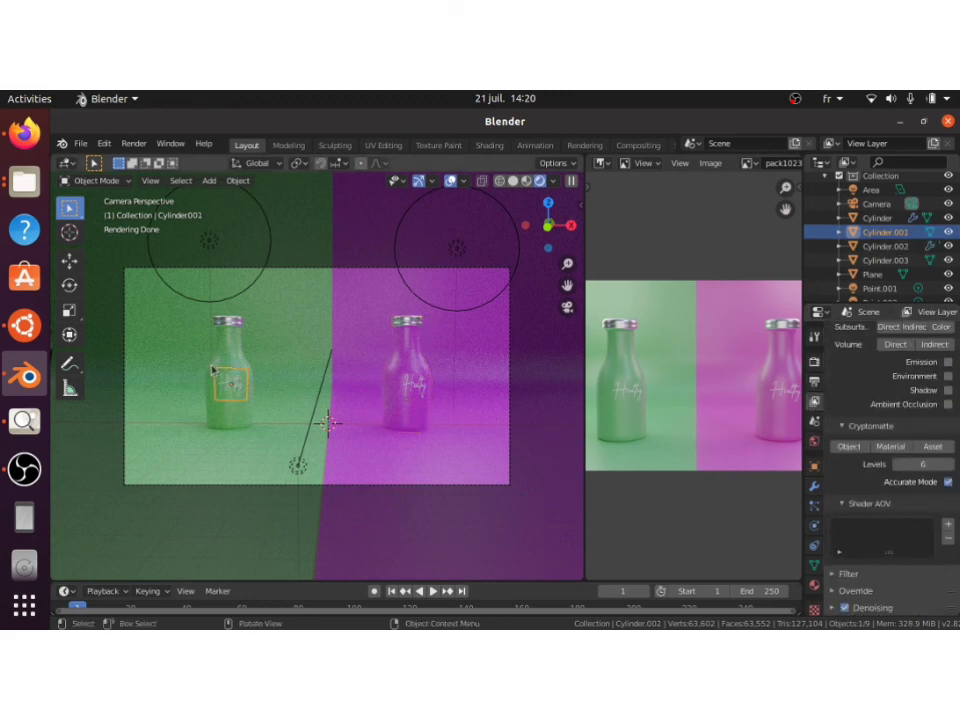
key("F12")
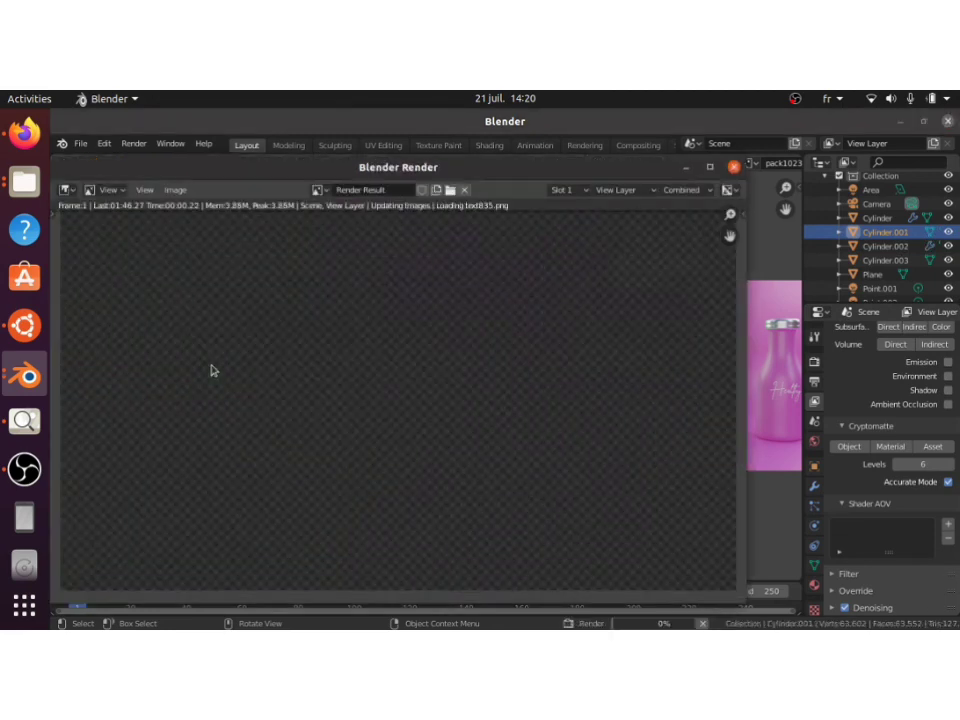